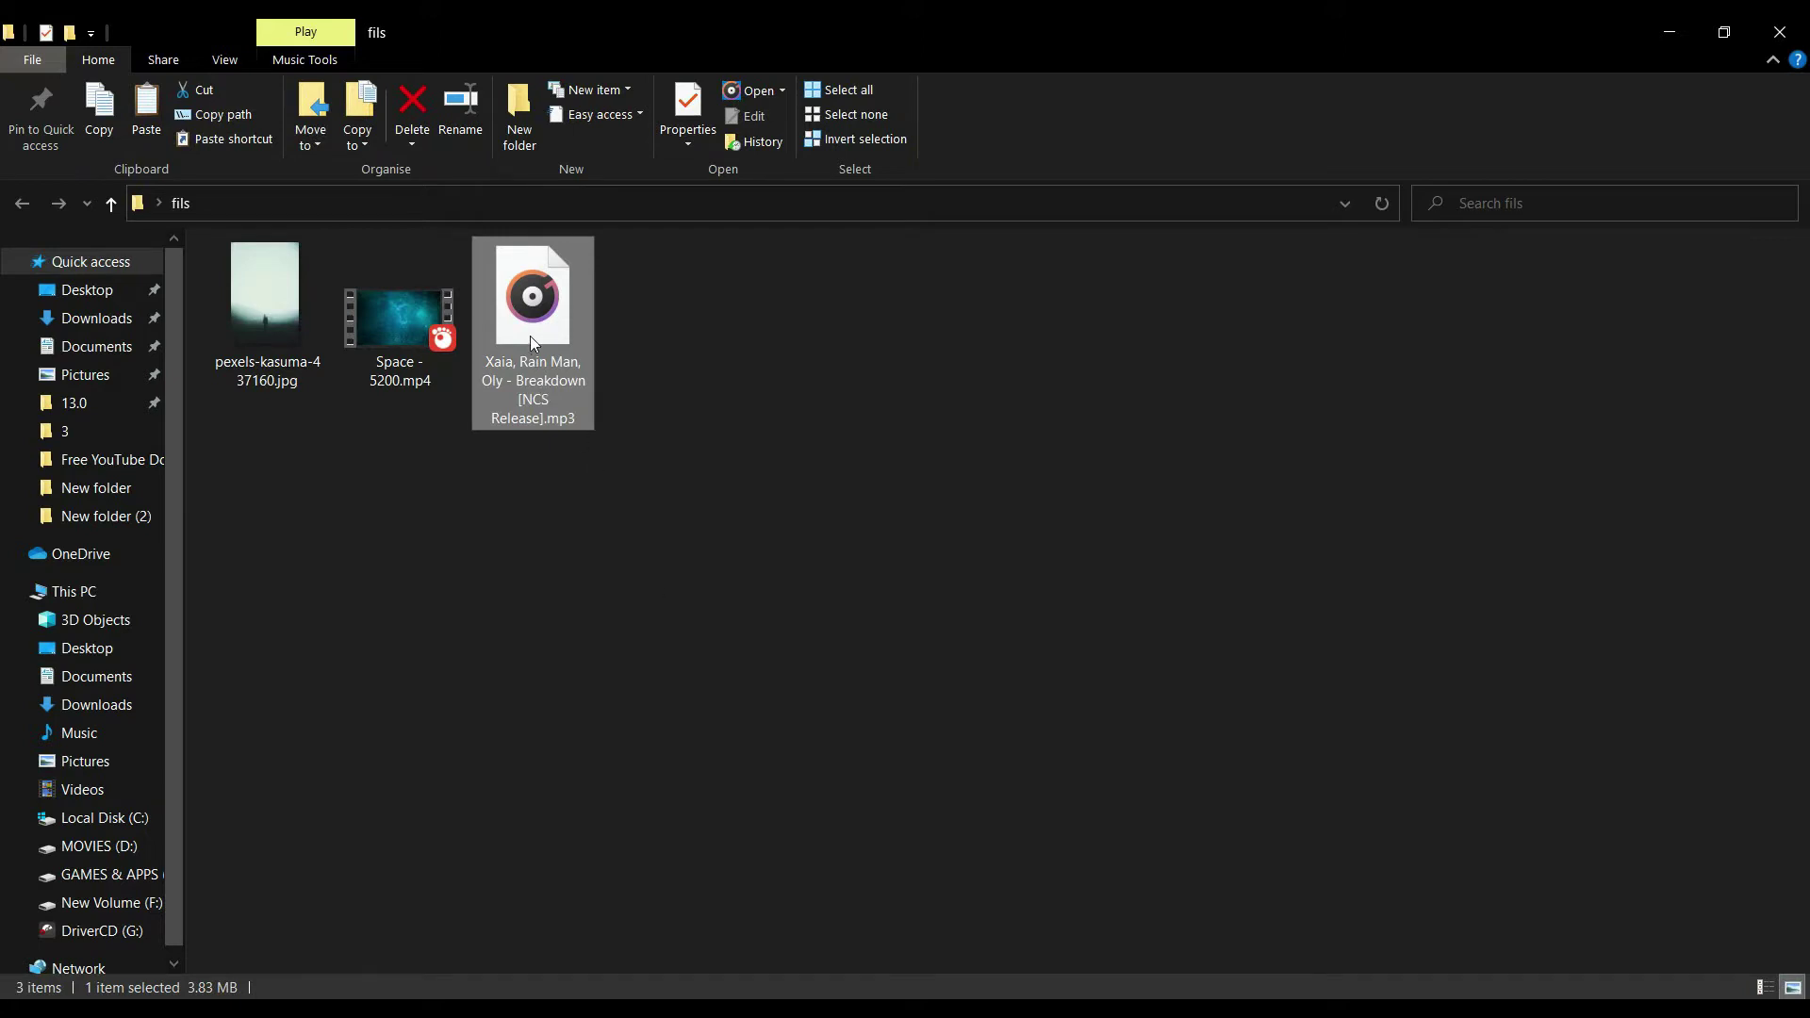
# - Look over the Space video, misty photo and song files, playing the song to preview it
pyautogui.click(405, 369)
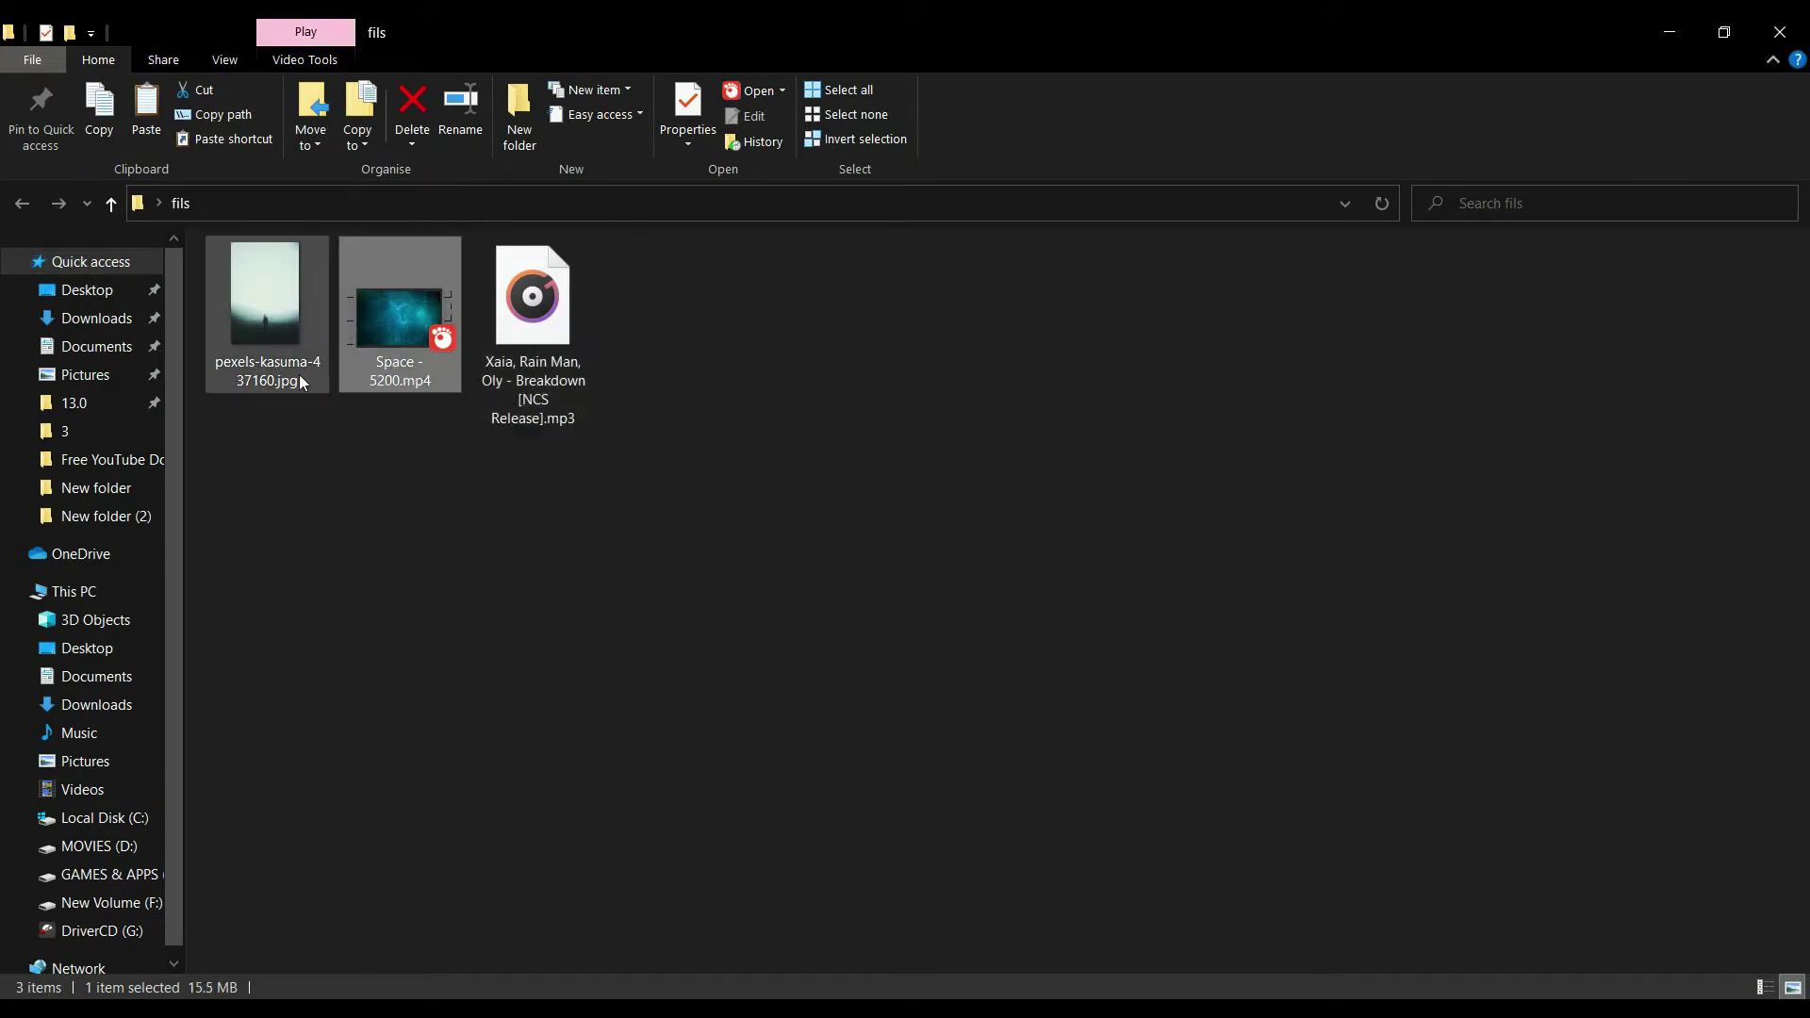
pyautogui.click(298, 375)
pyautogui.click(558, 366)
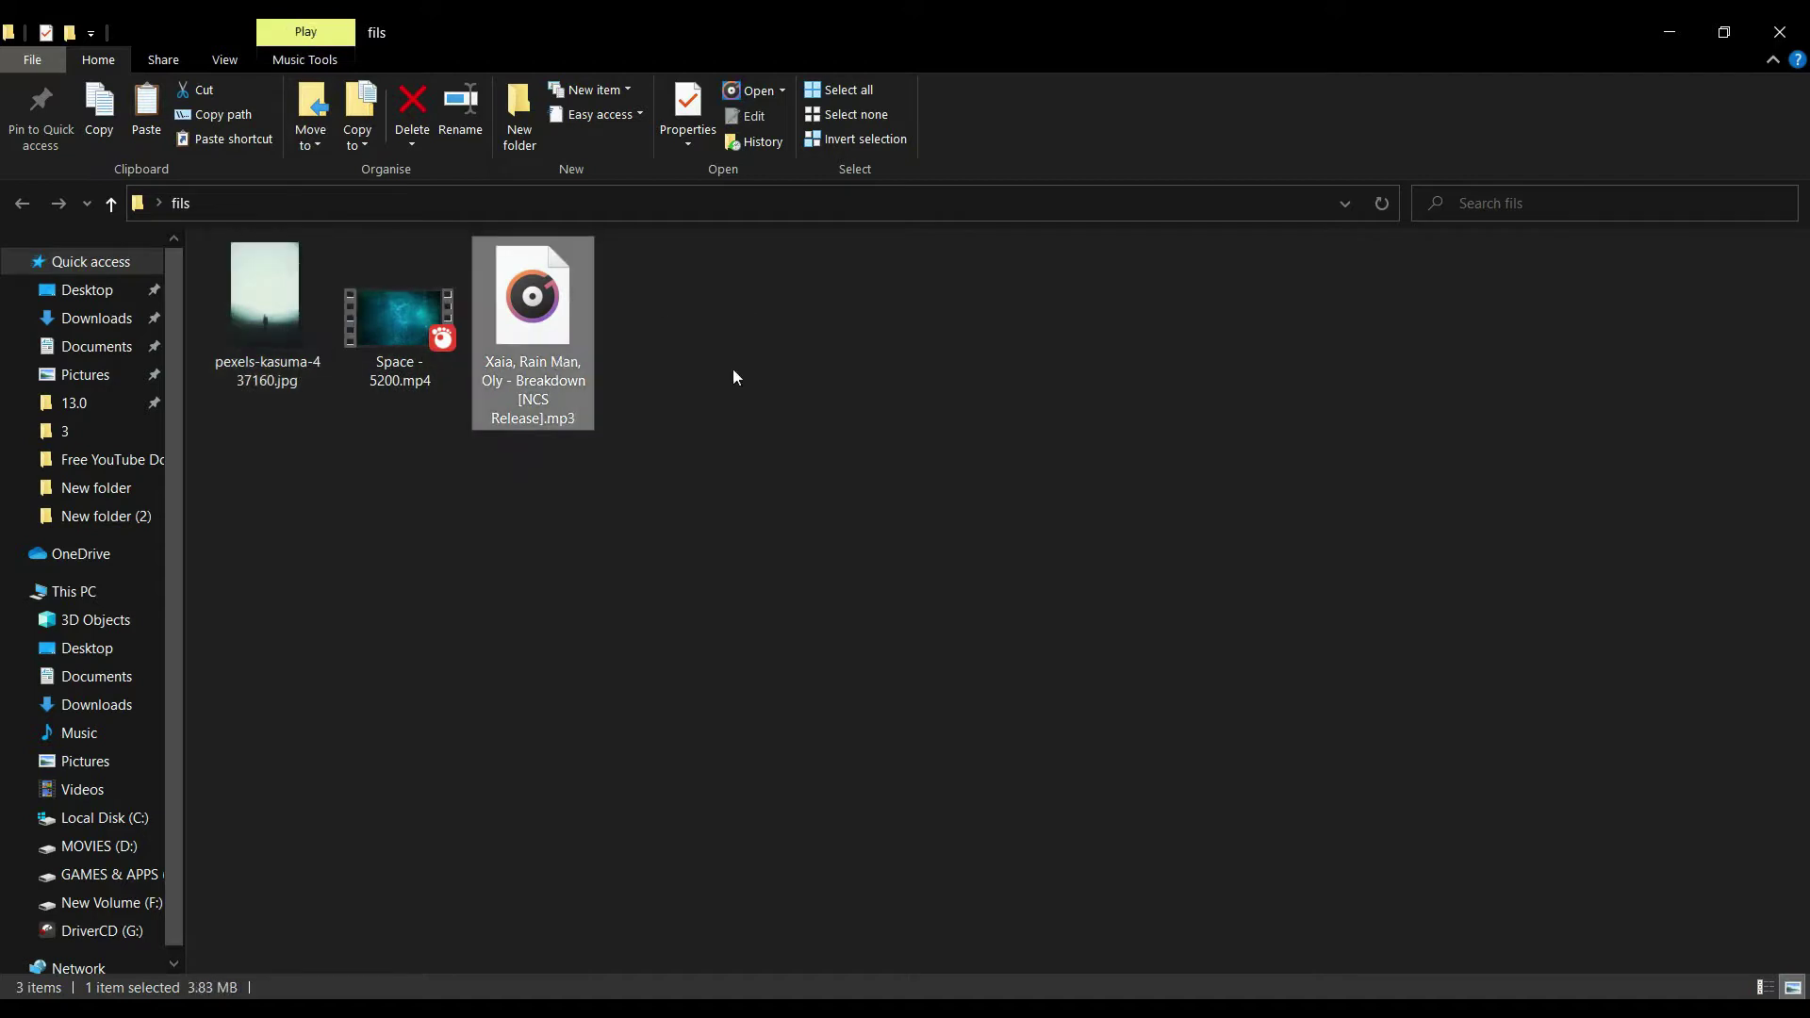
pyautogui.doubleClick(551, 338)
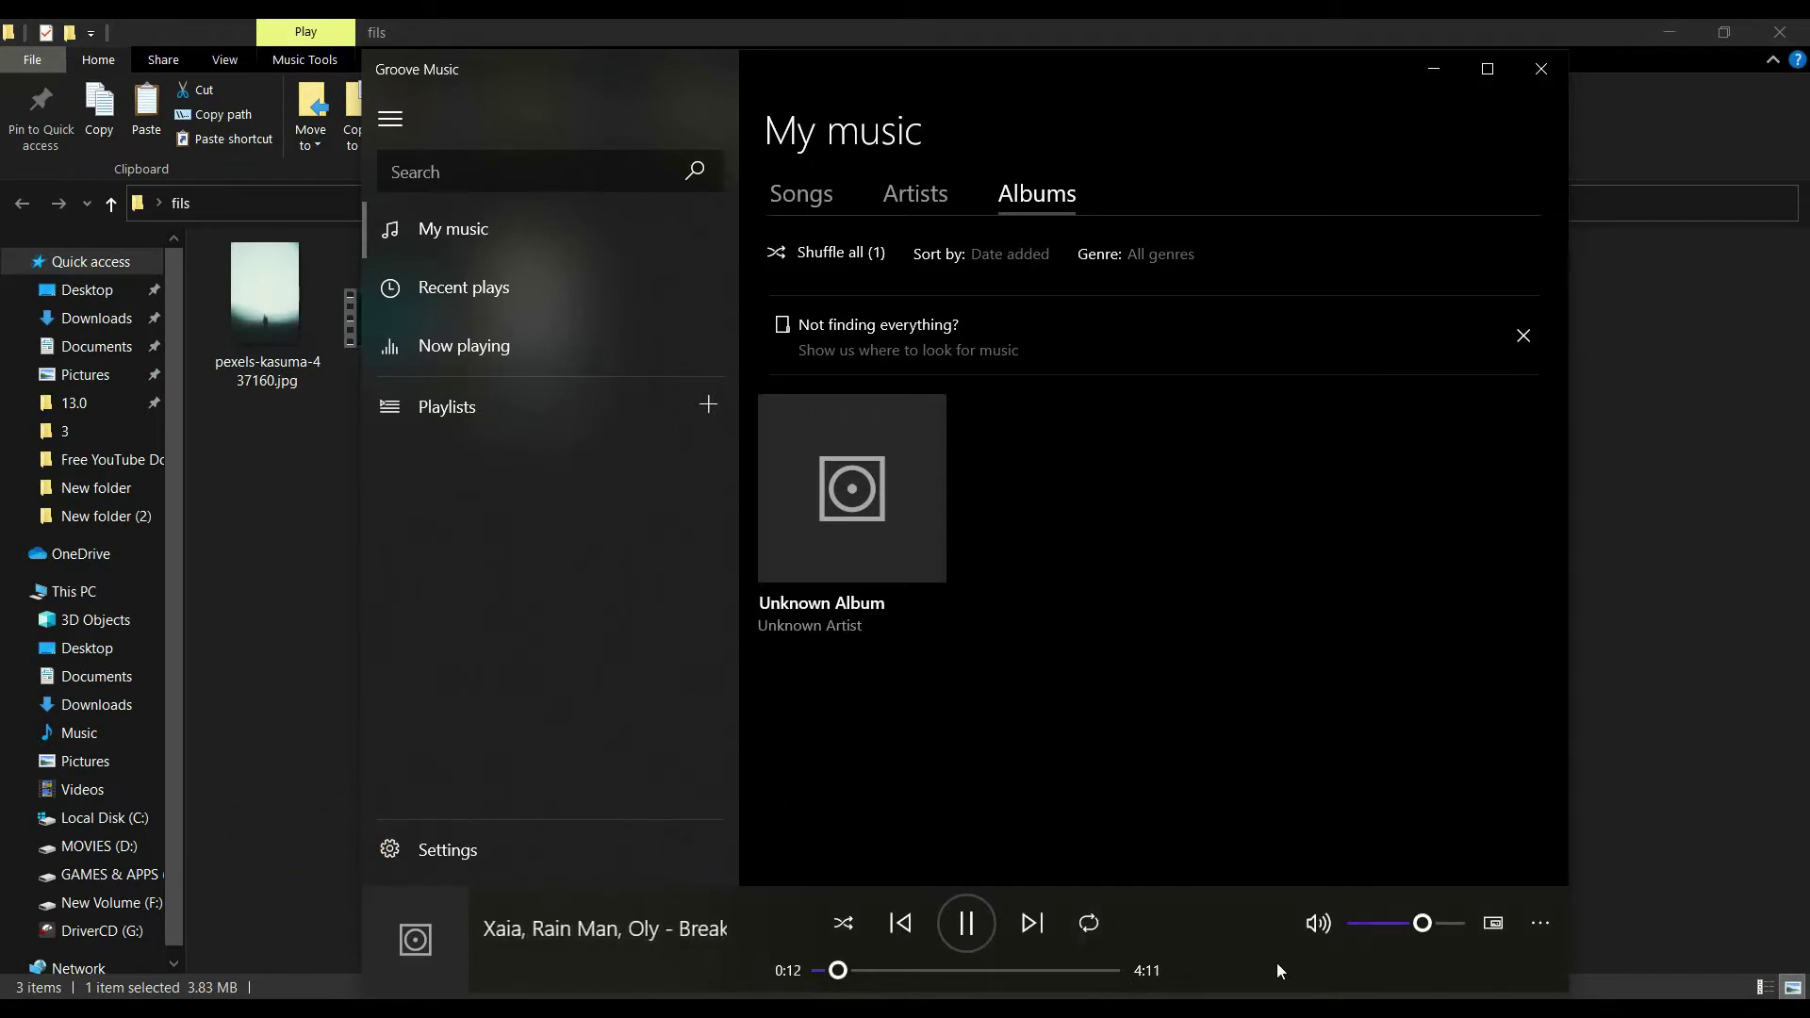
pyautogui.click(1542, 69)
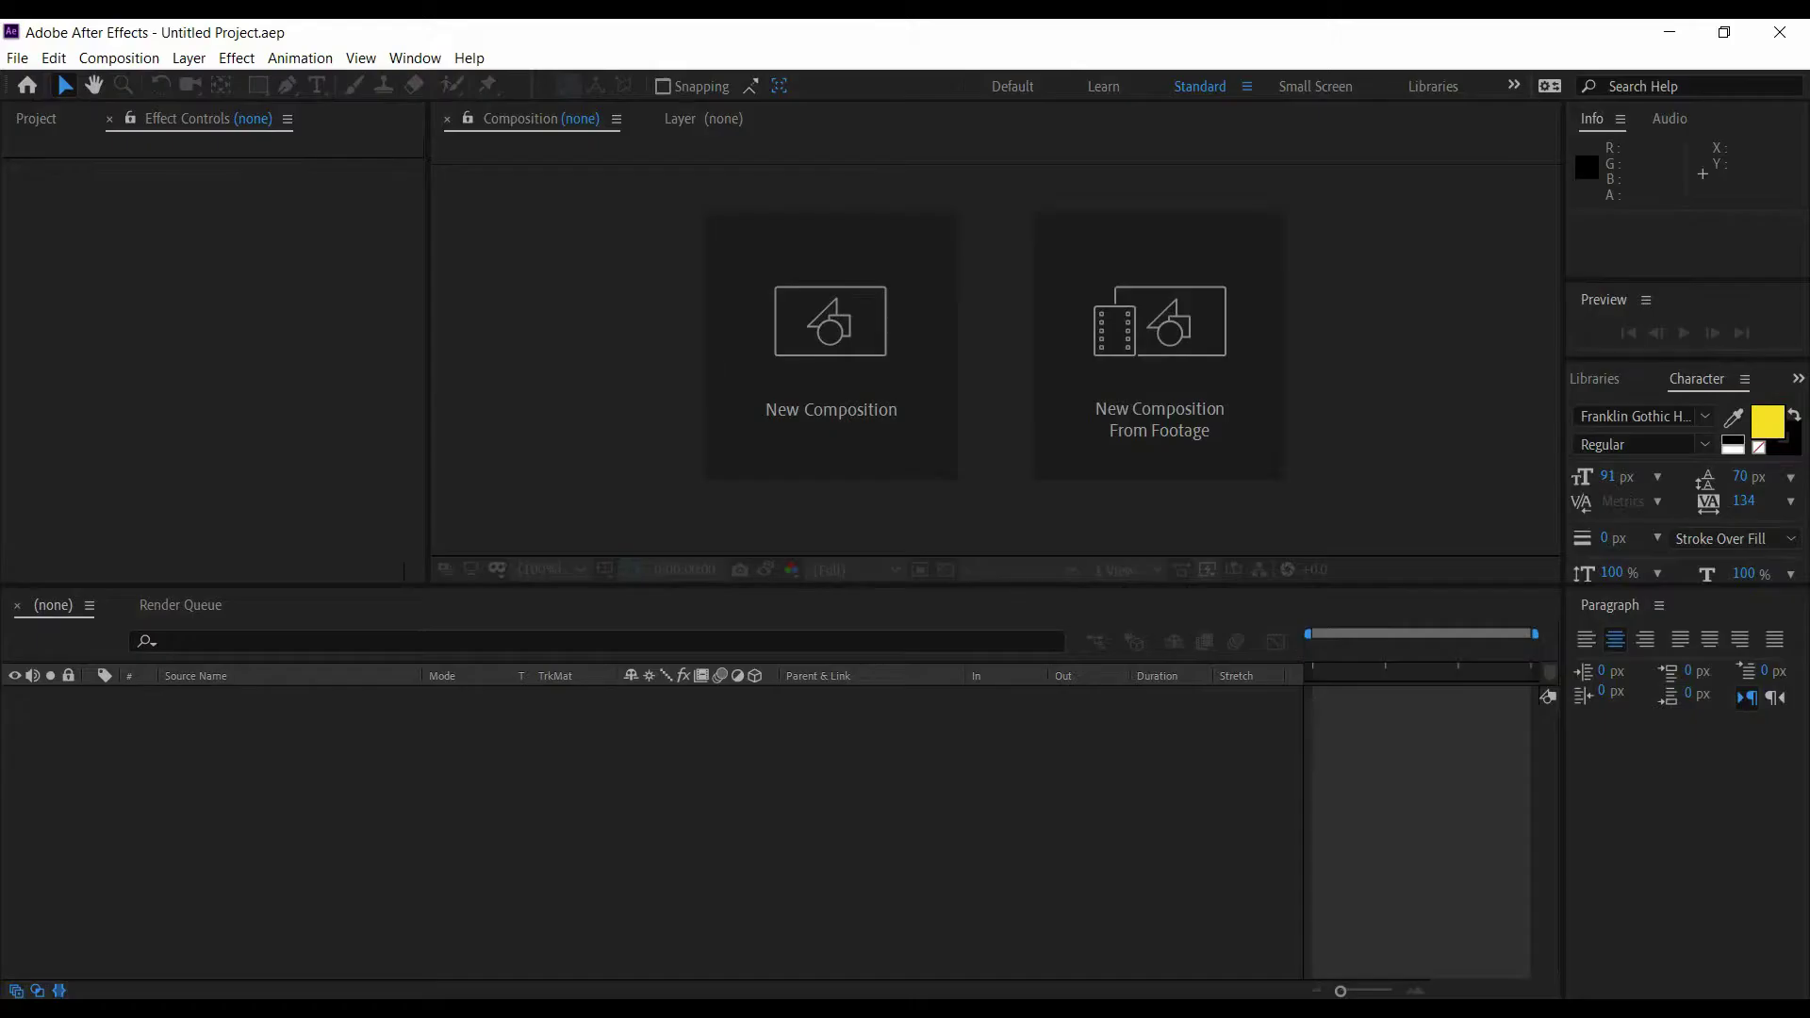
# - Create Comp 1 at 1920×1080 with a duration of 0:04:20:00
pyautogui.click(142, 59)
pyautogui.click(167, 84)
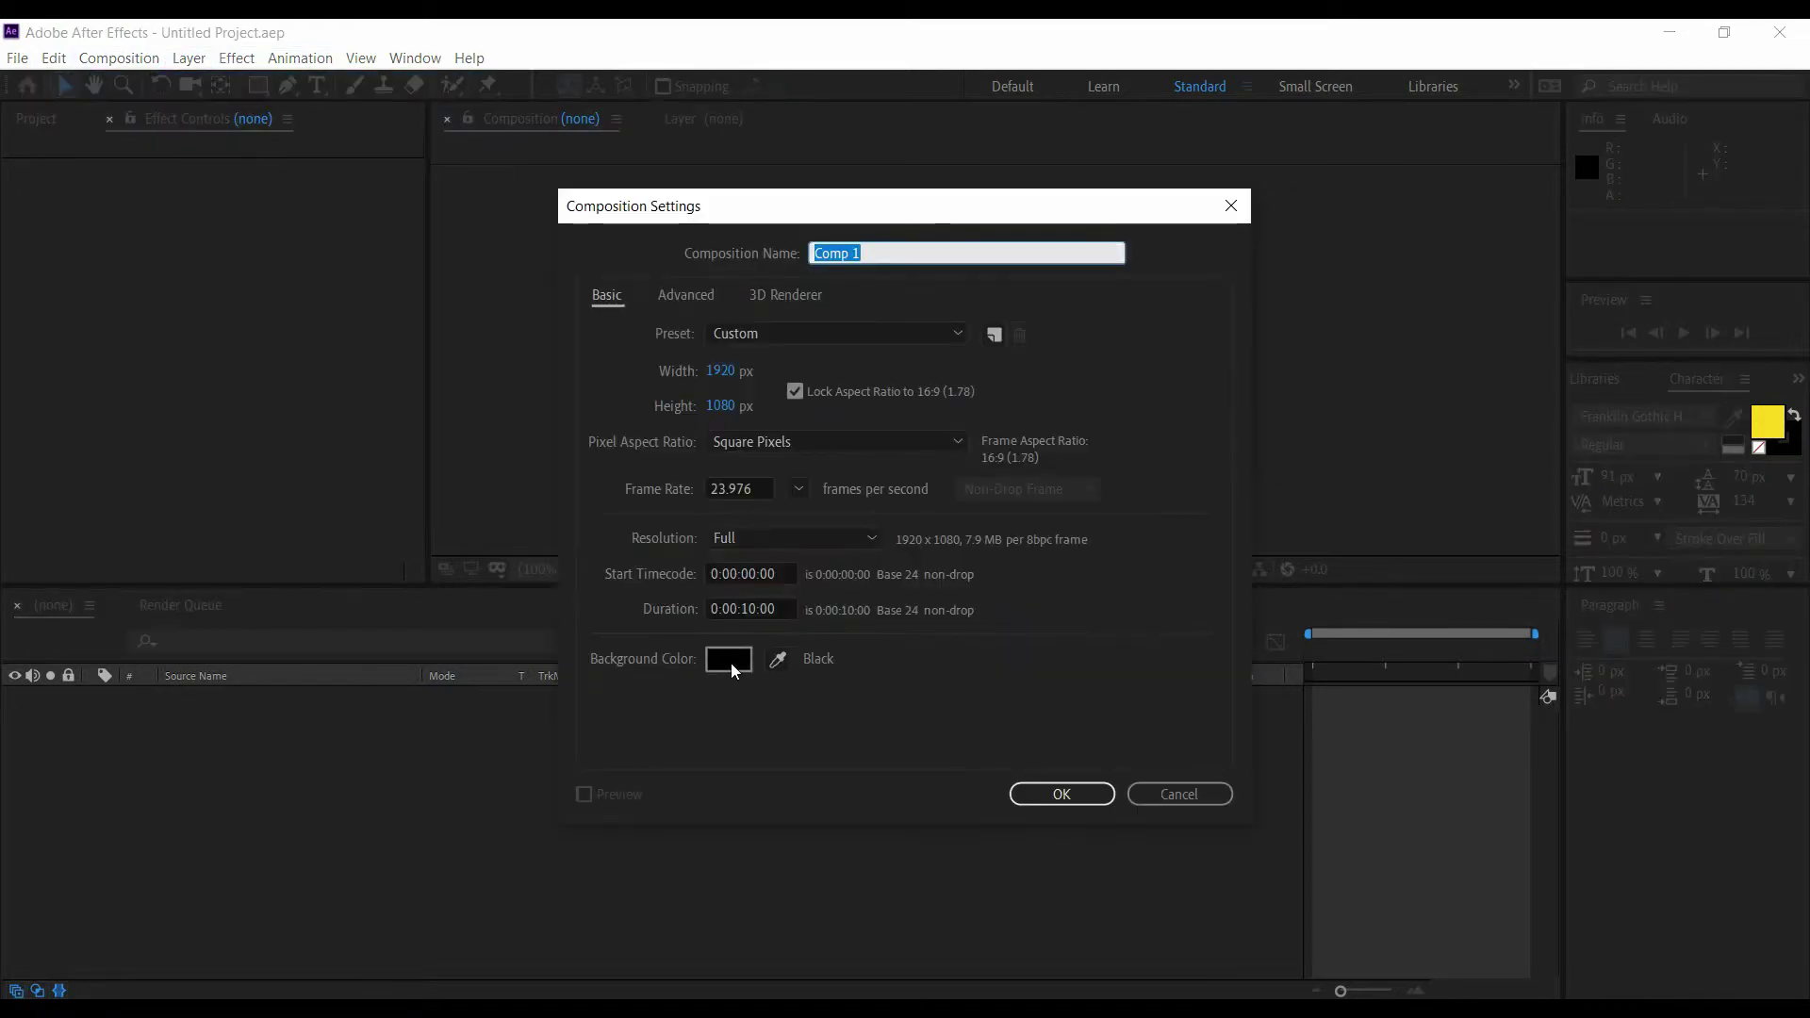
pyautogui.click(745, 608)
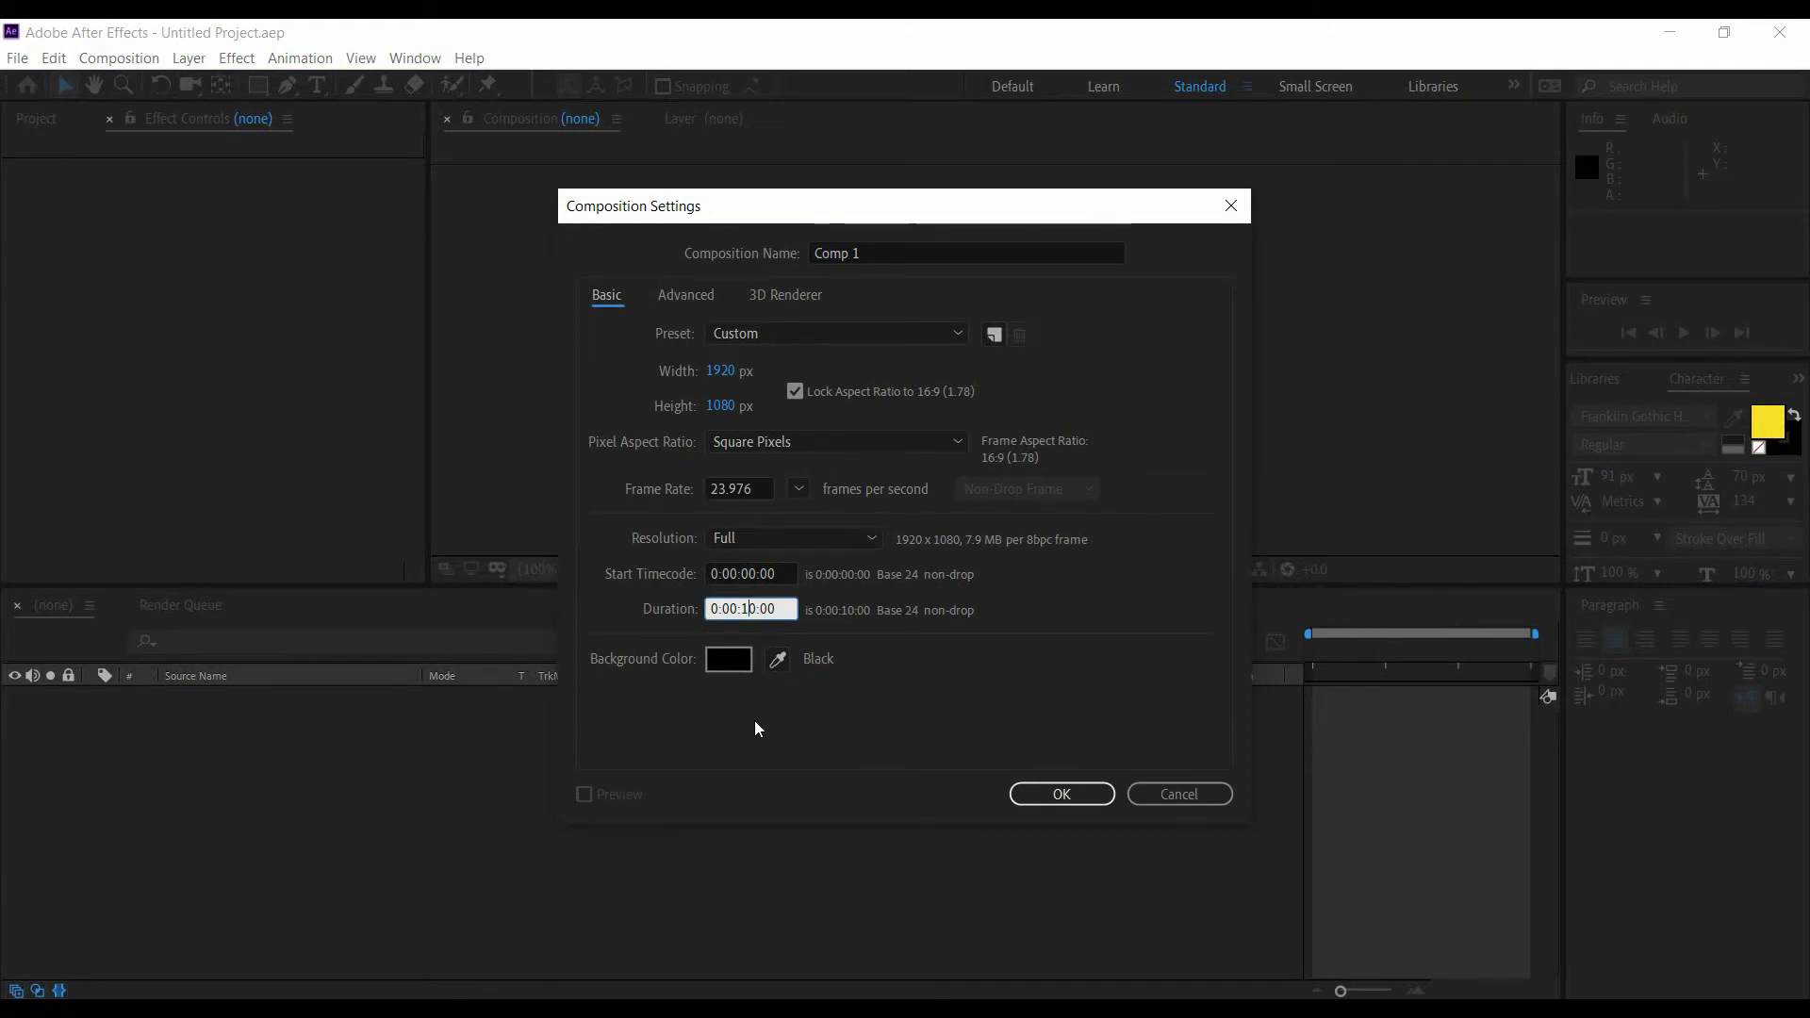
pyautogui.press('BackSpace')
pyautogui.press('BackSpace')
pyautogui.write('4')
pyautogui.press('BackSpace')
pyautogui.press('BackSpace')
pyautogui.write('04')
pyautogui.click(1031, 792)
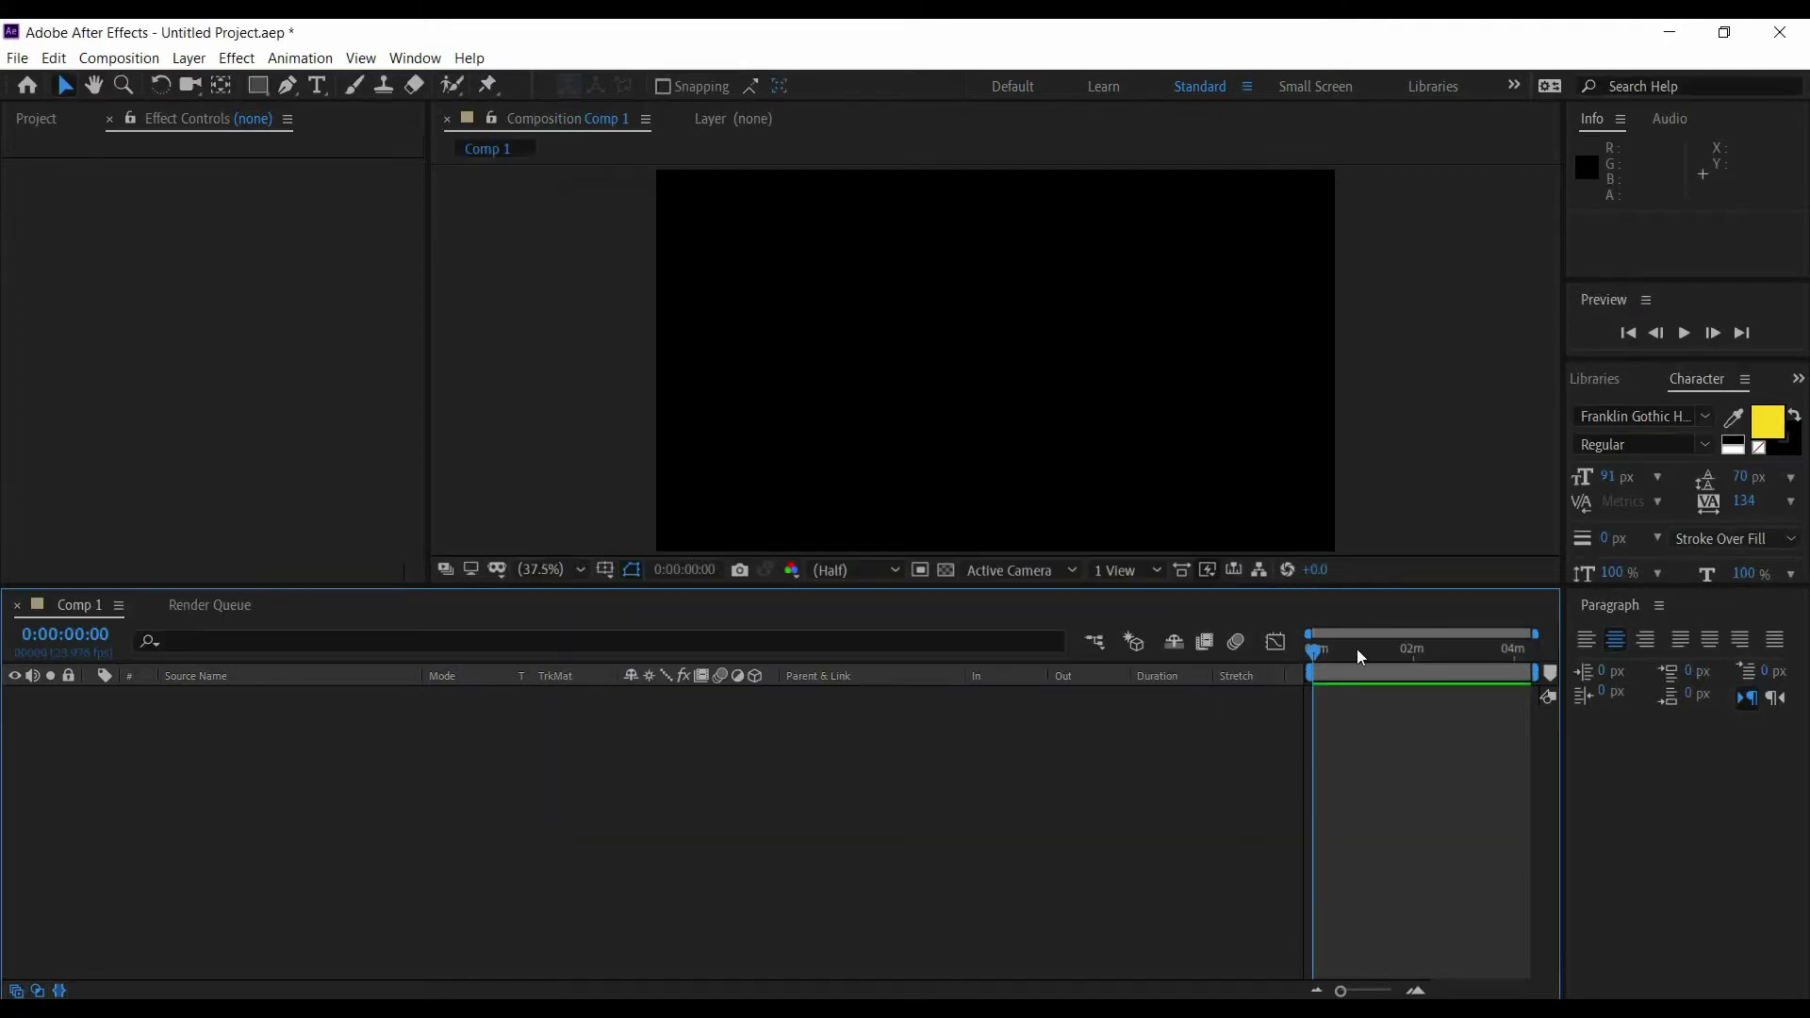
# - Drag the 'Xaia, Rain Man, Oly - Breakdown [NCS Release].mp3' song from File Explorer into Comp 1's timeline
pyautogui.moveTo(1322, 657); pyautogui.dragTo(1314, 655)
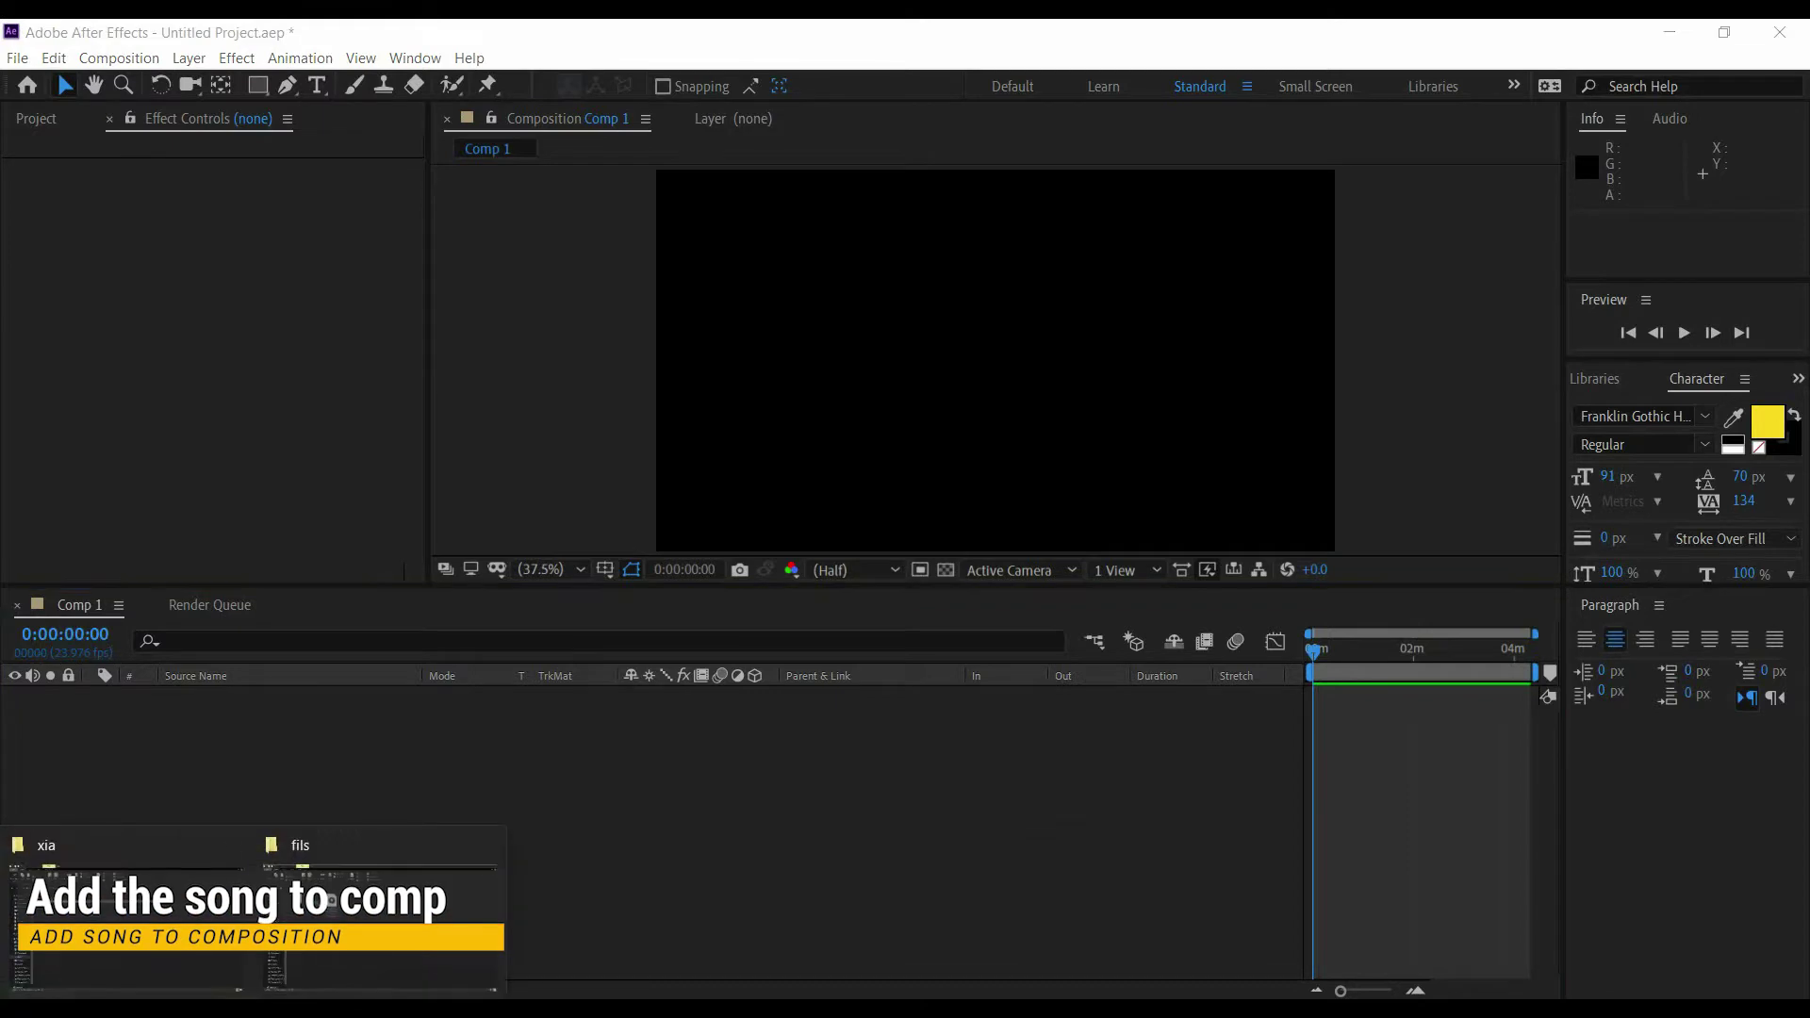
pyautogui.click(326, 957)
pyautogui.moveTo(533, 308); pyautogui.dragTo(481, 1009)
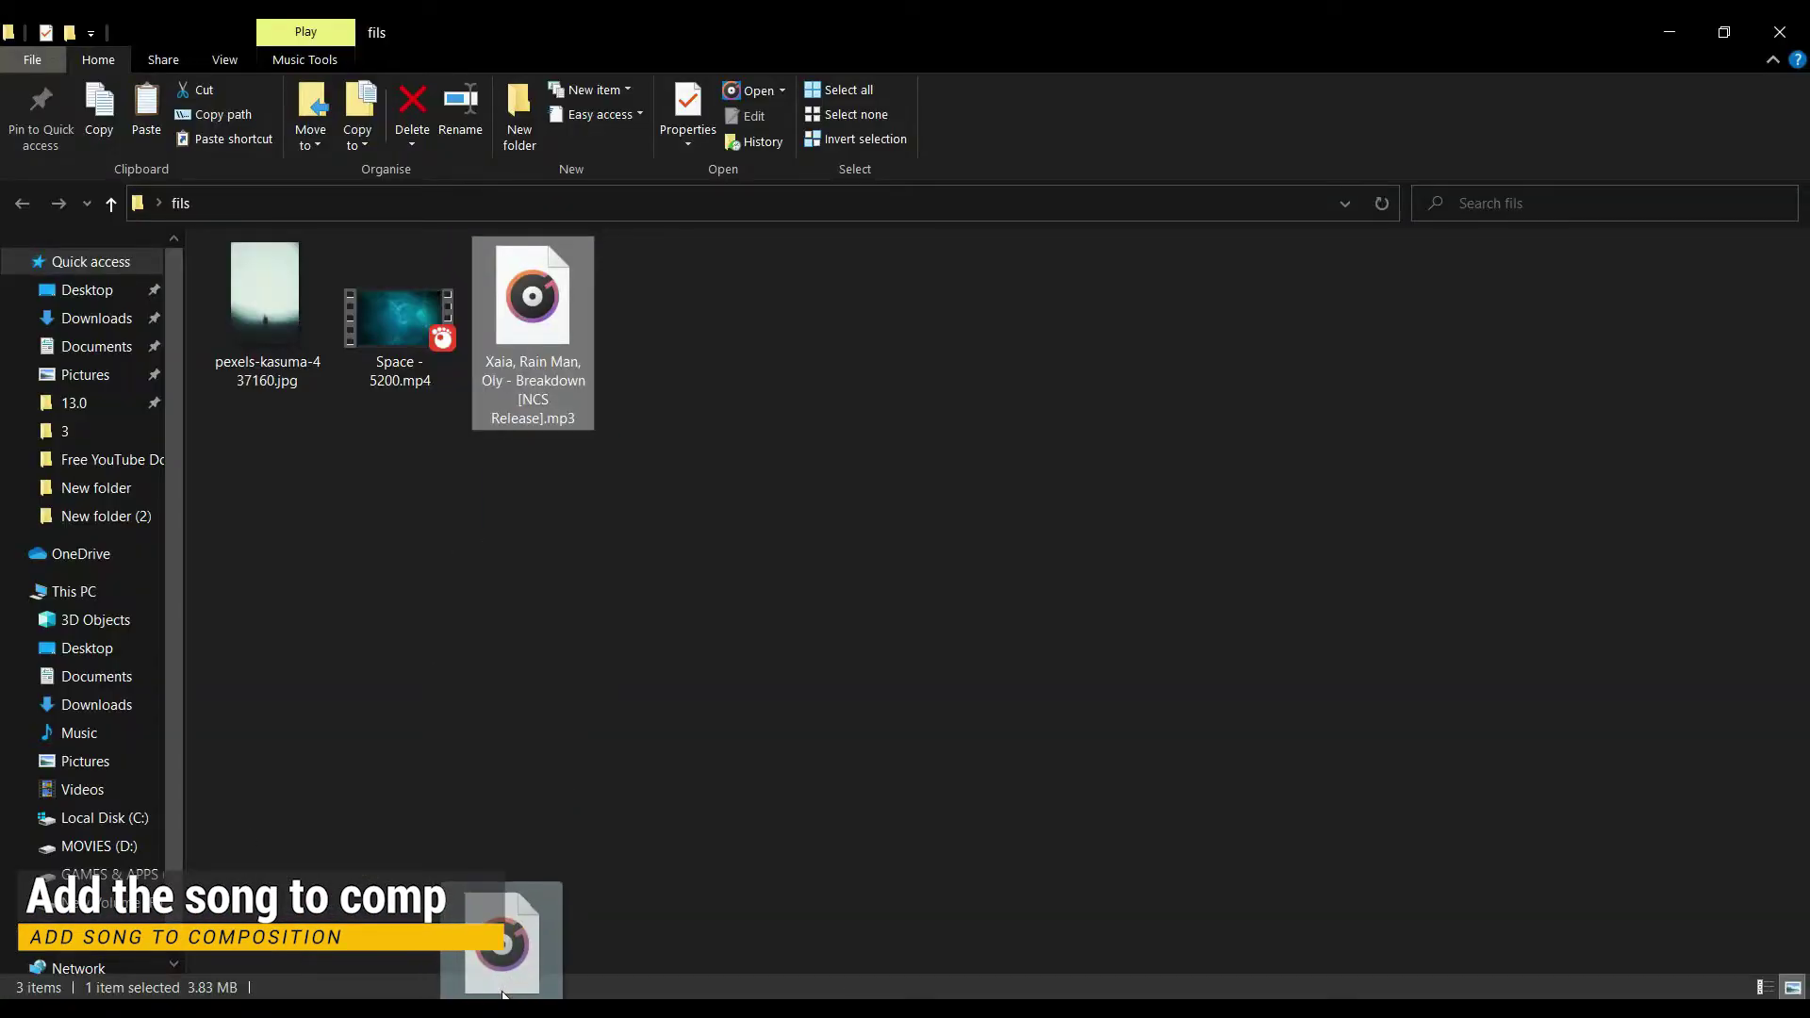
pyautogui.moveTo(481, 1009)
pyautogui.mouseDown()
pyautogui.moveTo(505, 1010)
pyautogui.moveTo(498, 920)
pyautogui.mouseUp()
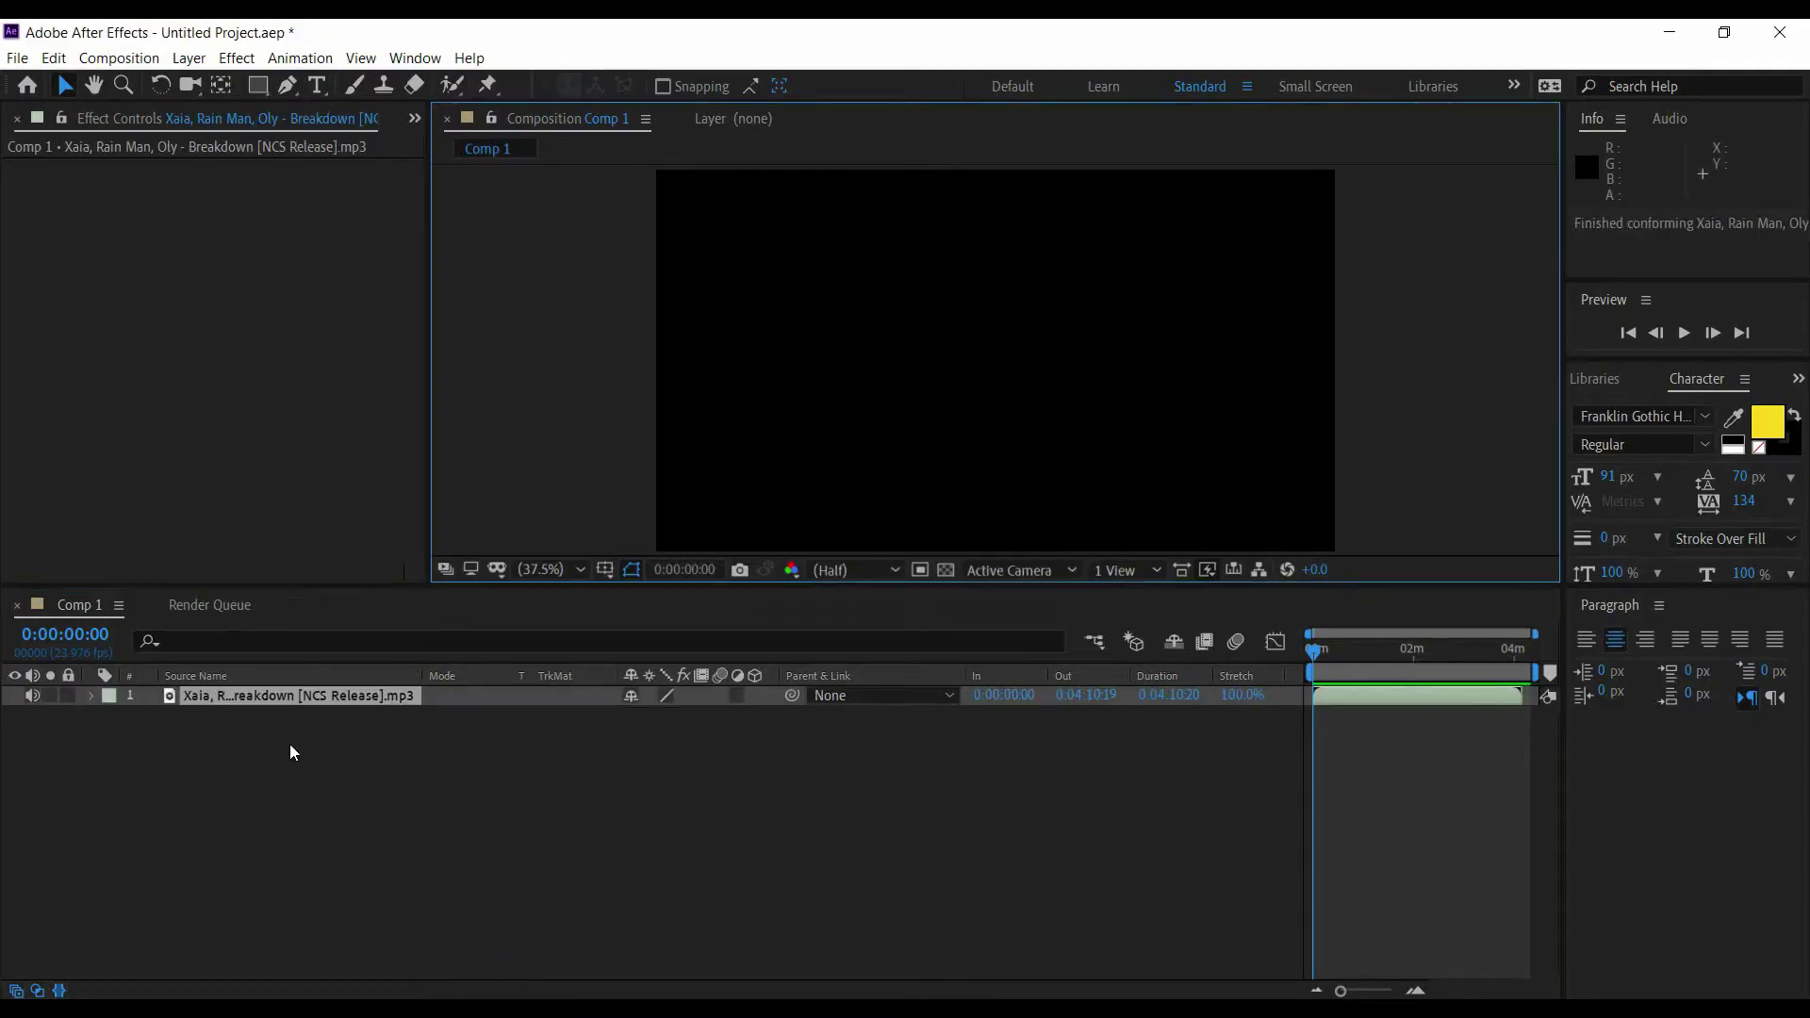
# - Add a full-frame yellow solid layer, Yellow Solid 1, above the song
pyautogui.rightClick(238, 786)
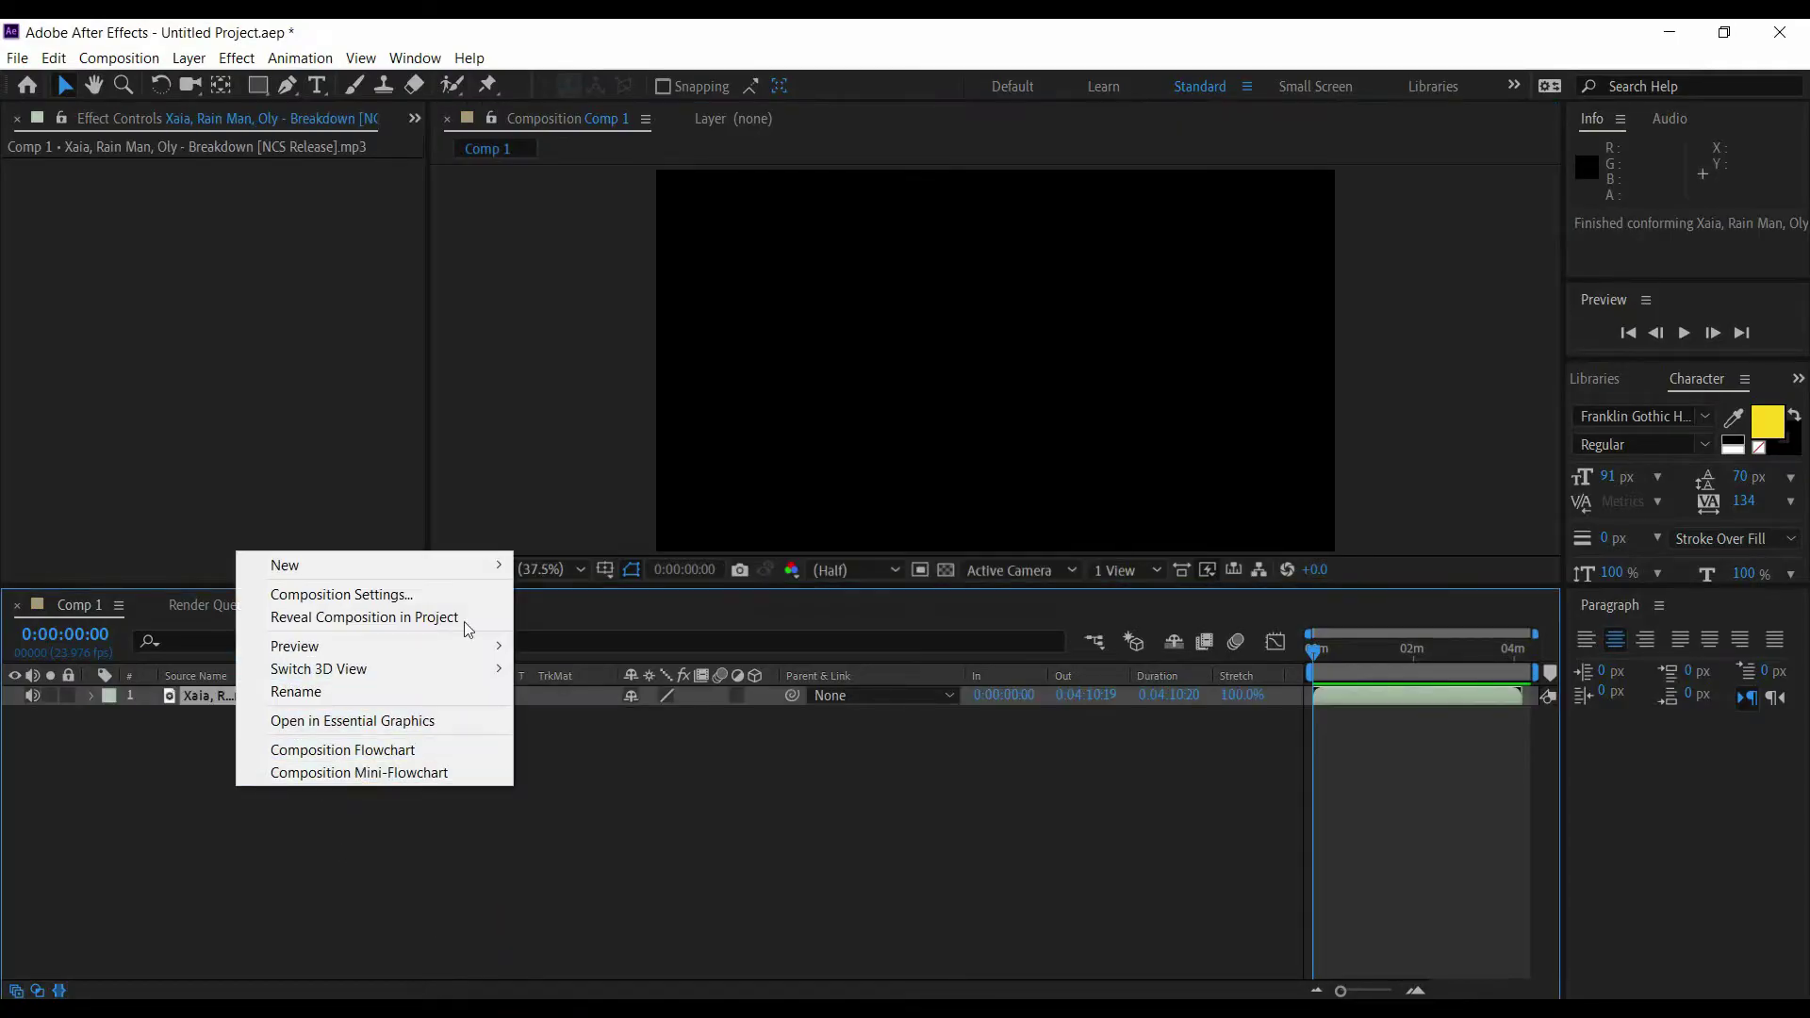
pyautogui.moveTo(460, 564)
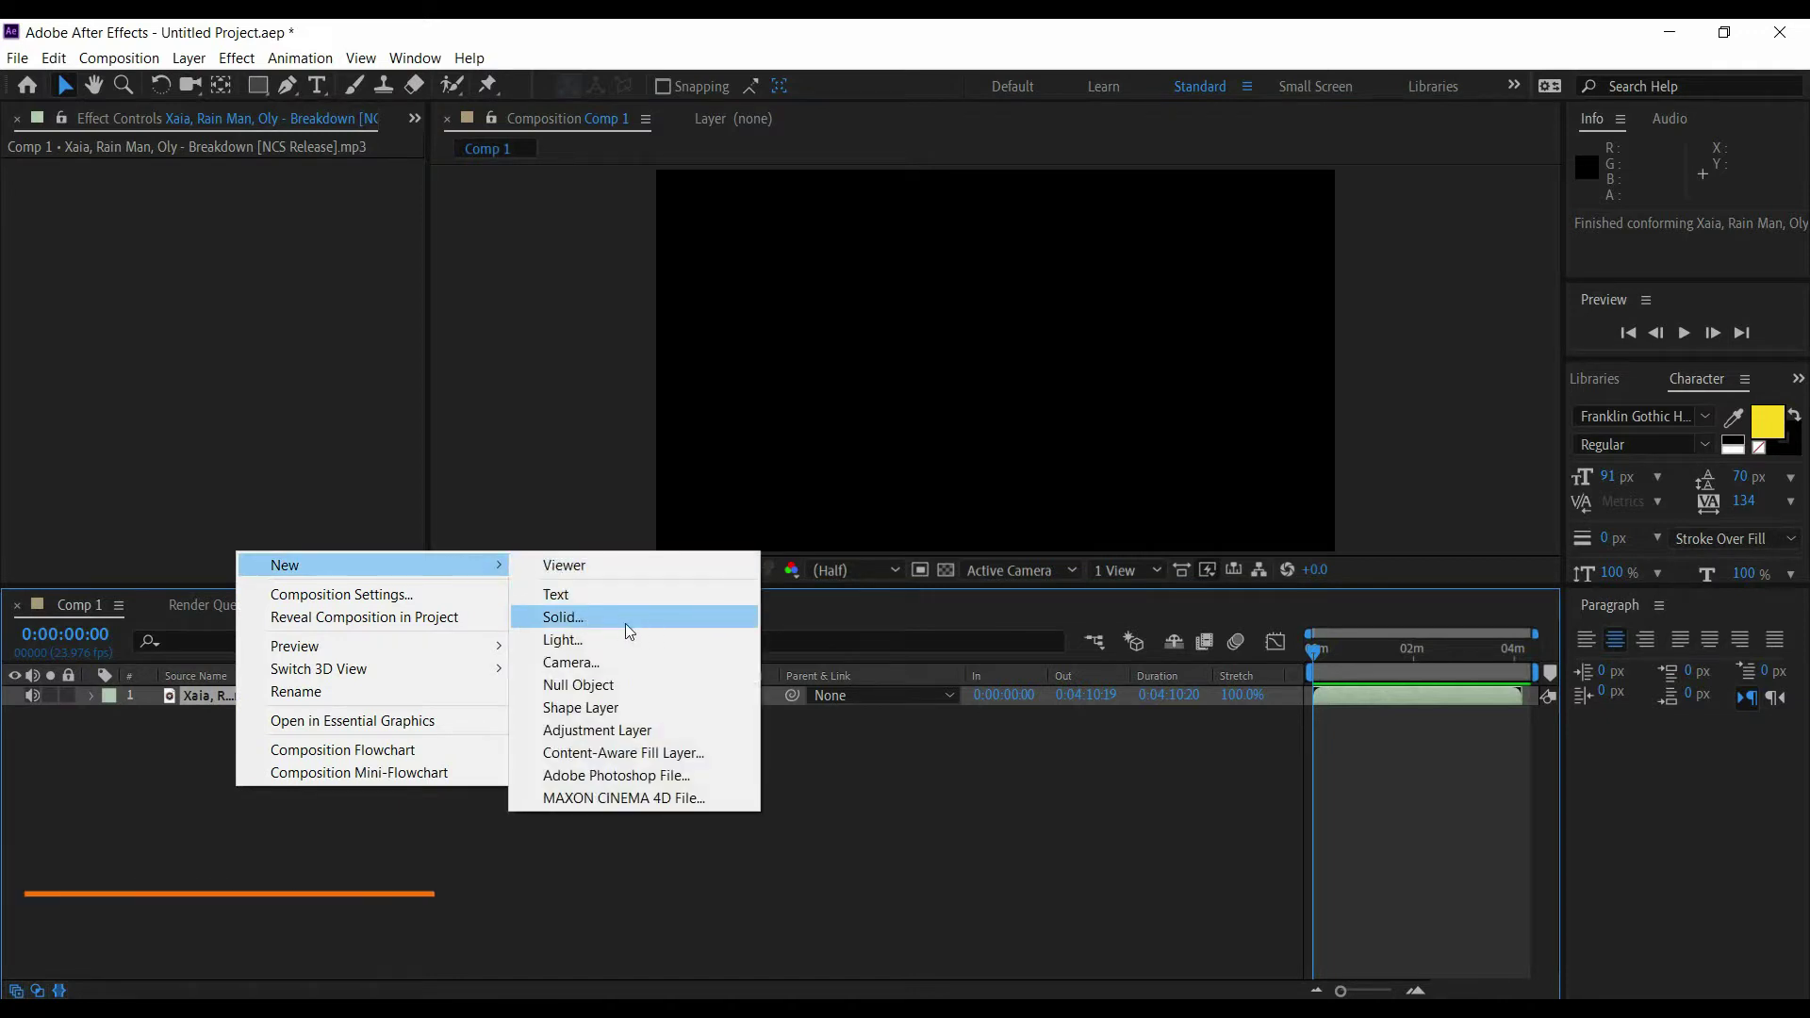
pyautogui.click(654, 619)
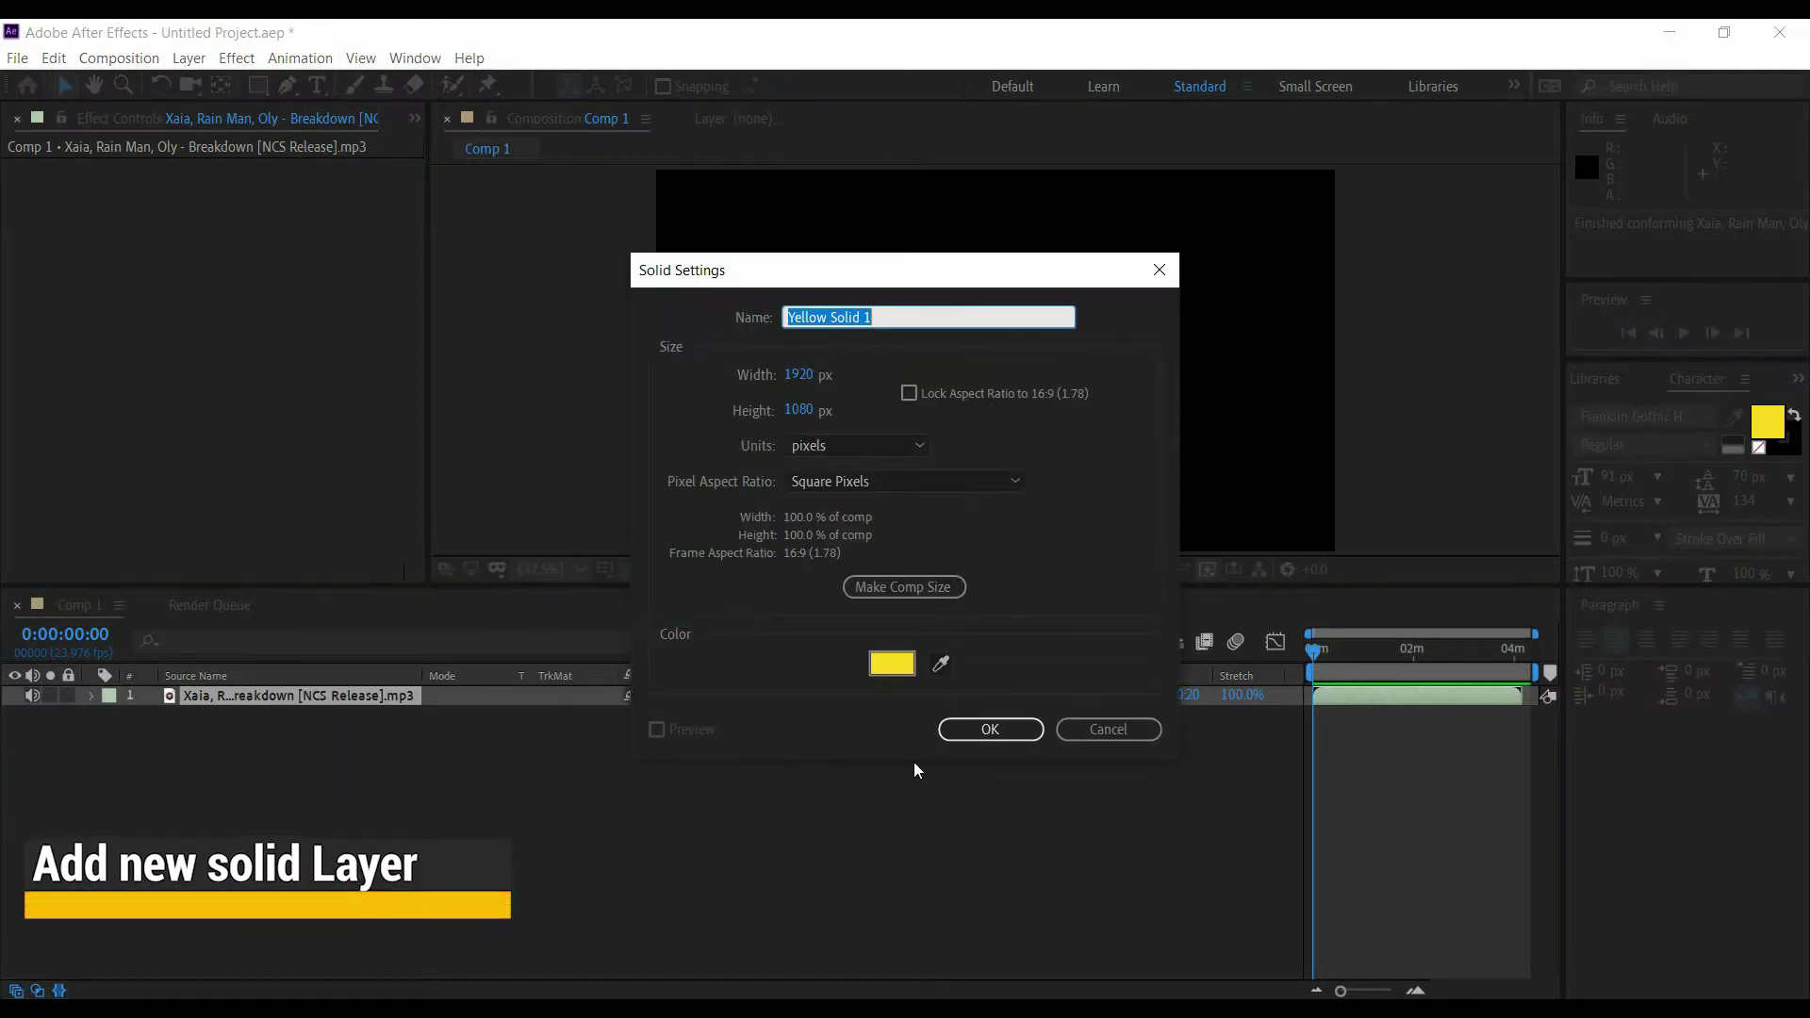
pyautogui.click(991, 729)
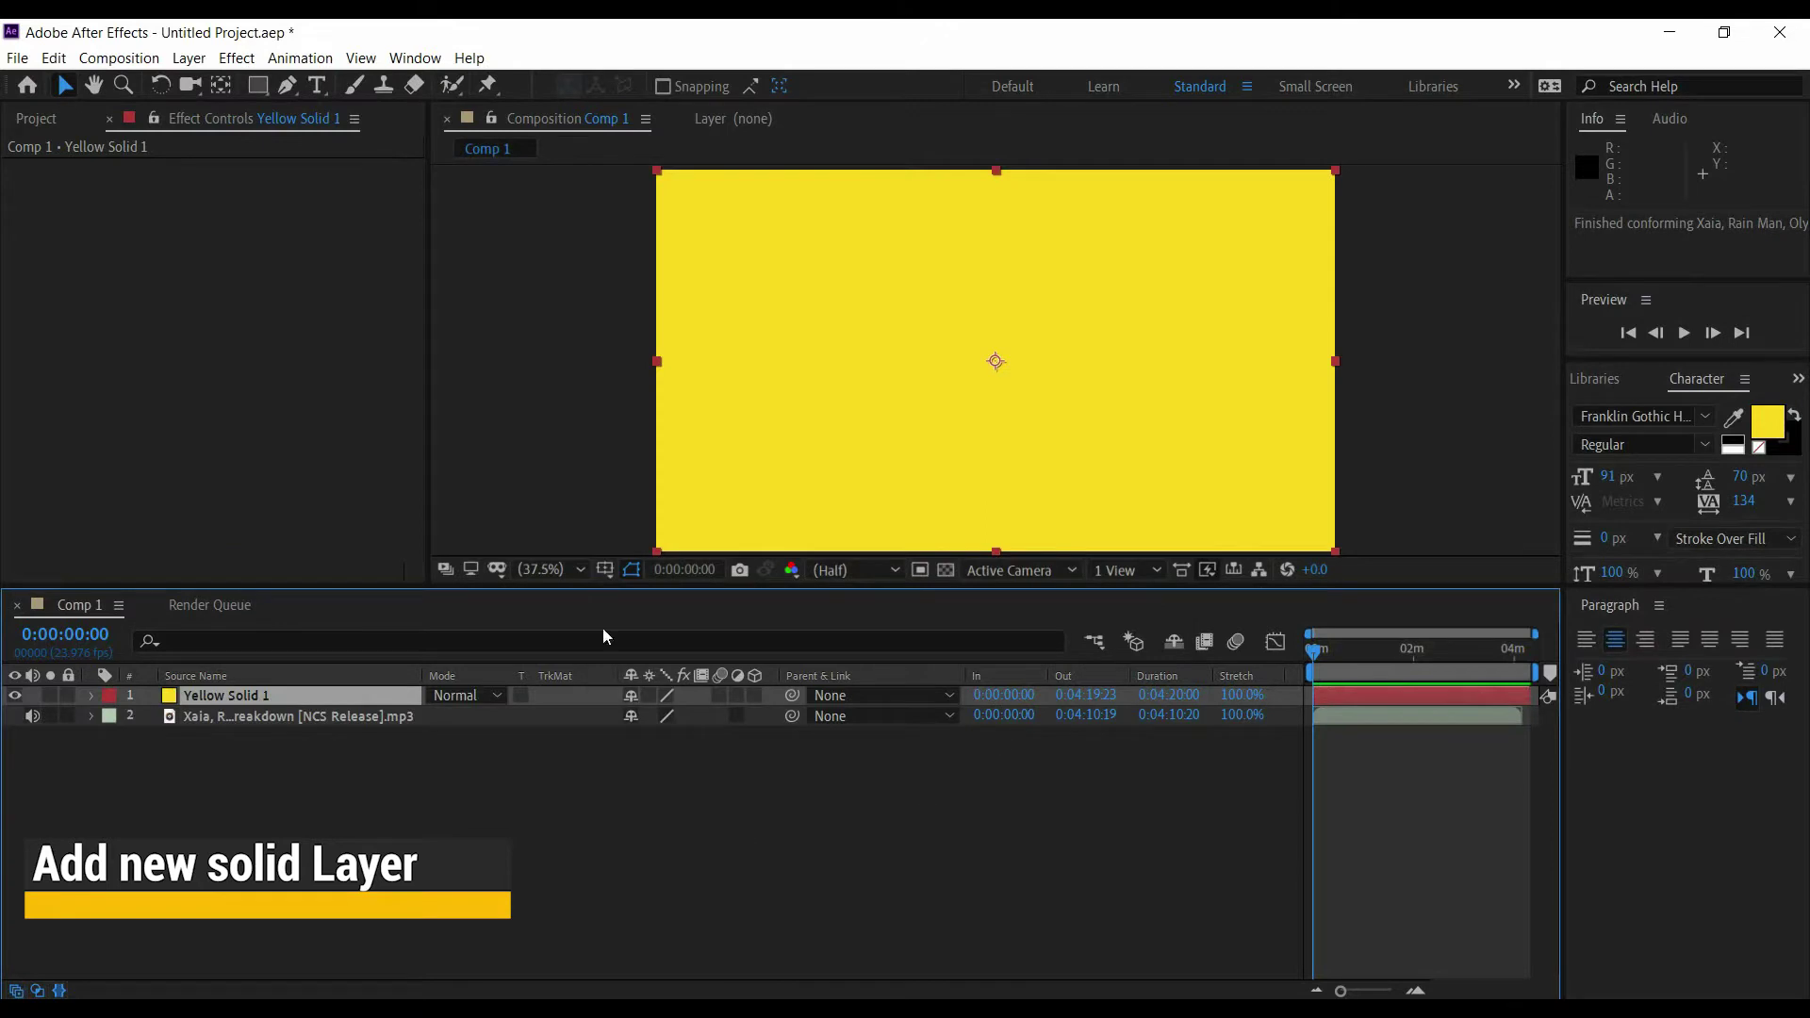
# - Apply Effect > Generate > Audio Spectrum to the yellow solid
pyautogui.click(237, 60)
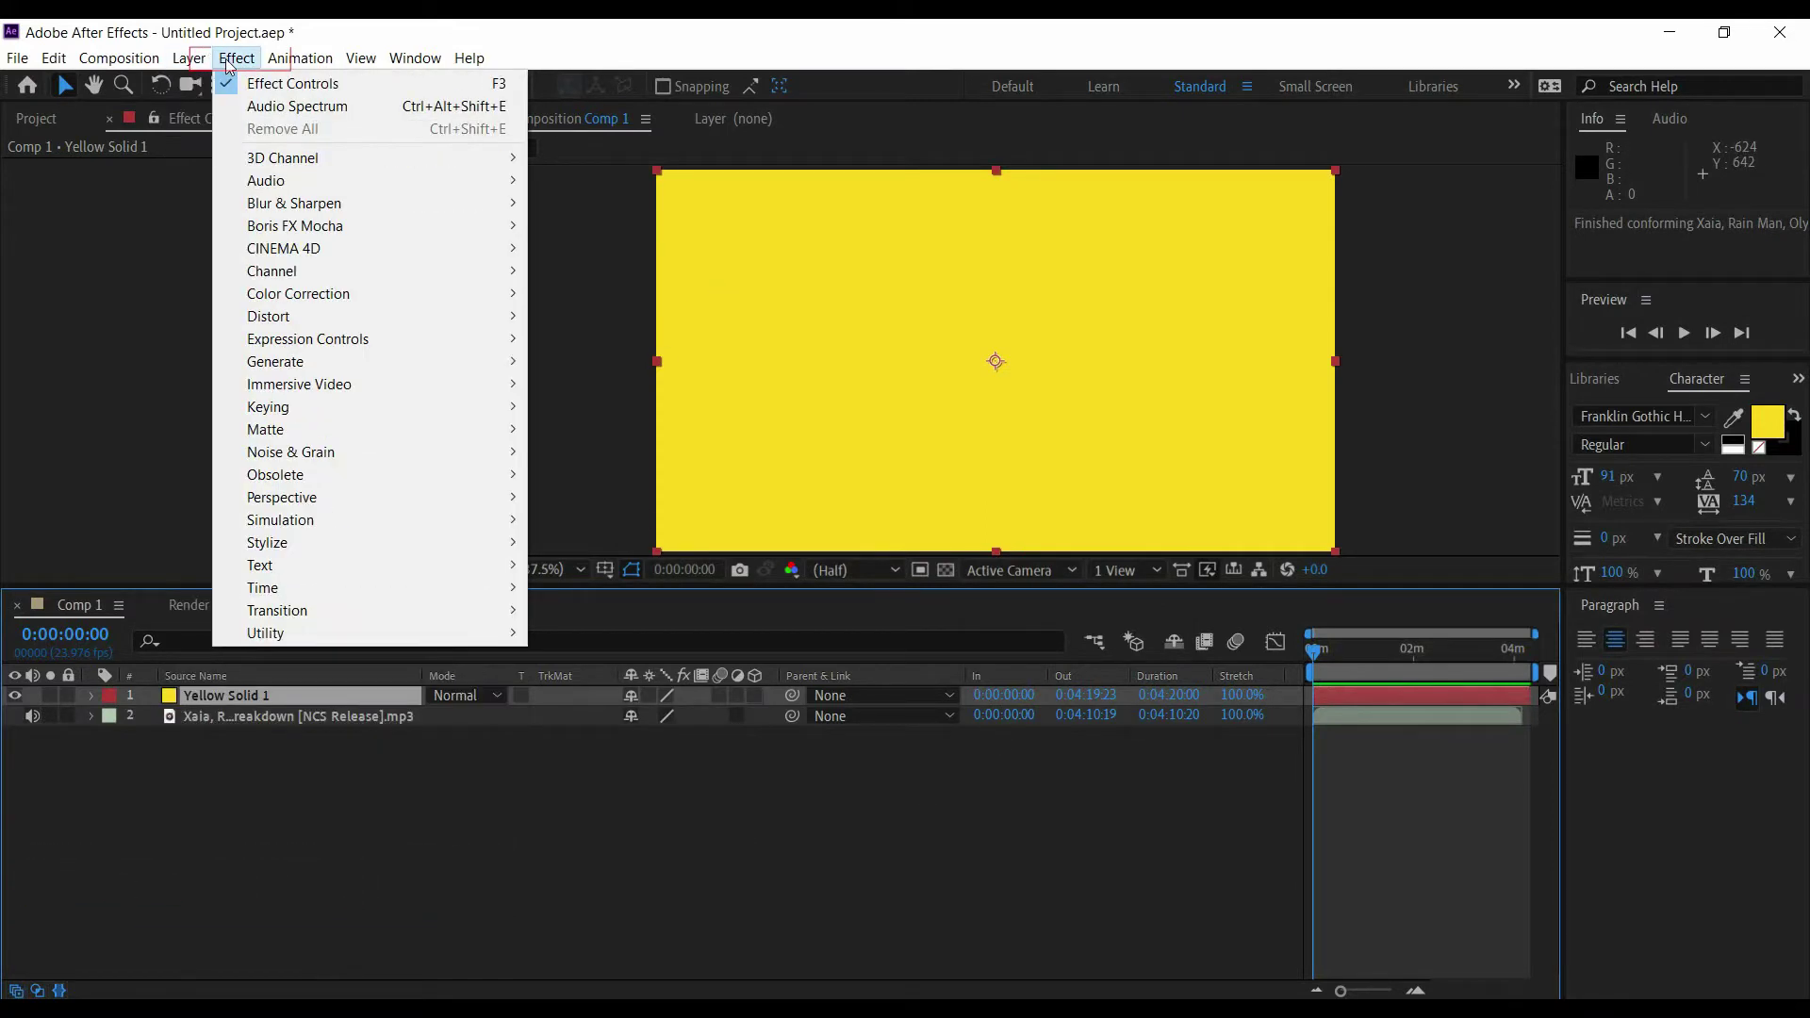
pyautogui.moveTo(515, 367)
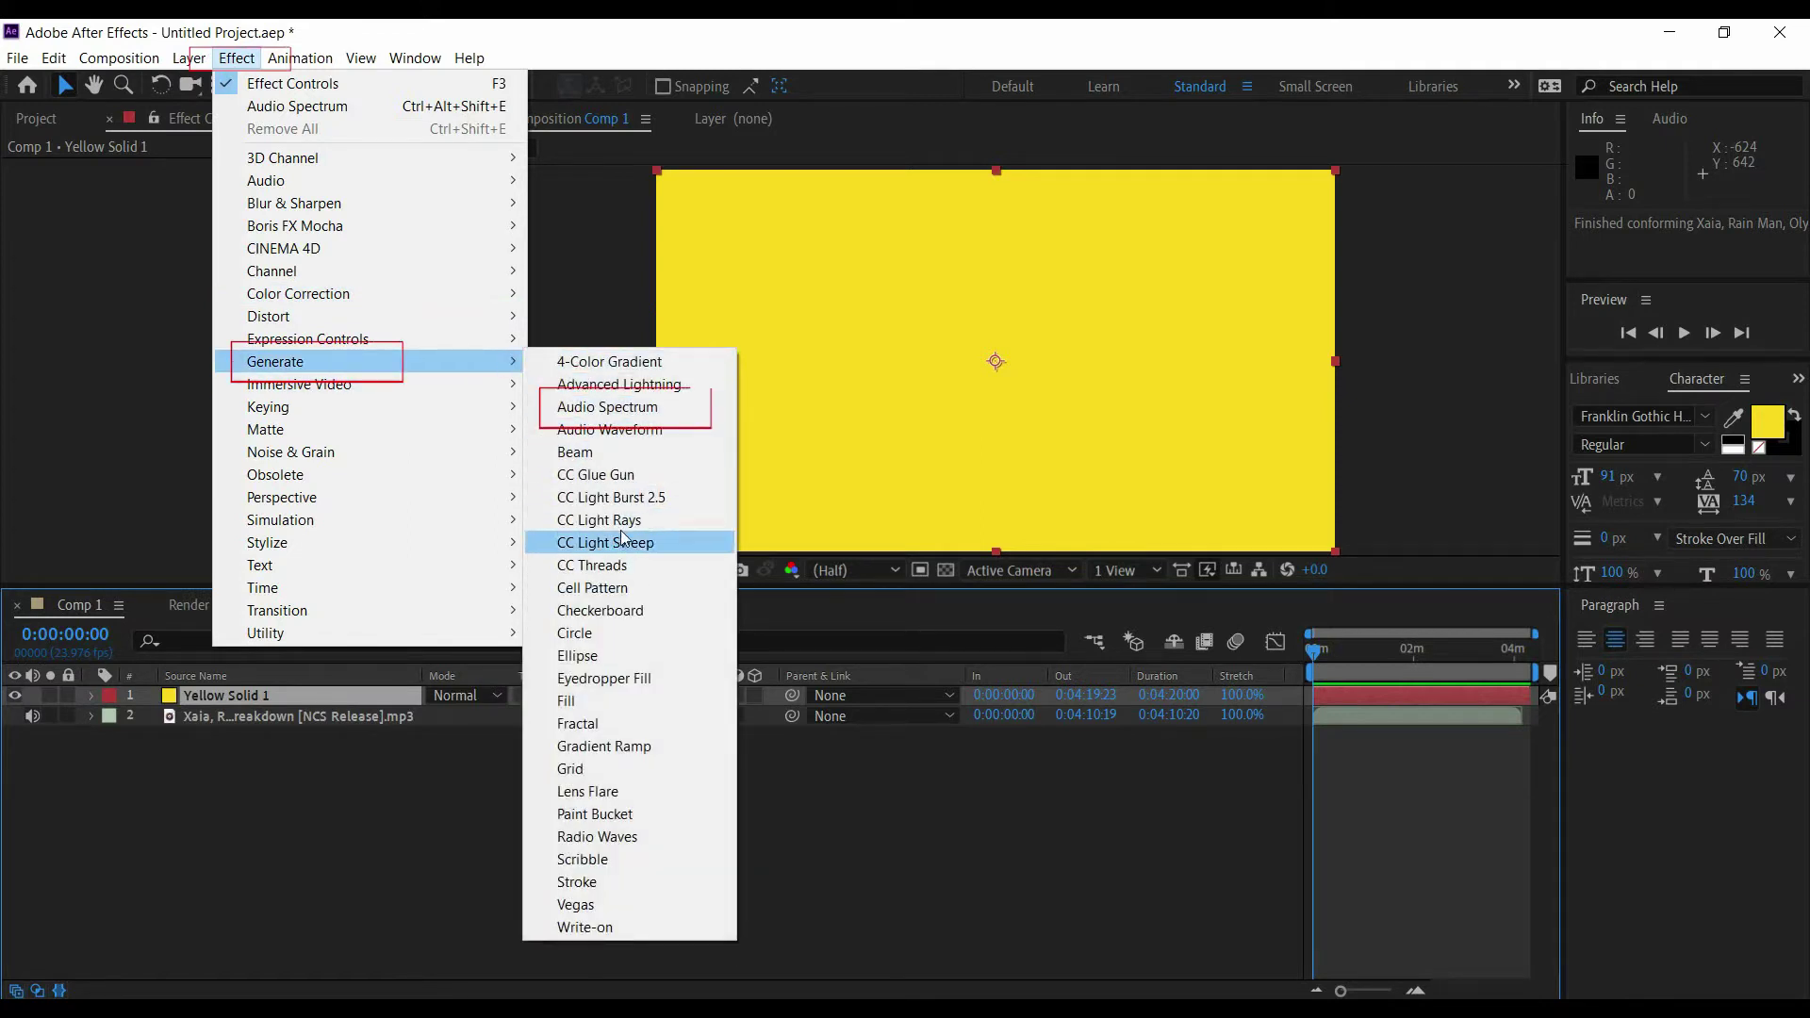
pyautogui.click(691, 415)
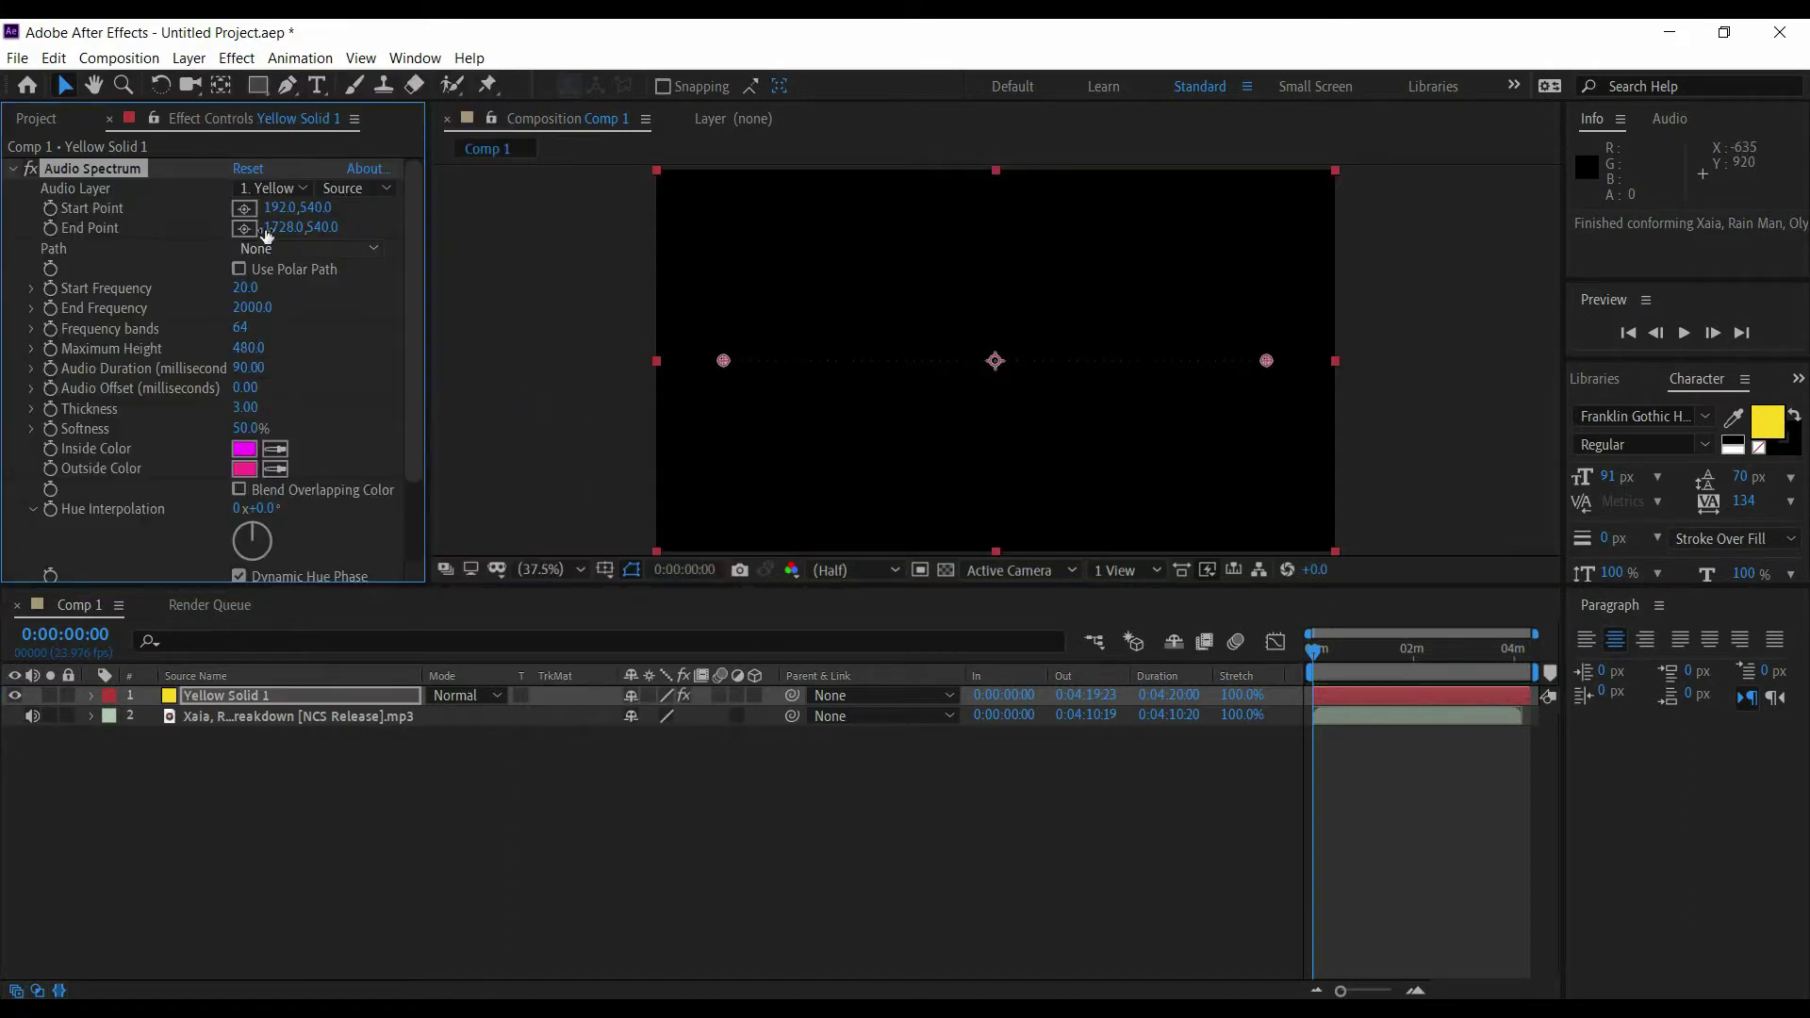
# - Drive Audio Spectrum from the mp3 layer, spanning 20,540 to 1896,540, and jump 8 seconds in
pyautogui.click(280, 189)
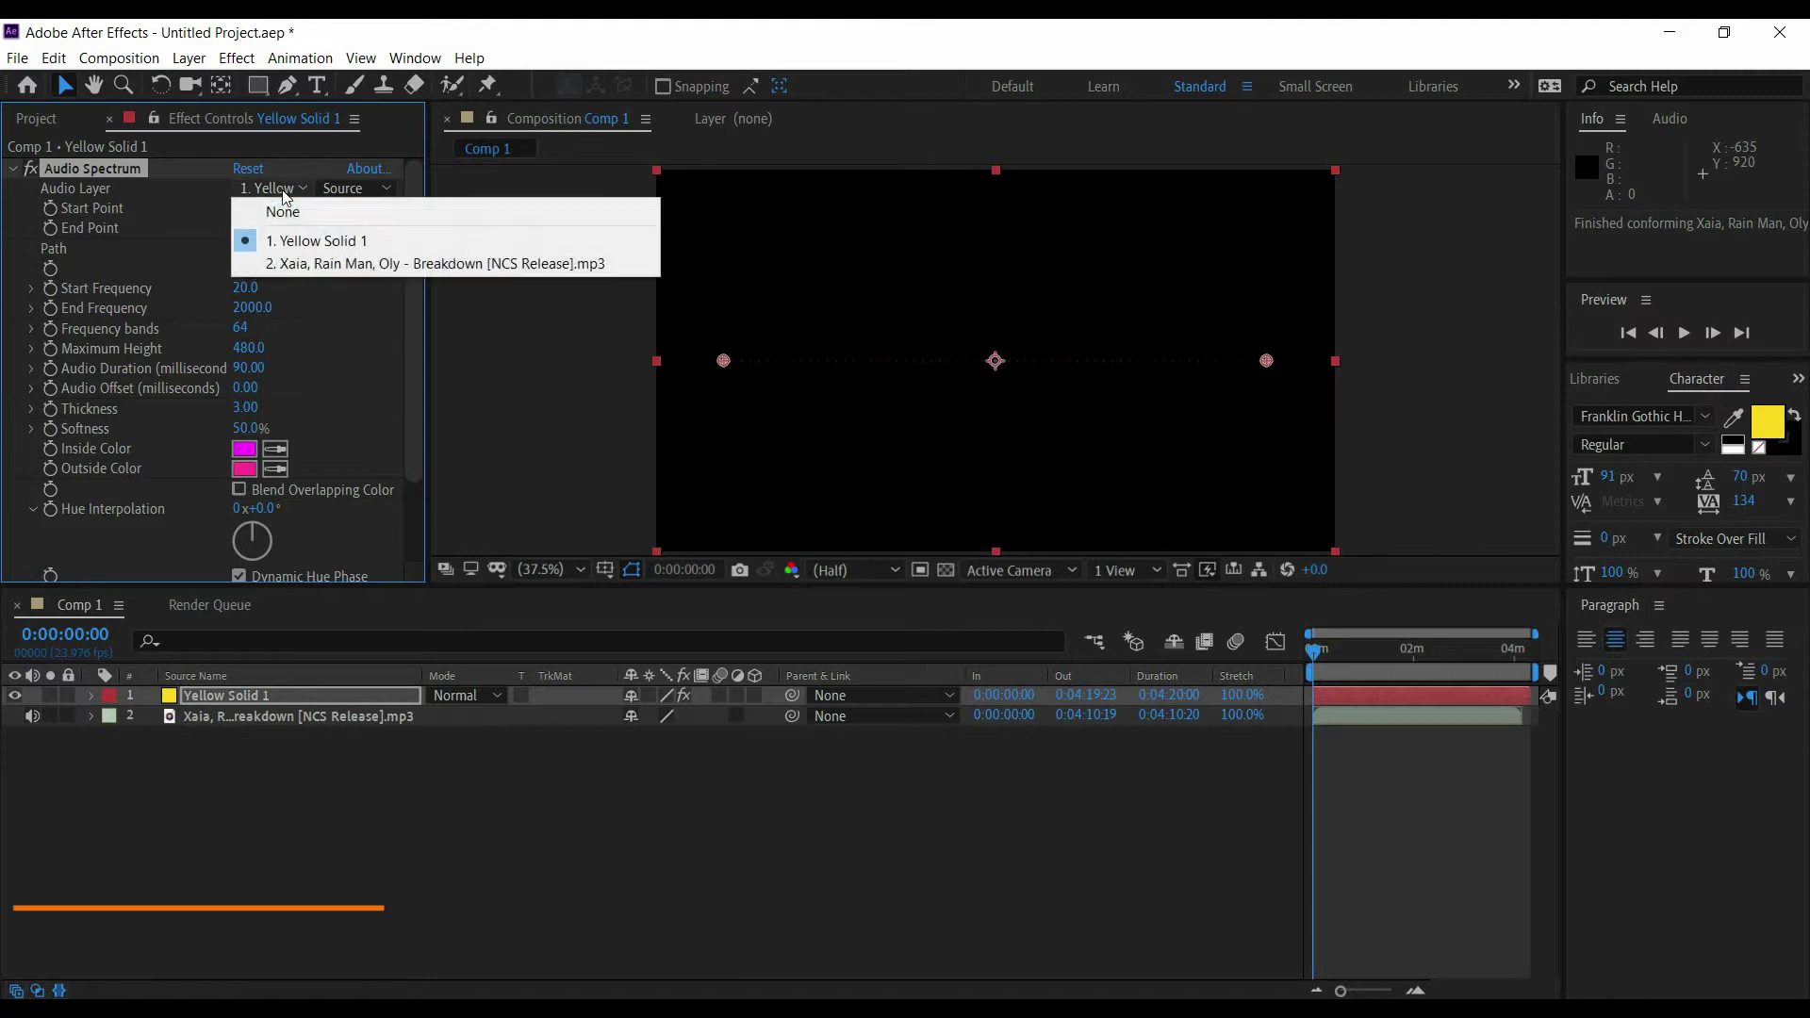
pyautogui.click(462, 266)
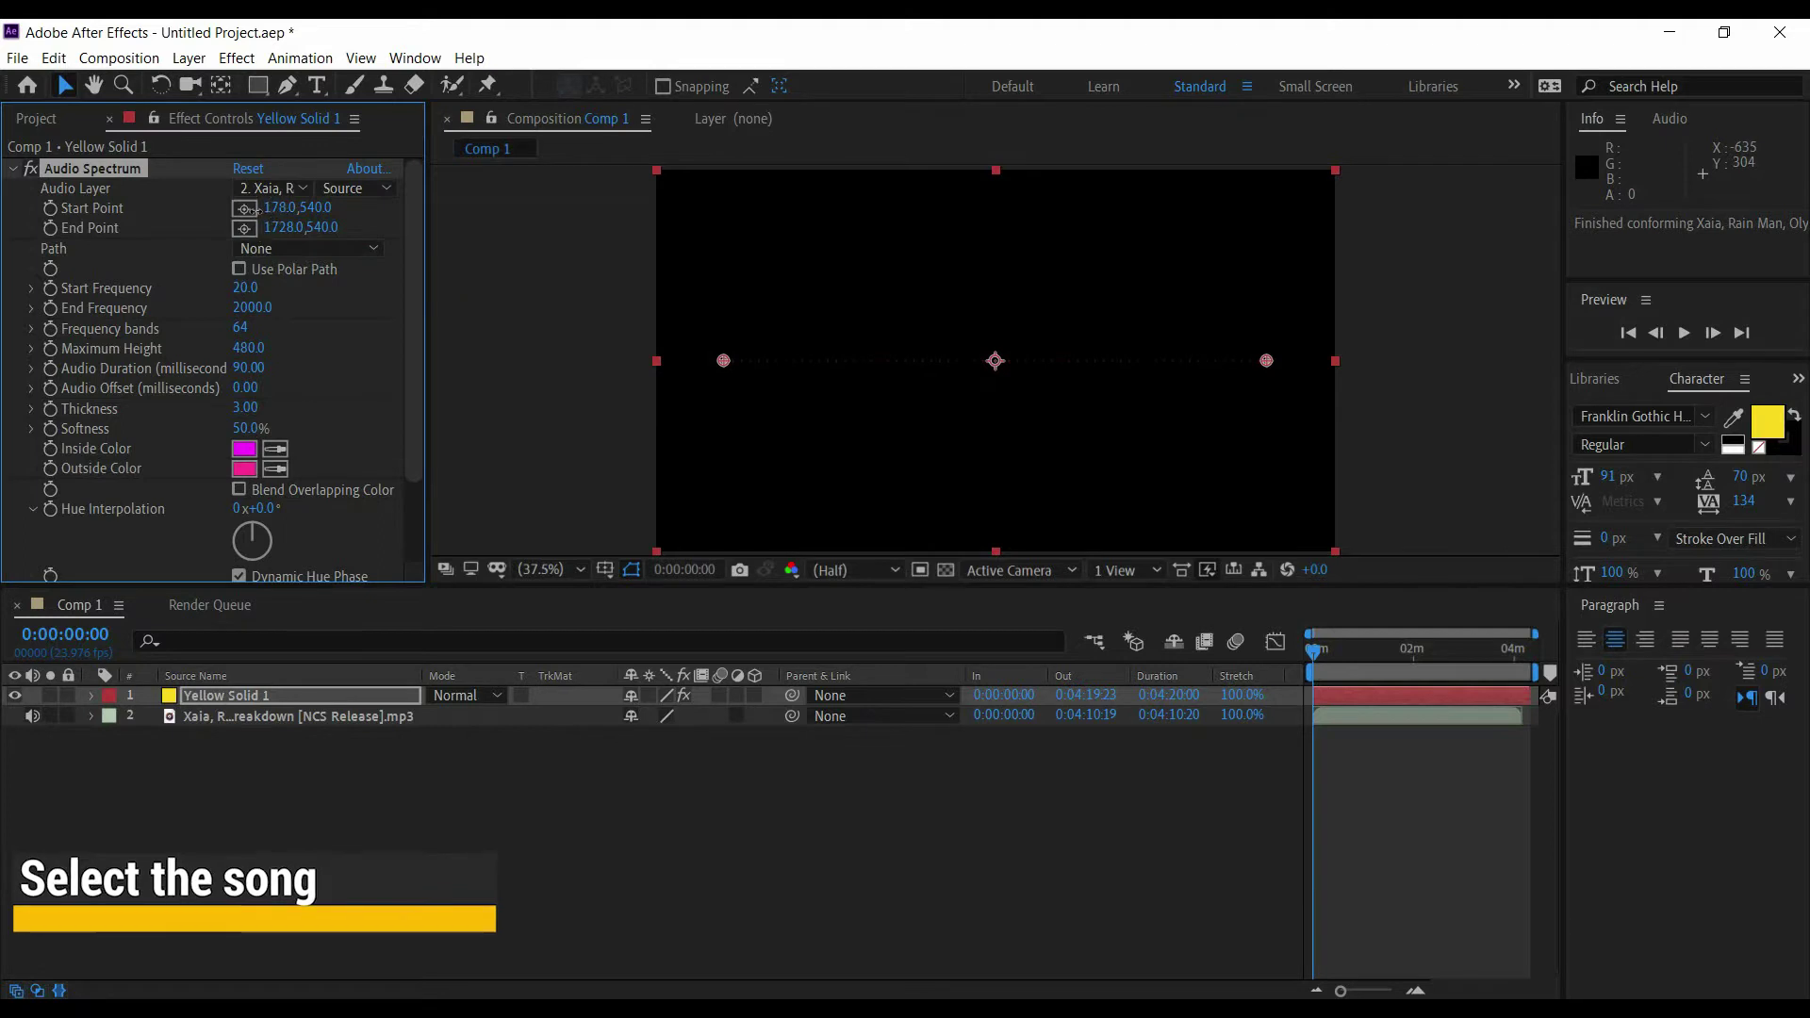
pyautogui.moveTo(282, 208)
pyautogui.mouseDown()
pyautogui.moveTo(198, 210)
pyautogui.moveTo(194, 239)
pyautogui.moveTo(283, 227)
pyautogui.moveTo(470, 253)
pyautogui.mouseUp()
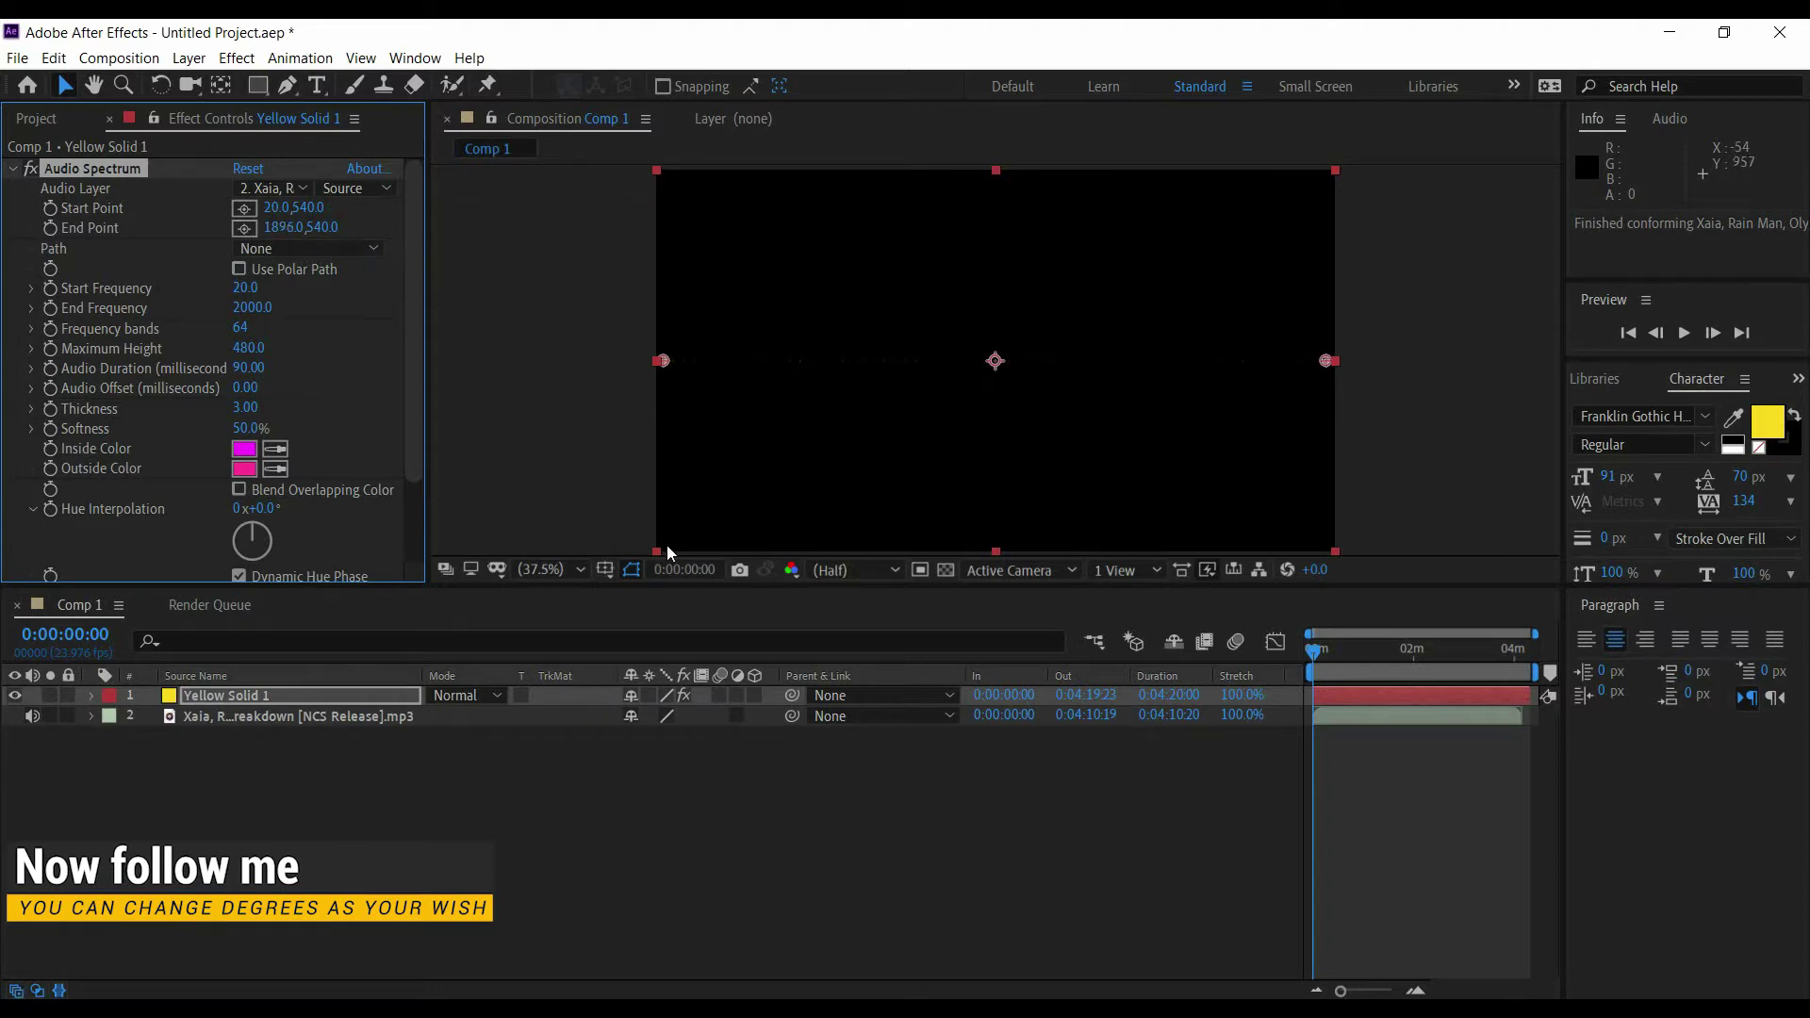
pyautogui.moveTo(1318, 657); pyautogui.dragTo(1322, 657)
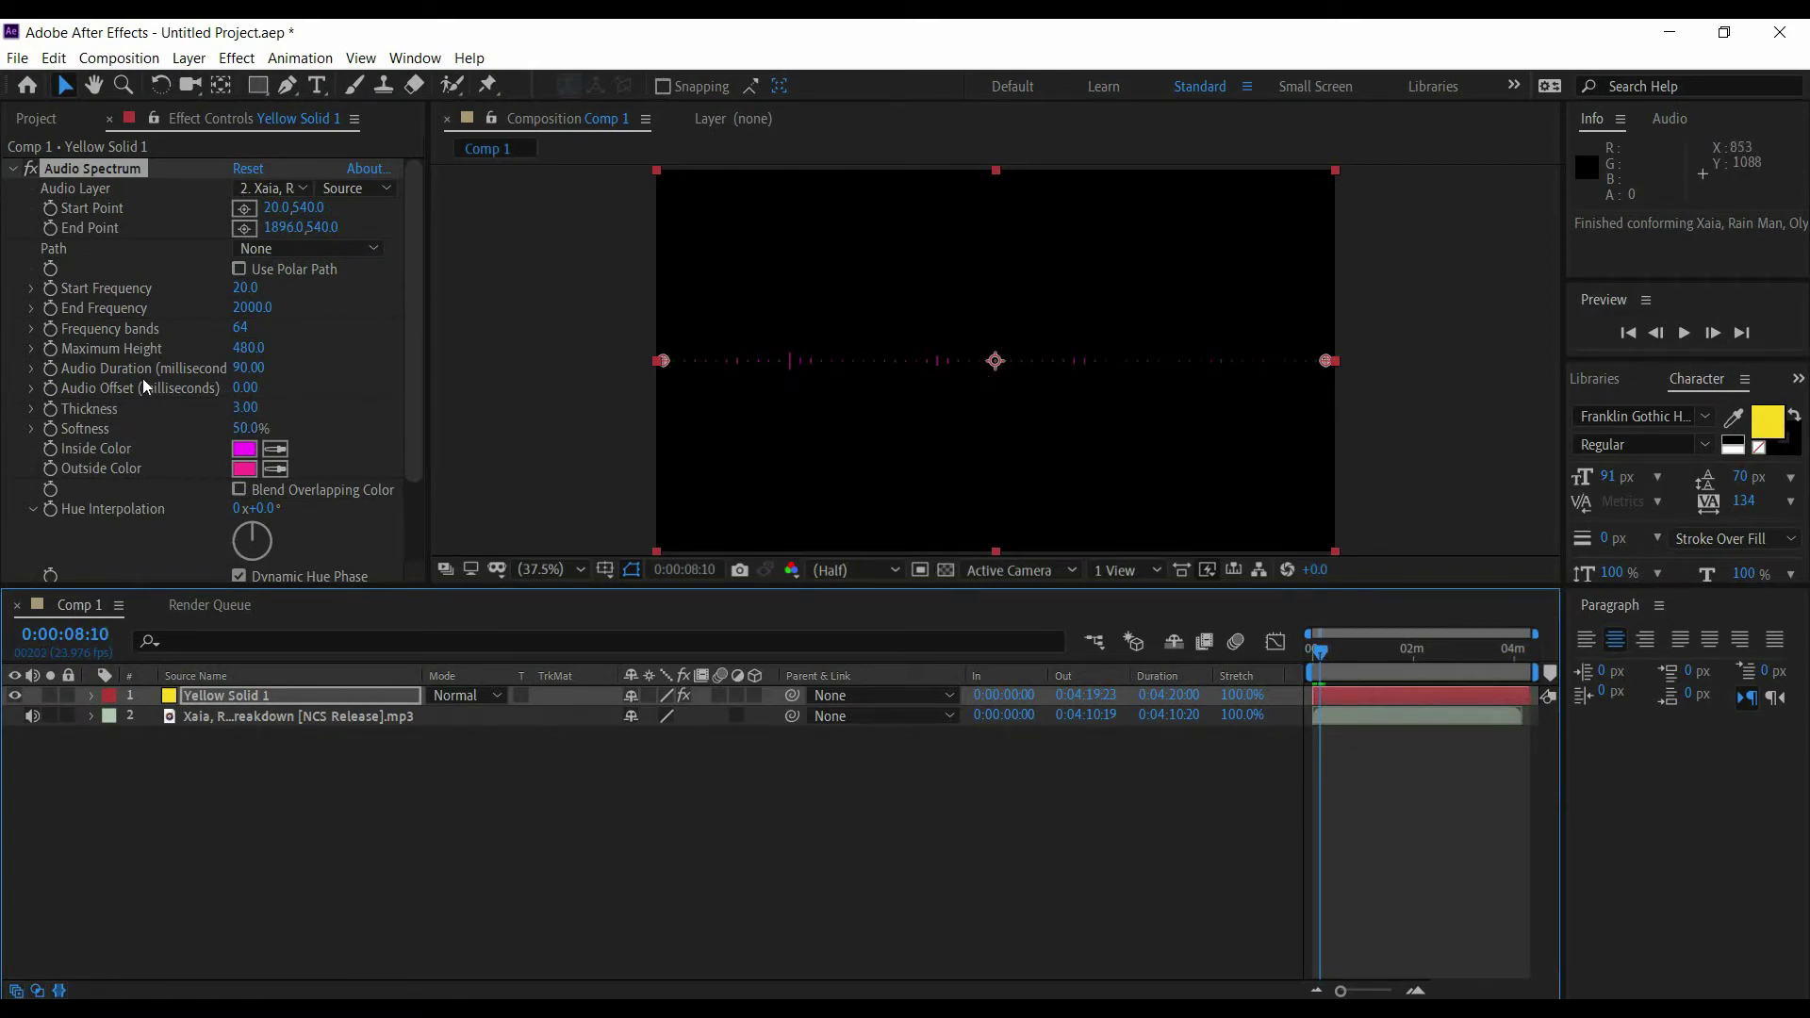
# - Set Maximum Height 3320, End Frequency 1101, Thickness 16.10, Softness 0% and Hue Interpolation 315°
pyautogui.moveTo(250, 348); pyautogui.dragTo(304, 351)
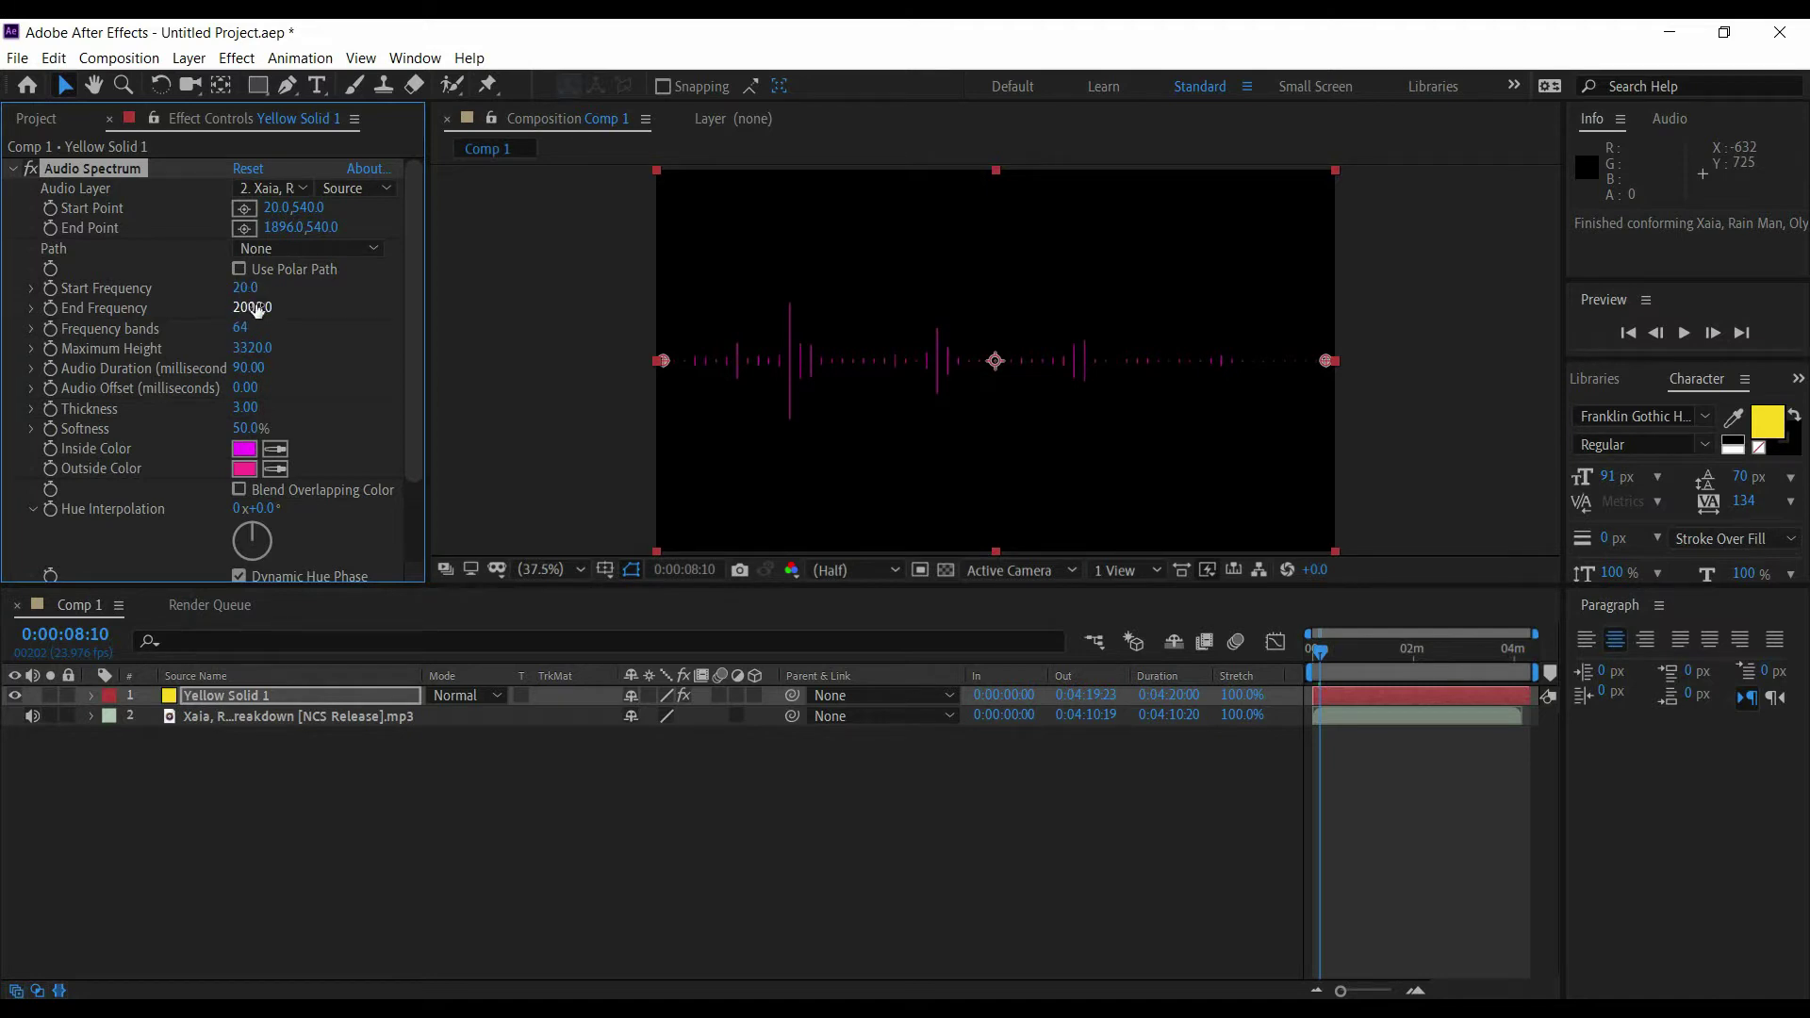
pyautogui.moveTo(252, 309); pyautogui.dragTo(216, 307)
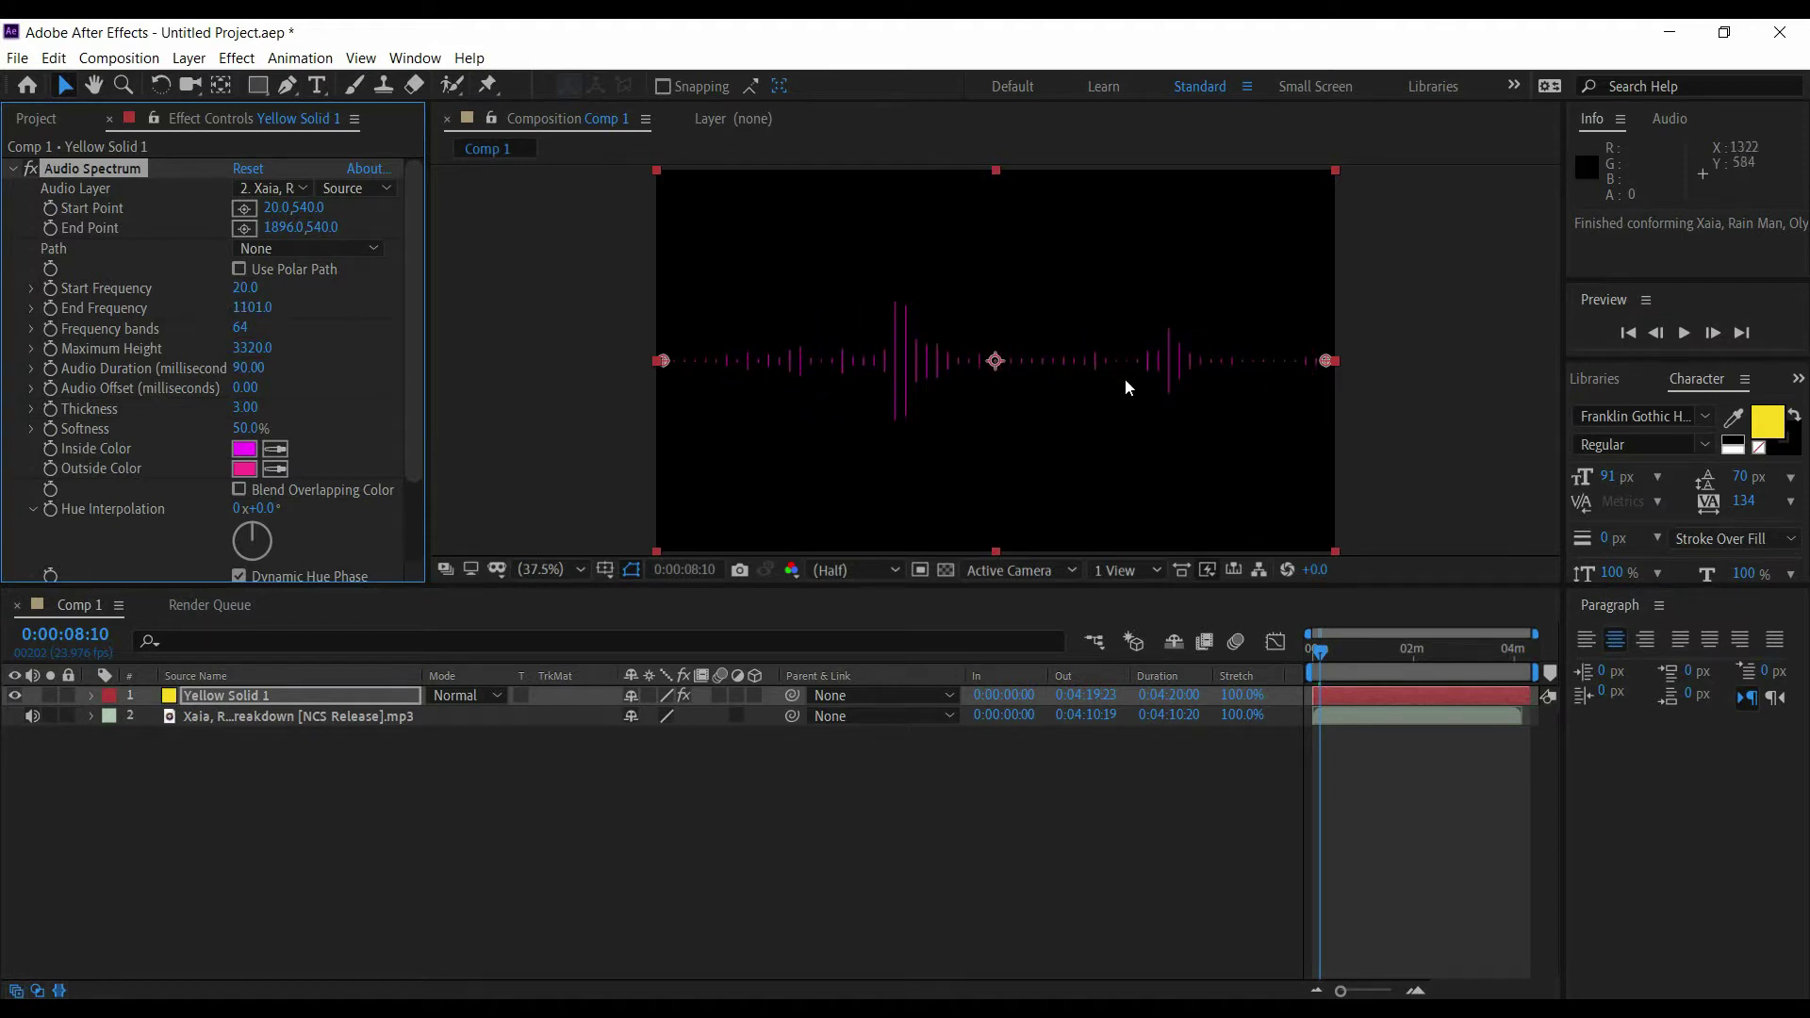
pyautogui.click(257, 326)
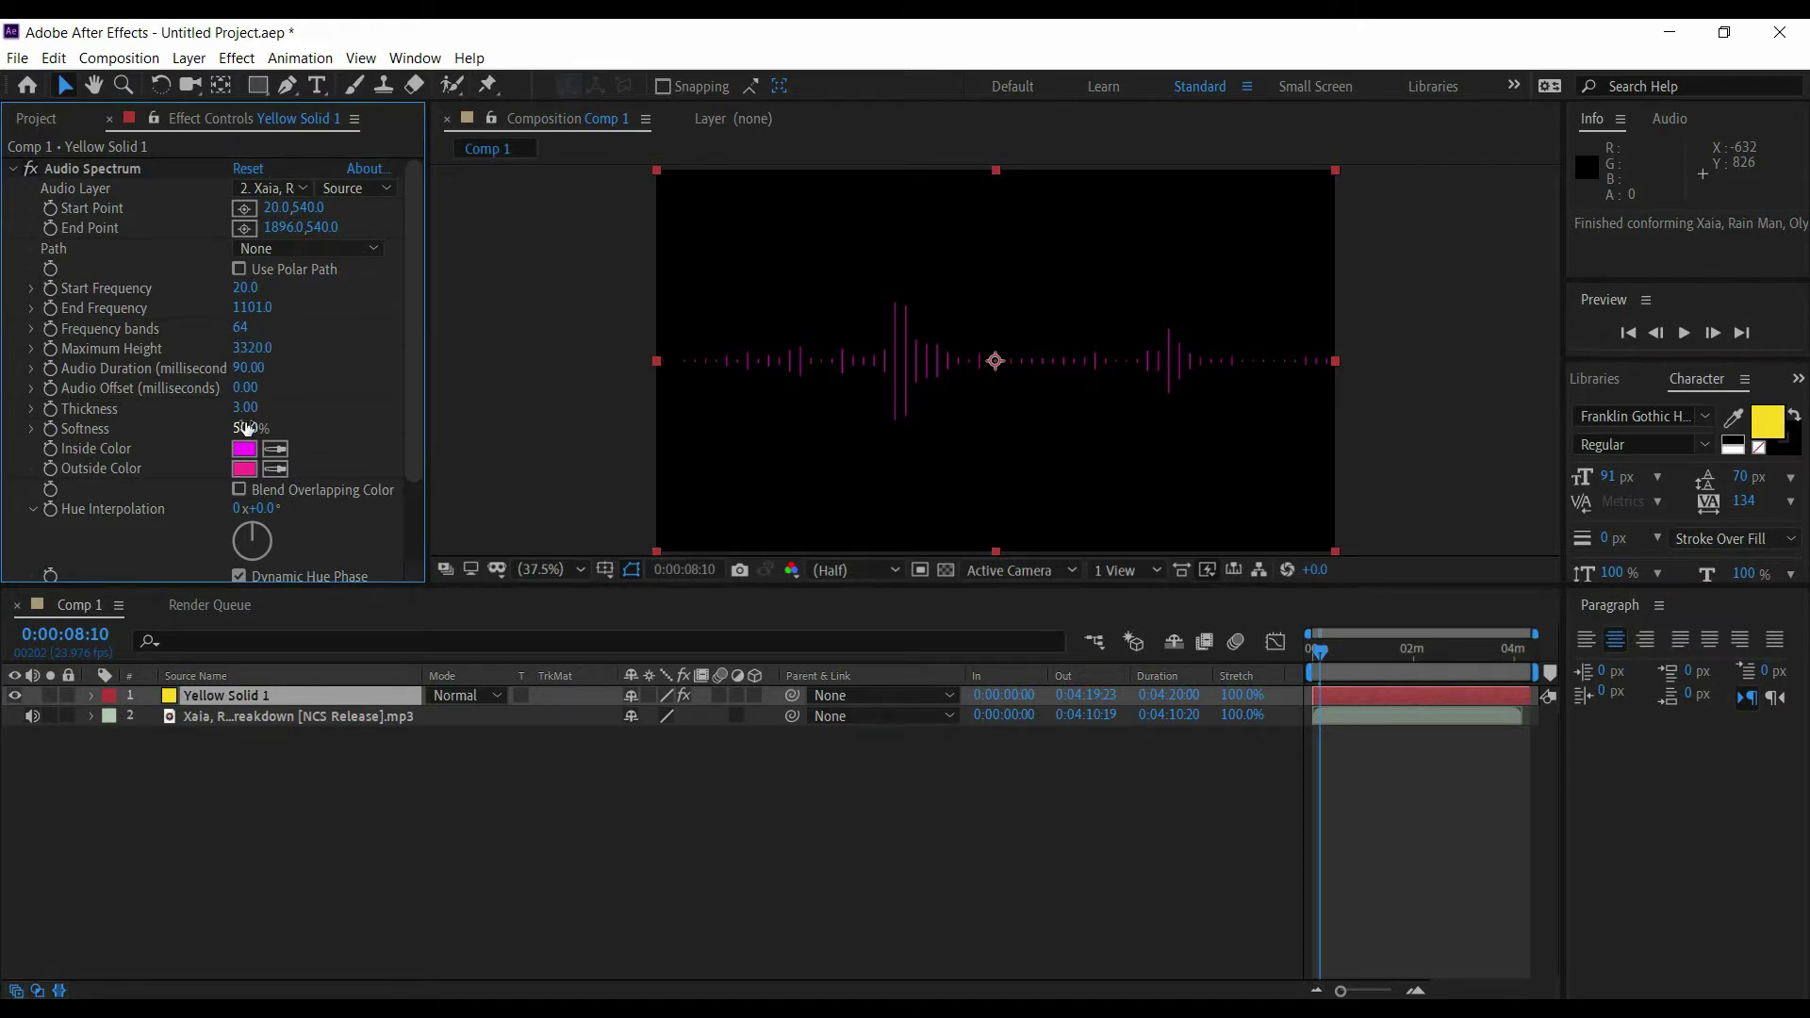
pyautogui.moveTo(246, 415); pyautogui.dragTo(412, 427)
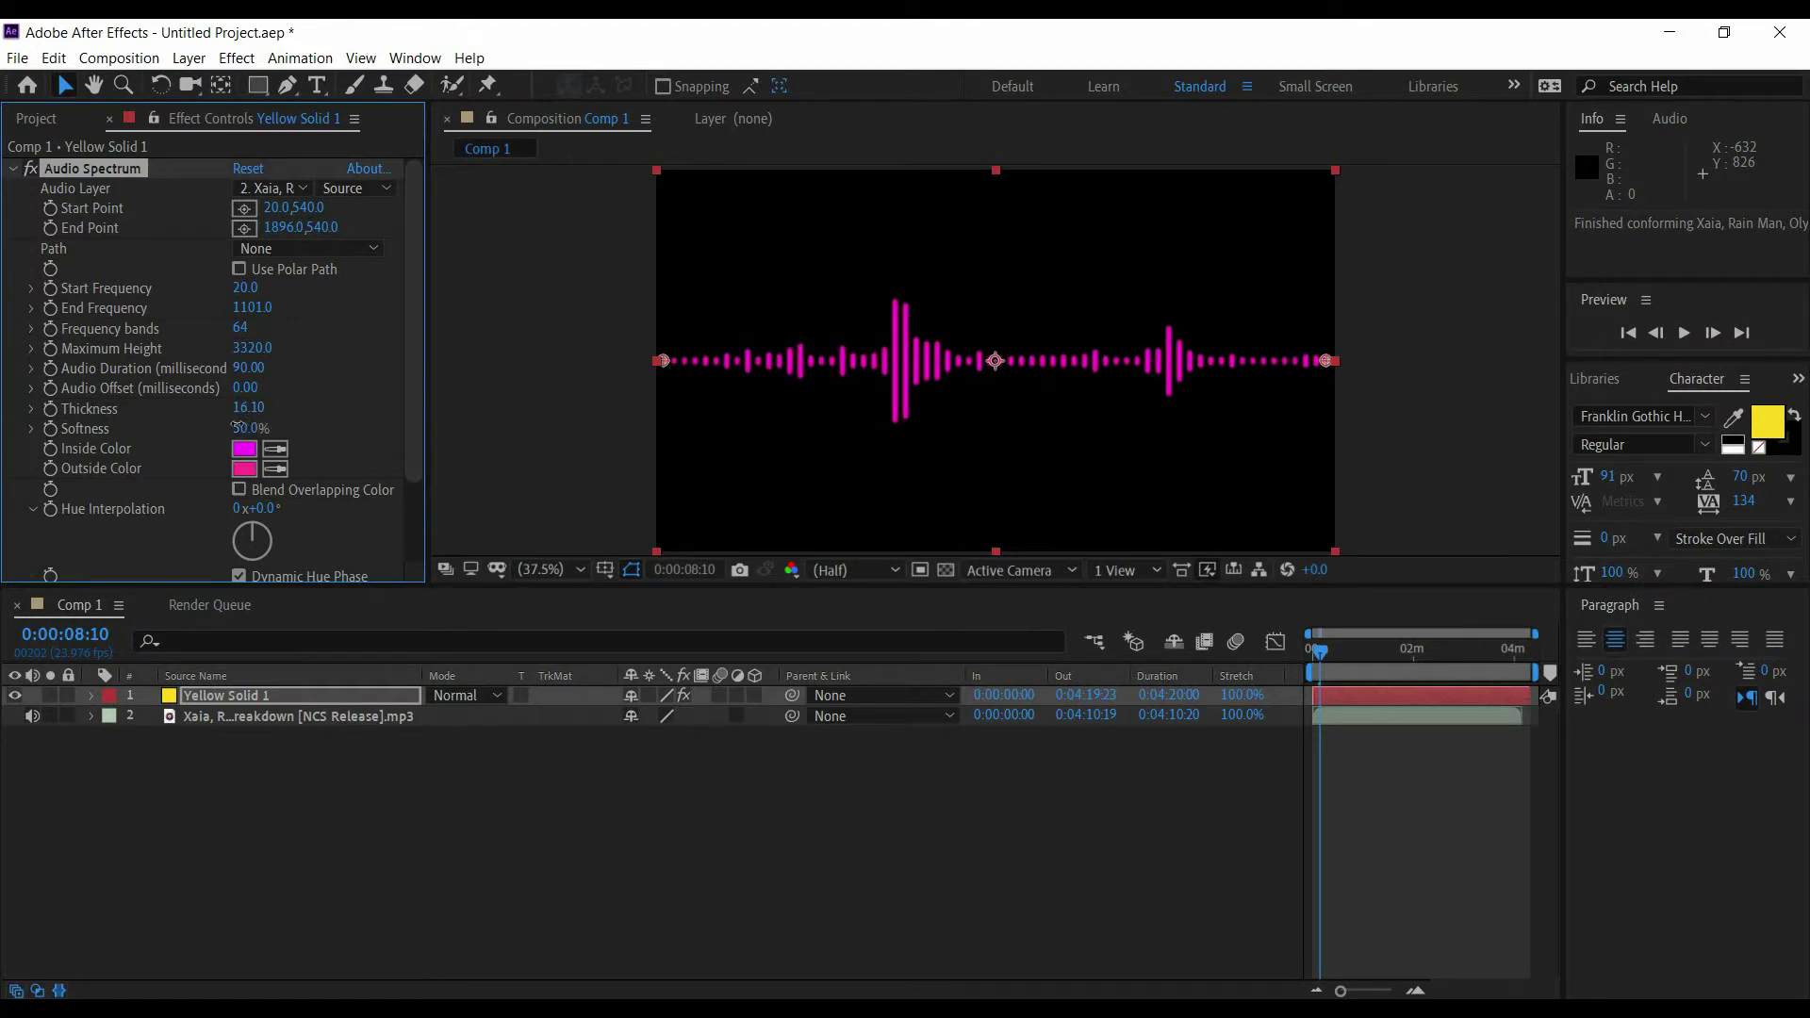
pyautogui.moveTo(236, 426); pyautogui.dragTo(123, 430)
pyautogui.moveTo(252, 532); pyautogui.dragTo(234, 553)
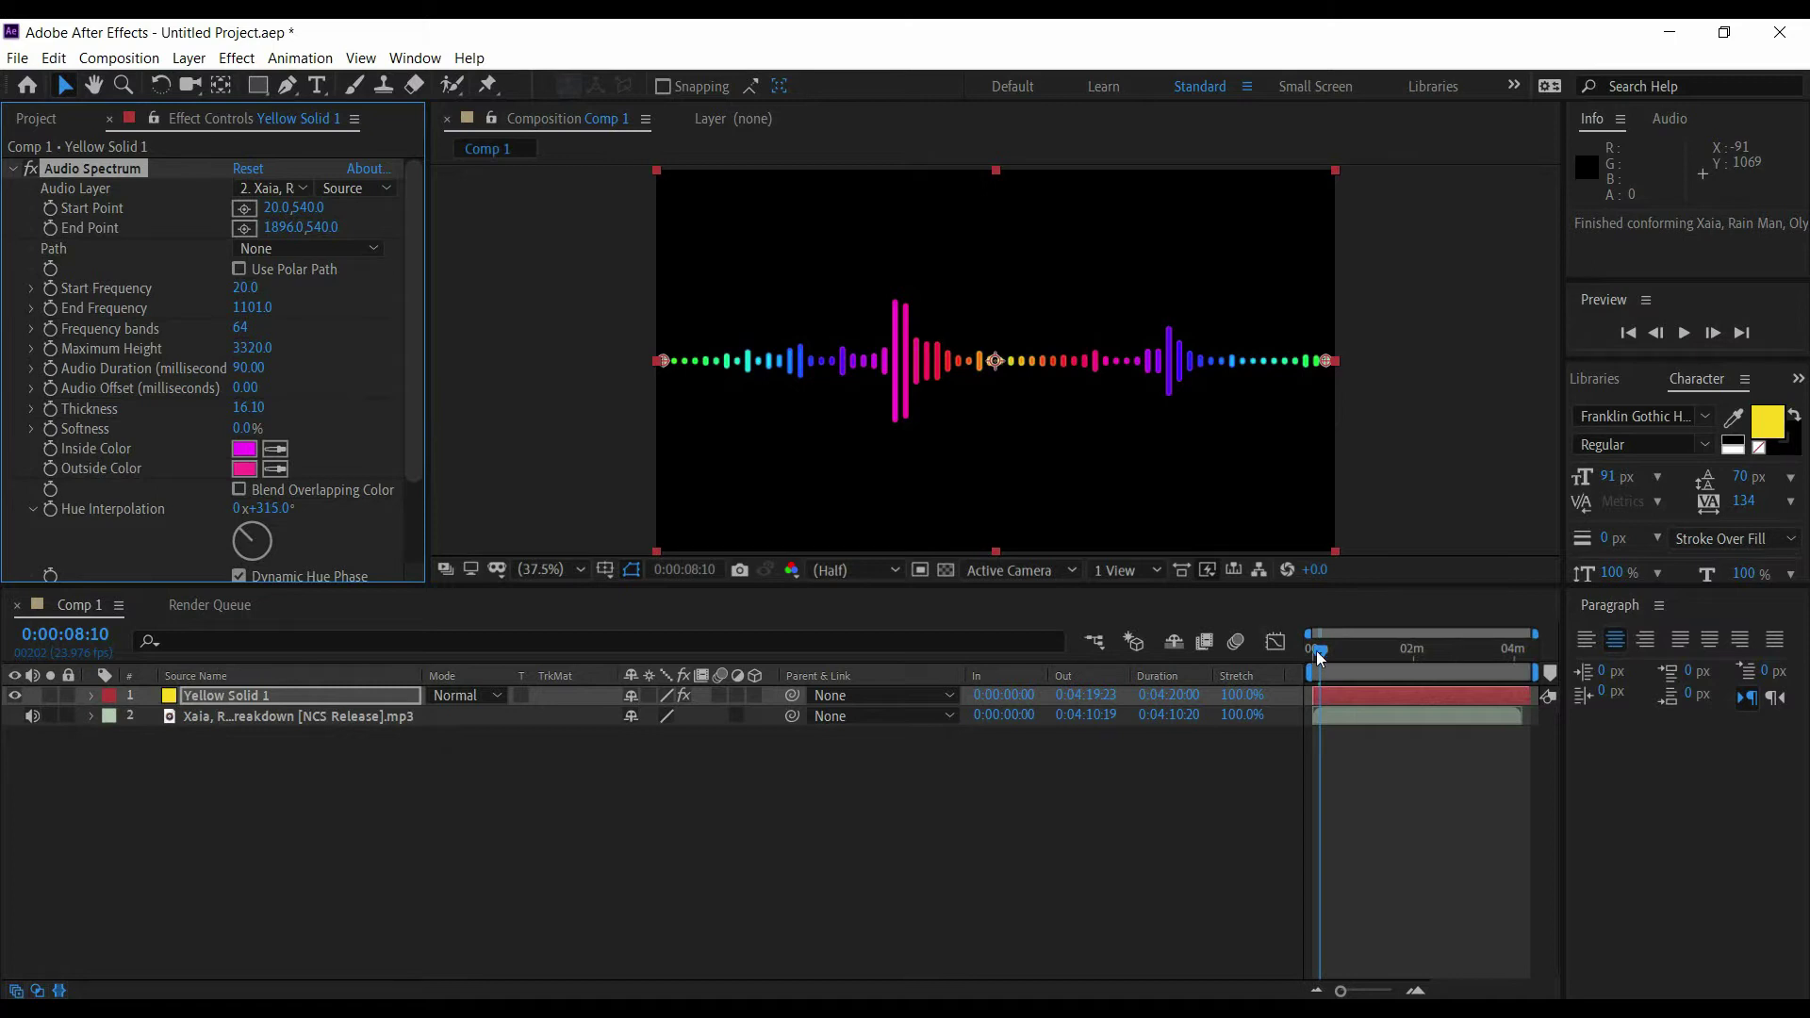
pyautogui.moveTo(1317, 652); pyautogui.dragTo(1326, 652)
# - Set the spectrum's Side Options to Side A and preview it to 0:00:29:12
pyautogui.press('space')
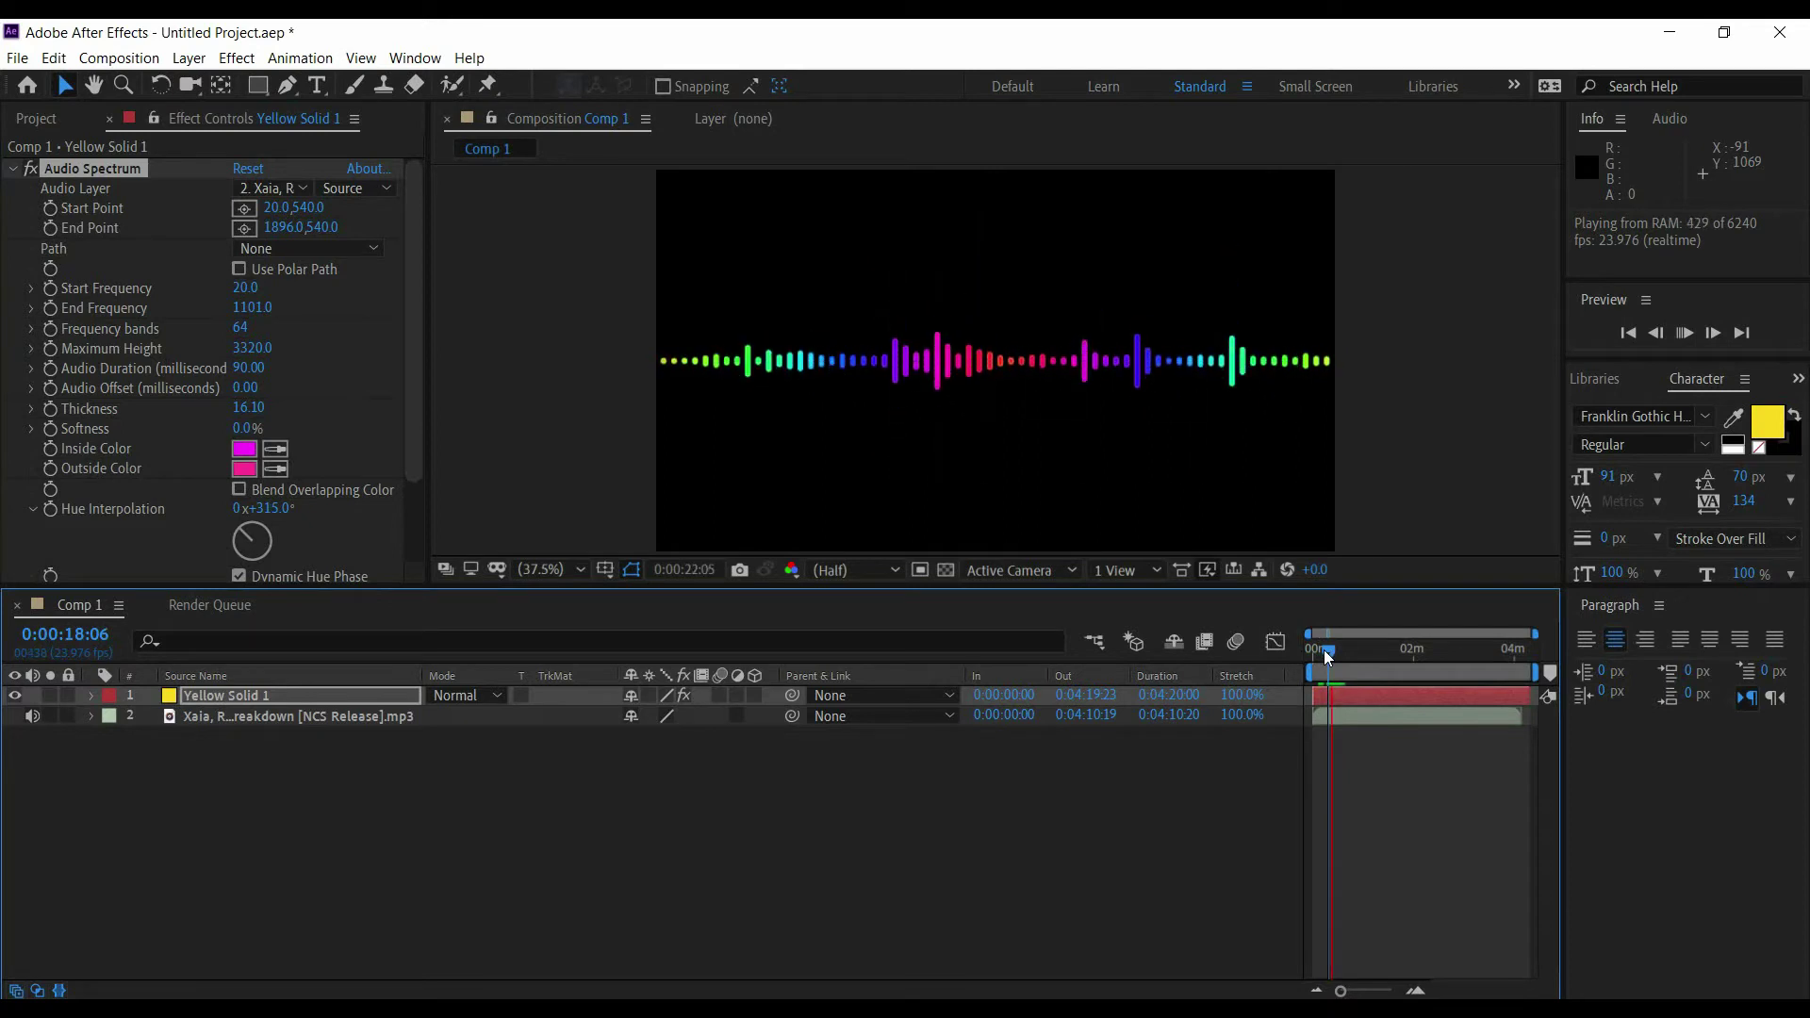
pyautogui.press('space')
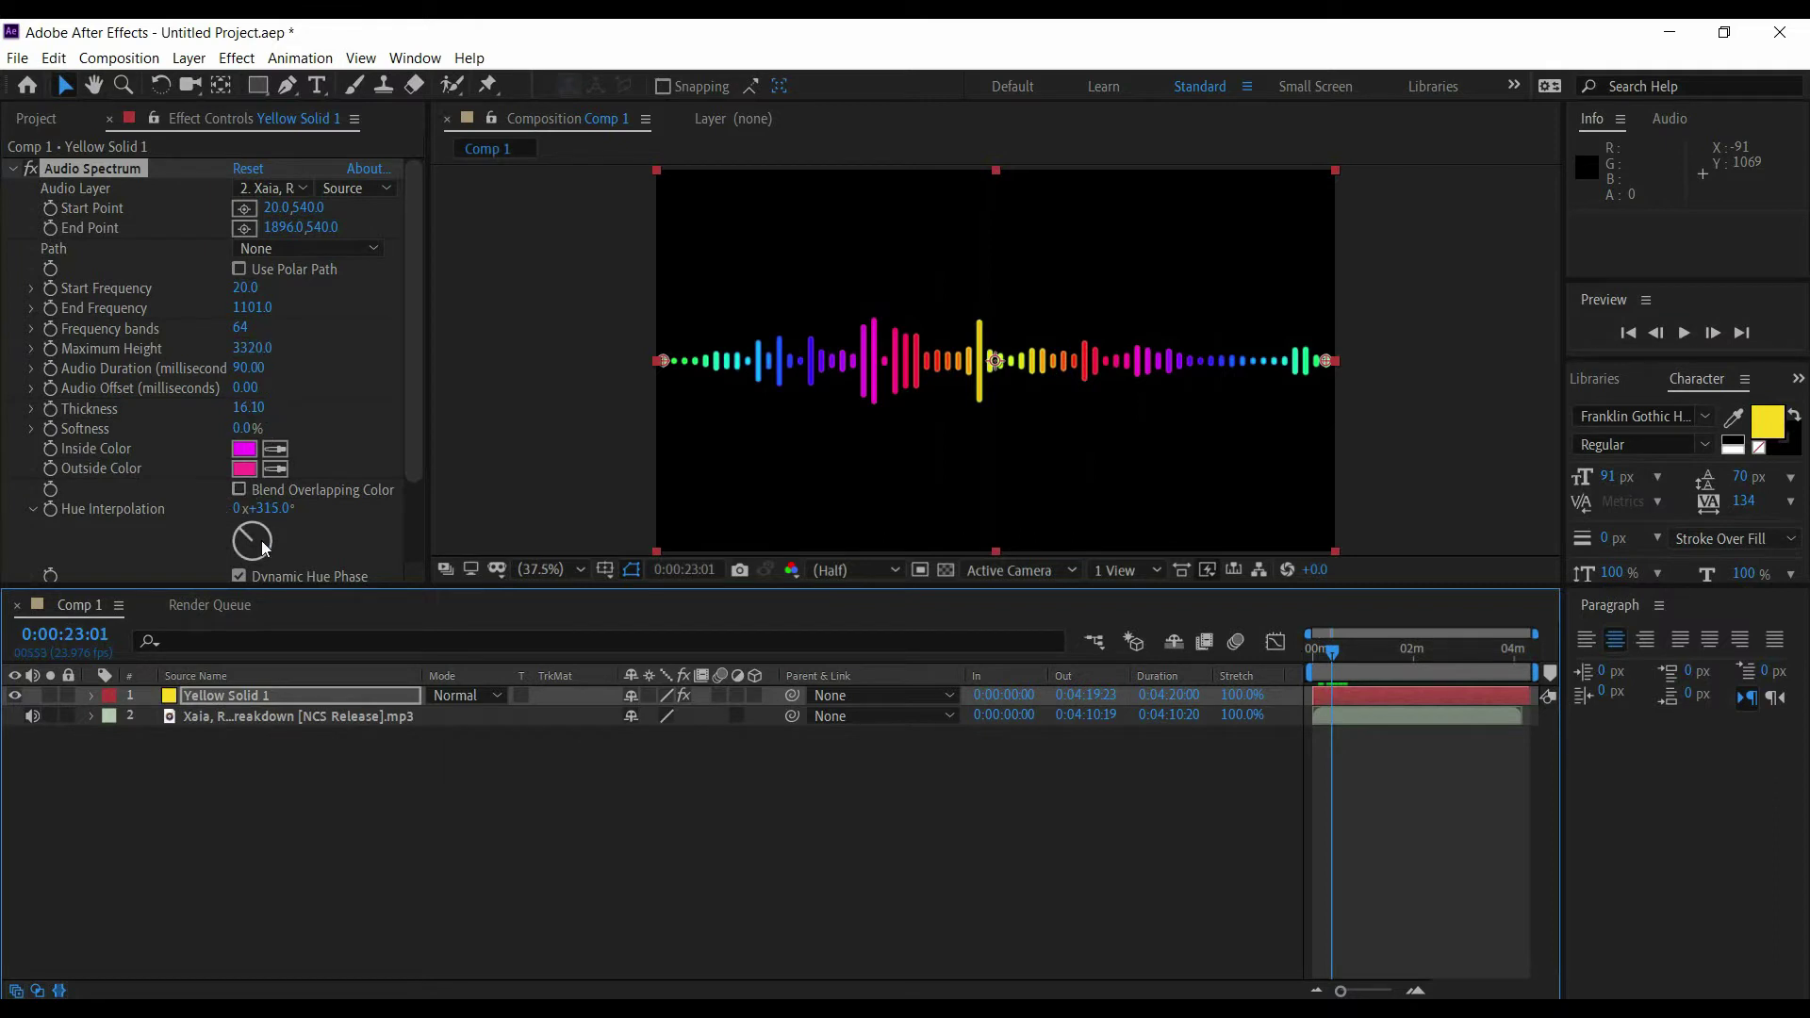
pyautogui.moveTo(416, 451); pyautogui.dragTo(411, 553)
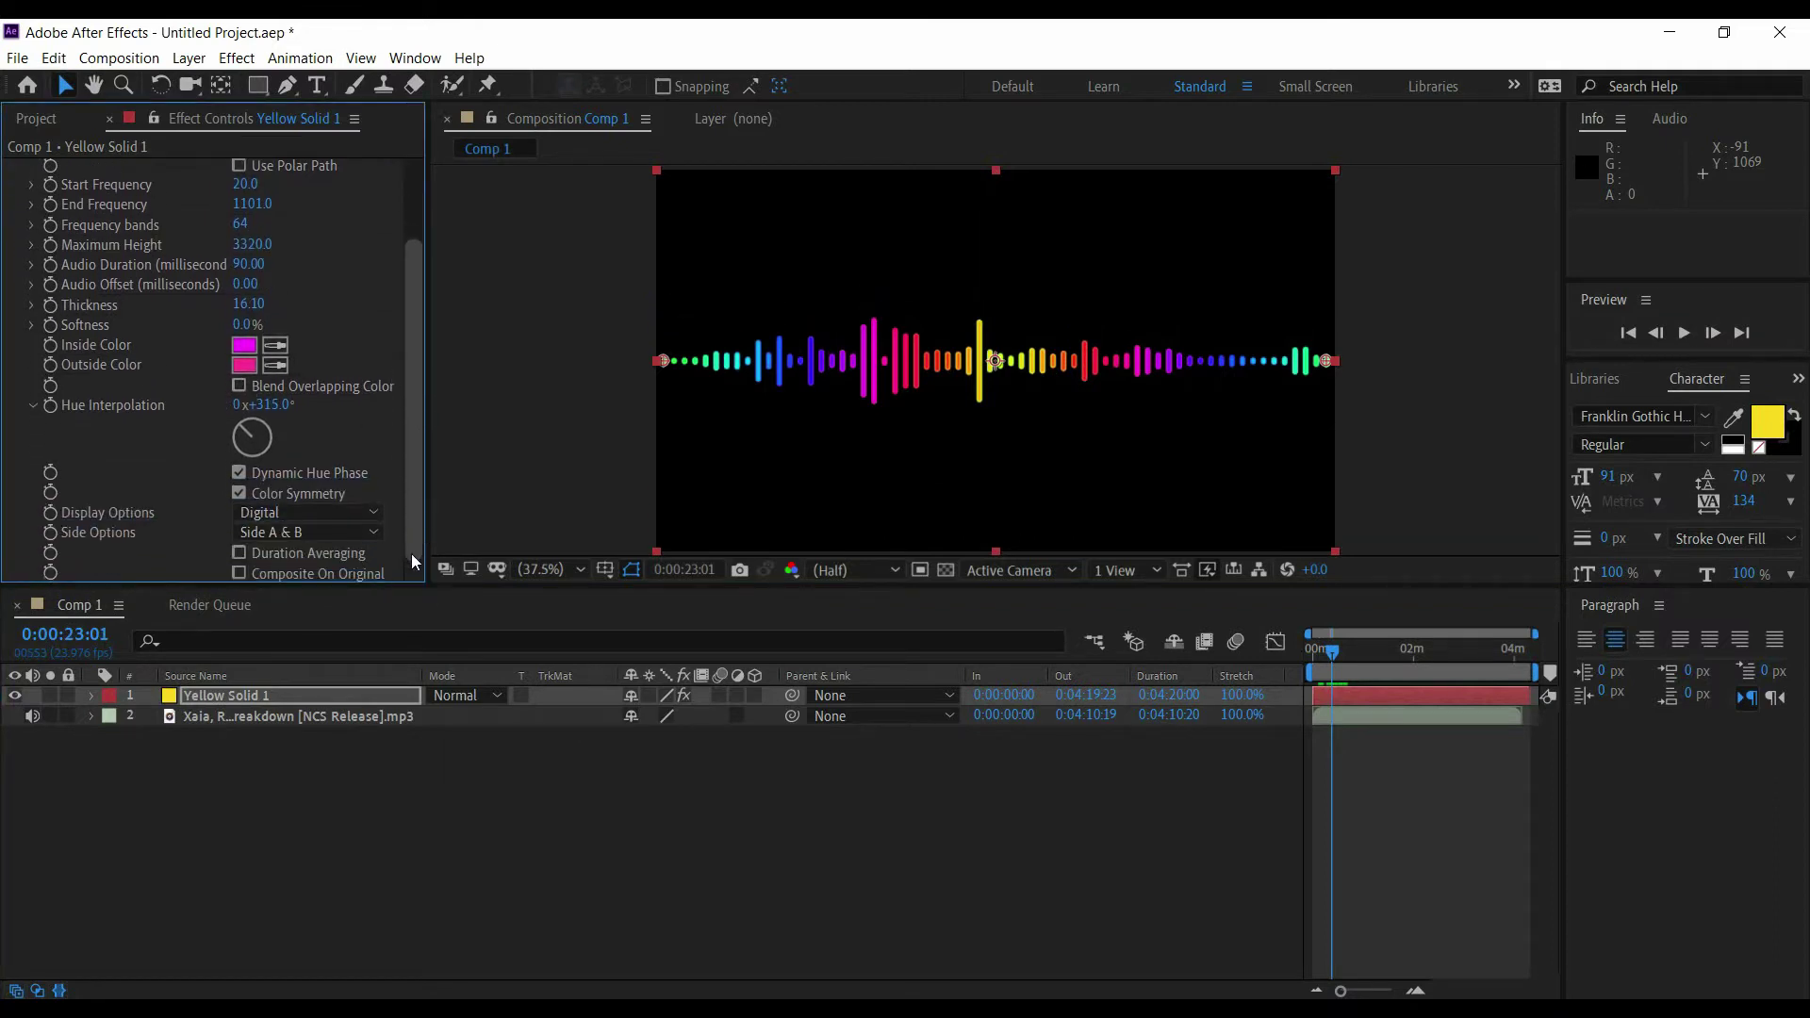
pyautogui.click(325, 528)
pyautogui.click(279, 553)
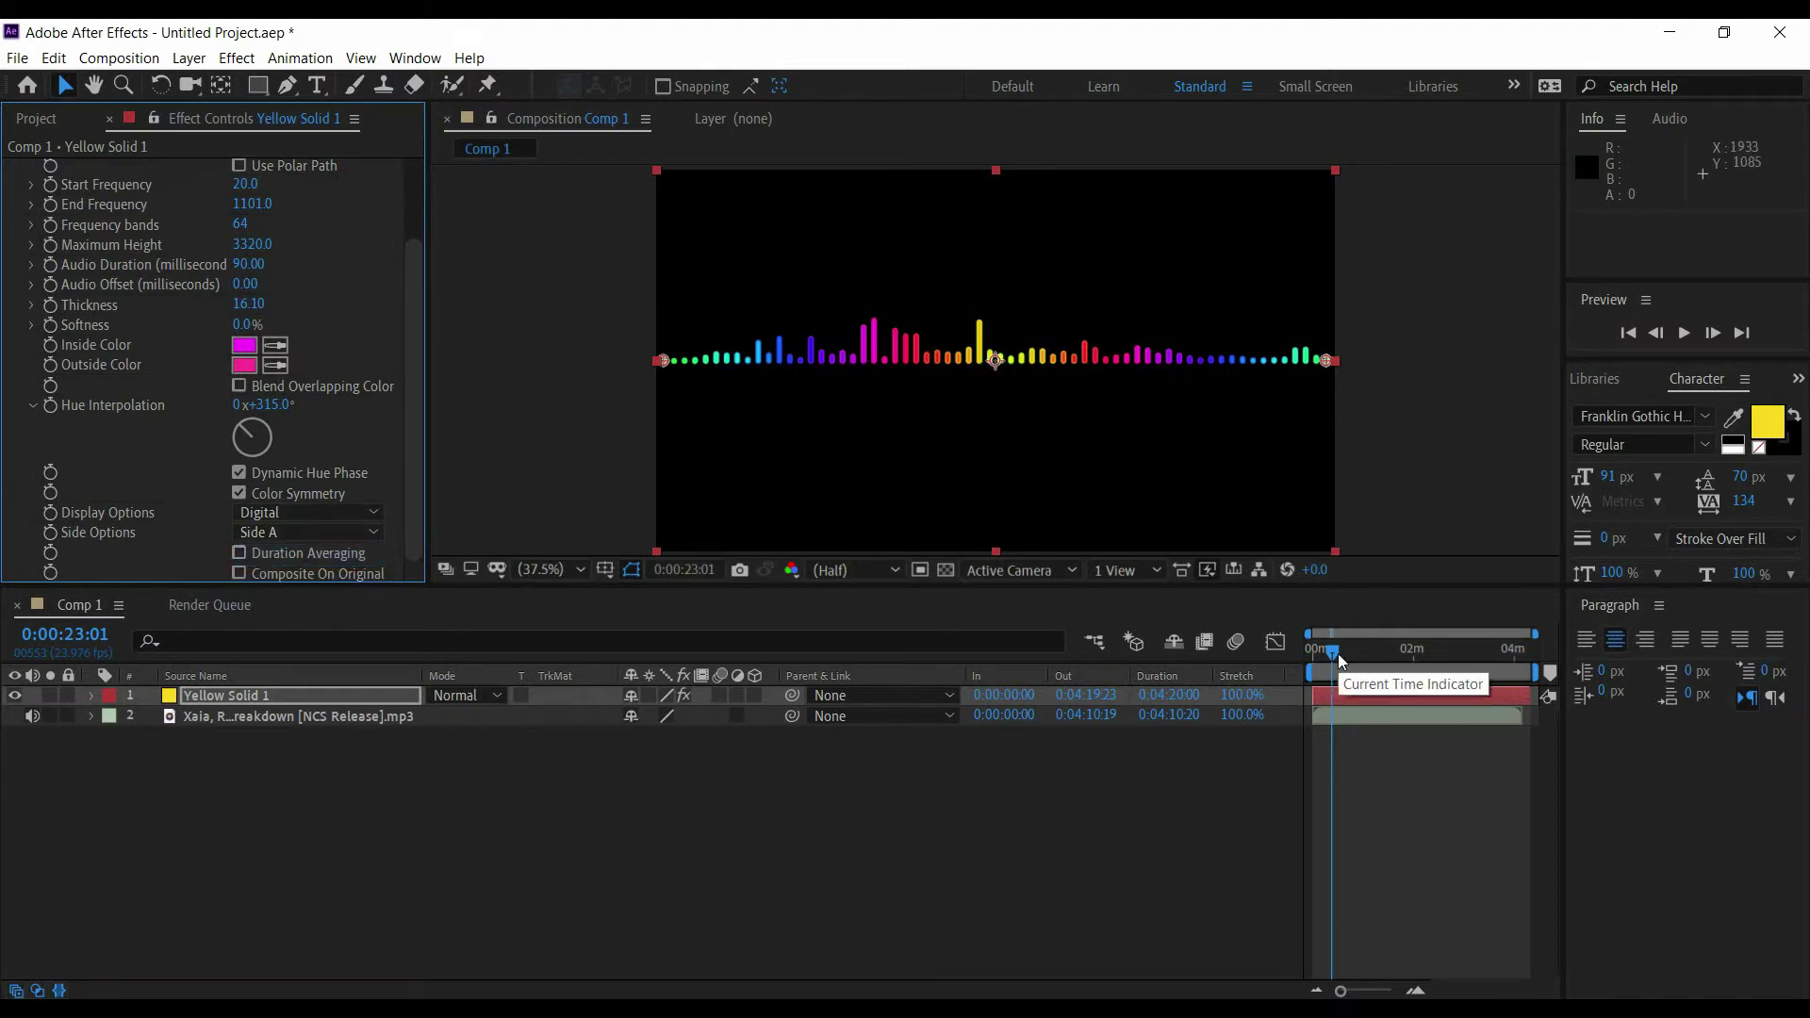
pyautogui.press('space')
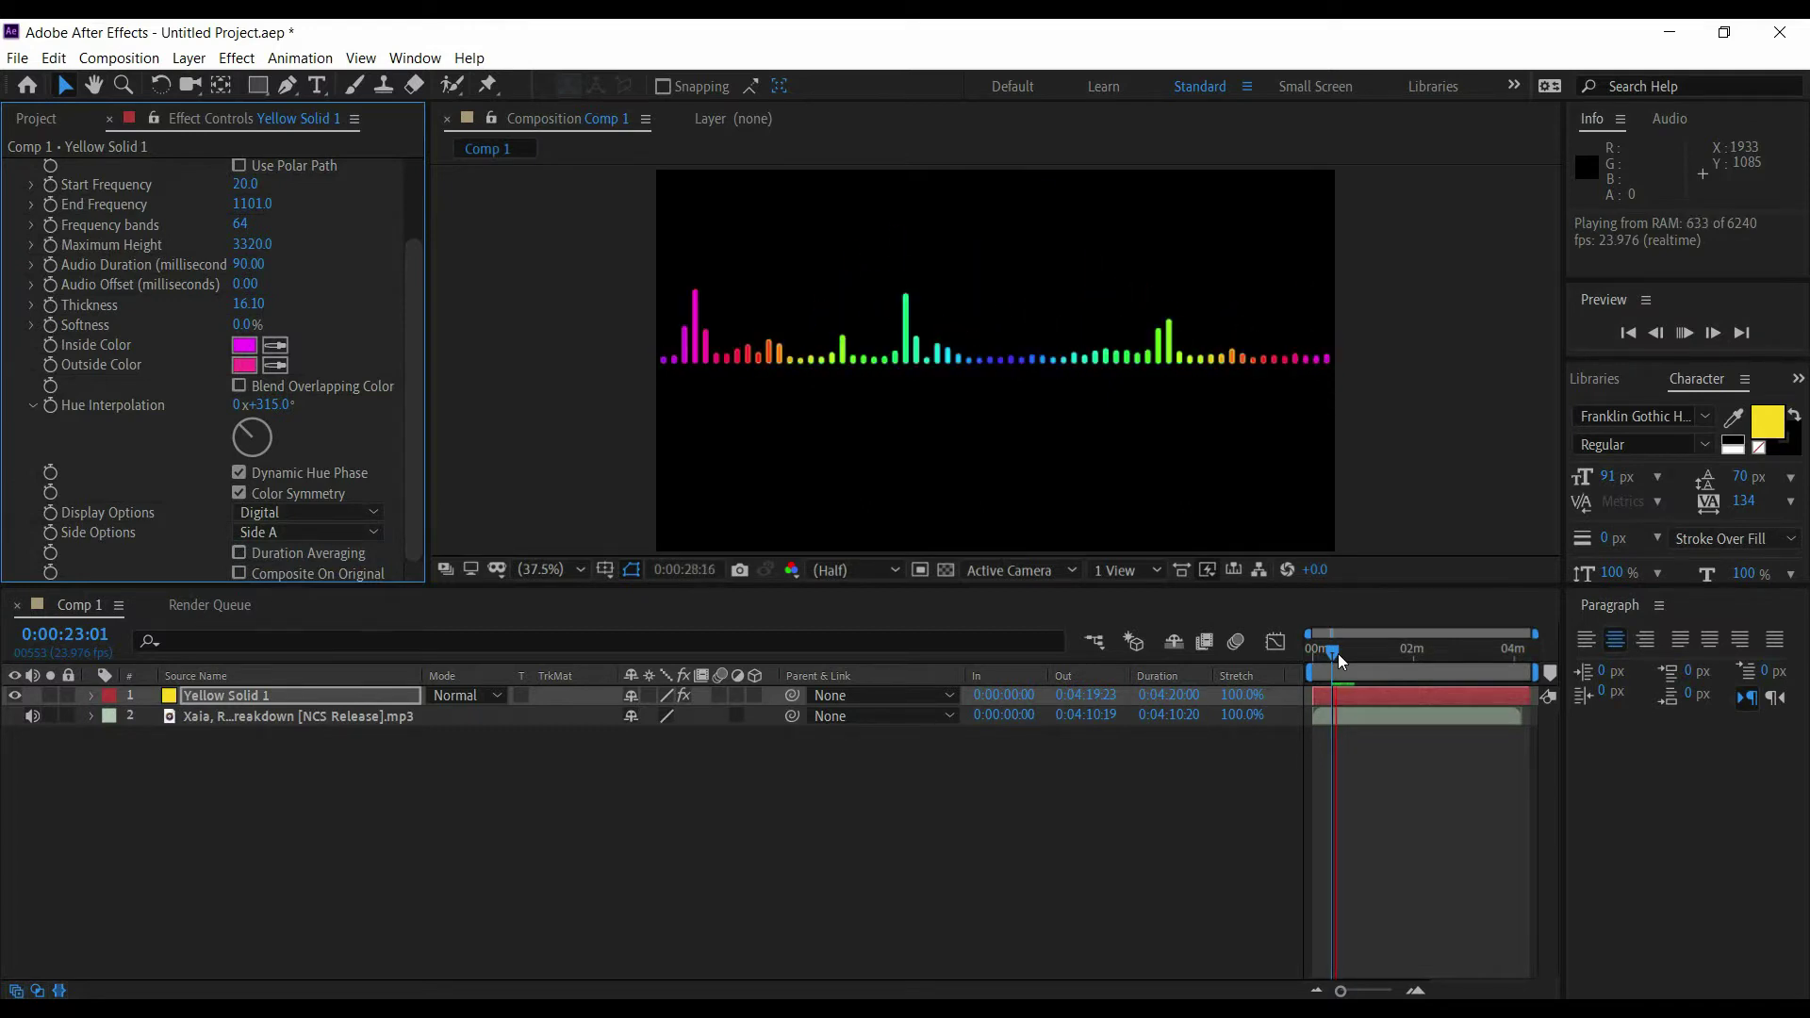
pyautogui.click(1338, 653)
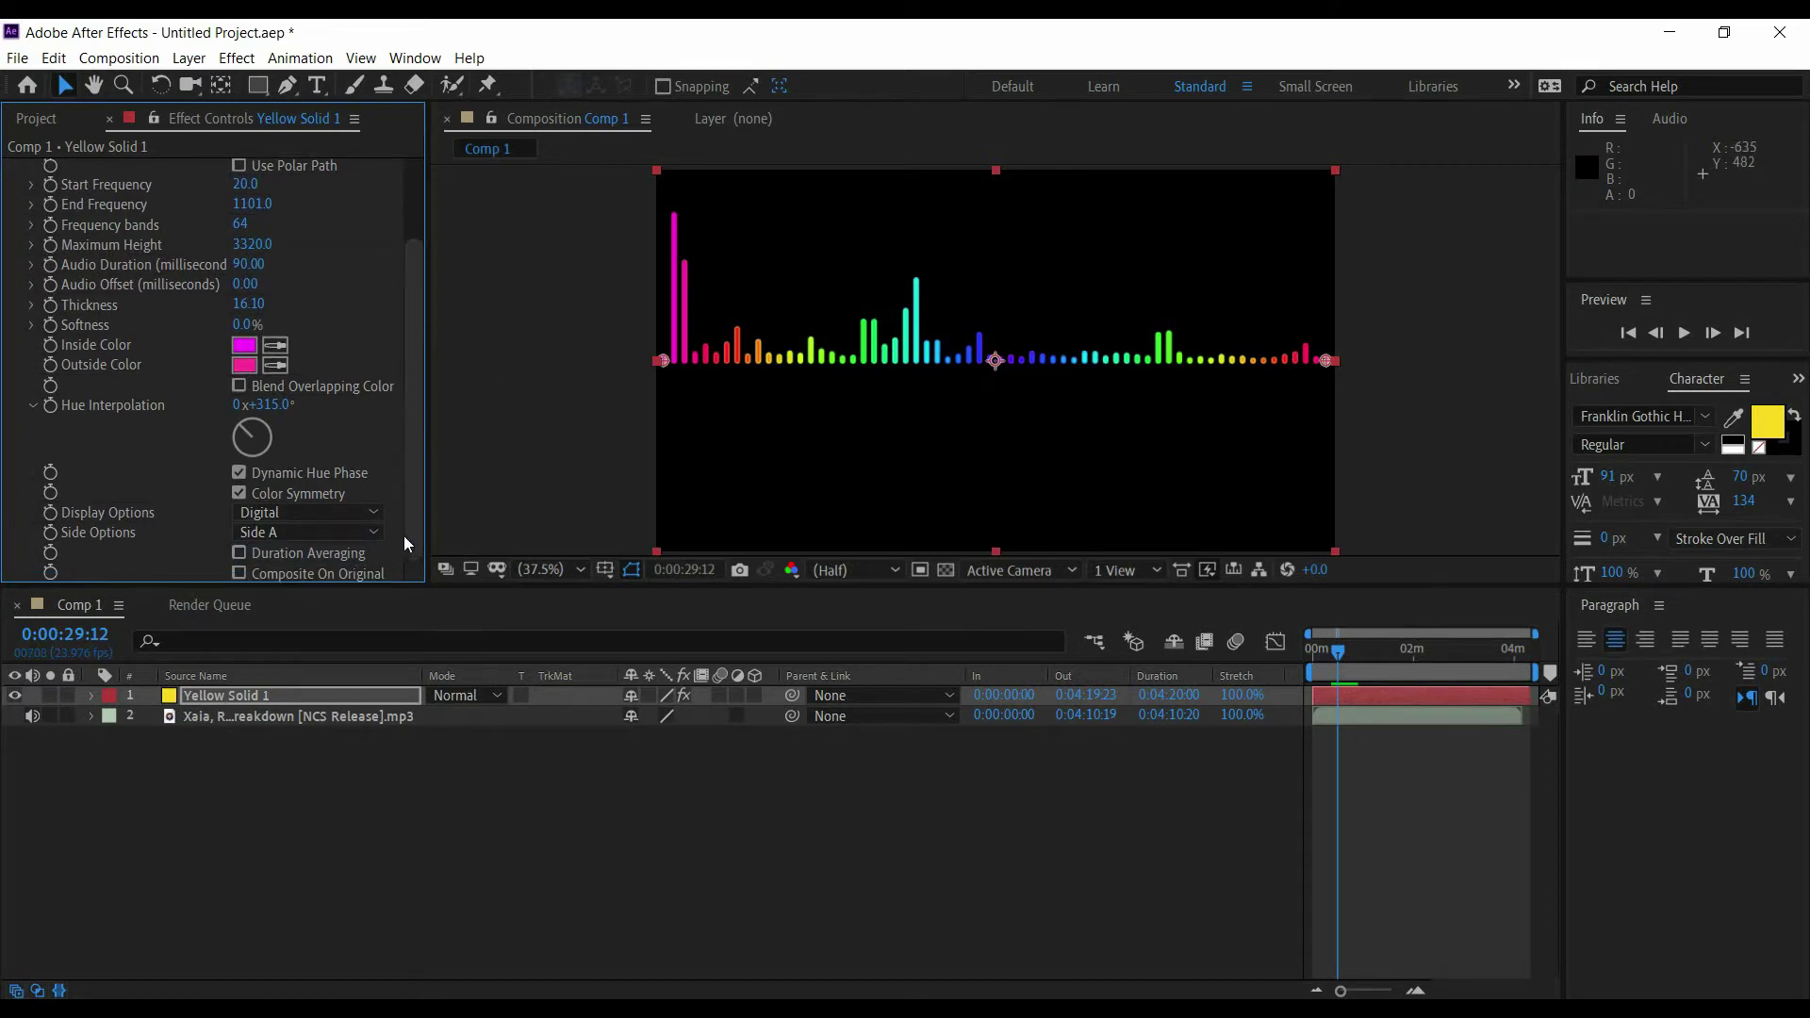
# - Move Yellow Solid 1 down to position 960, 885
pyautogui.click(305, 696)
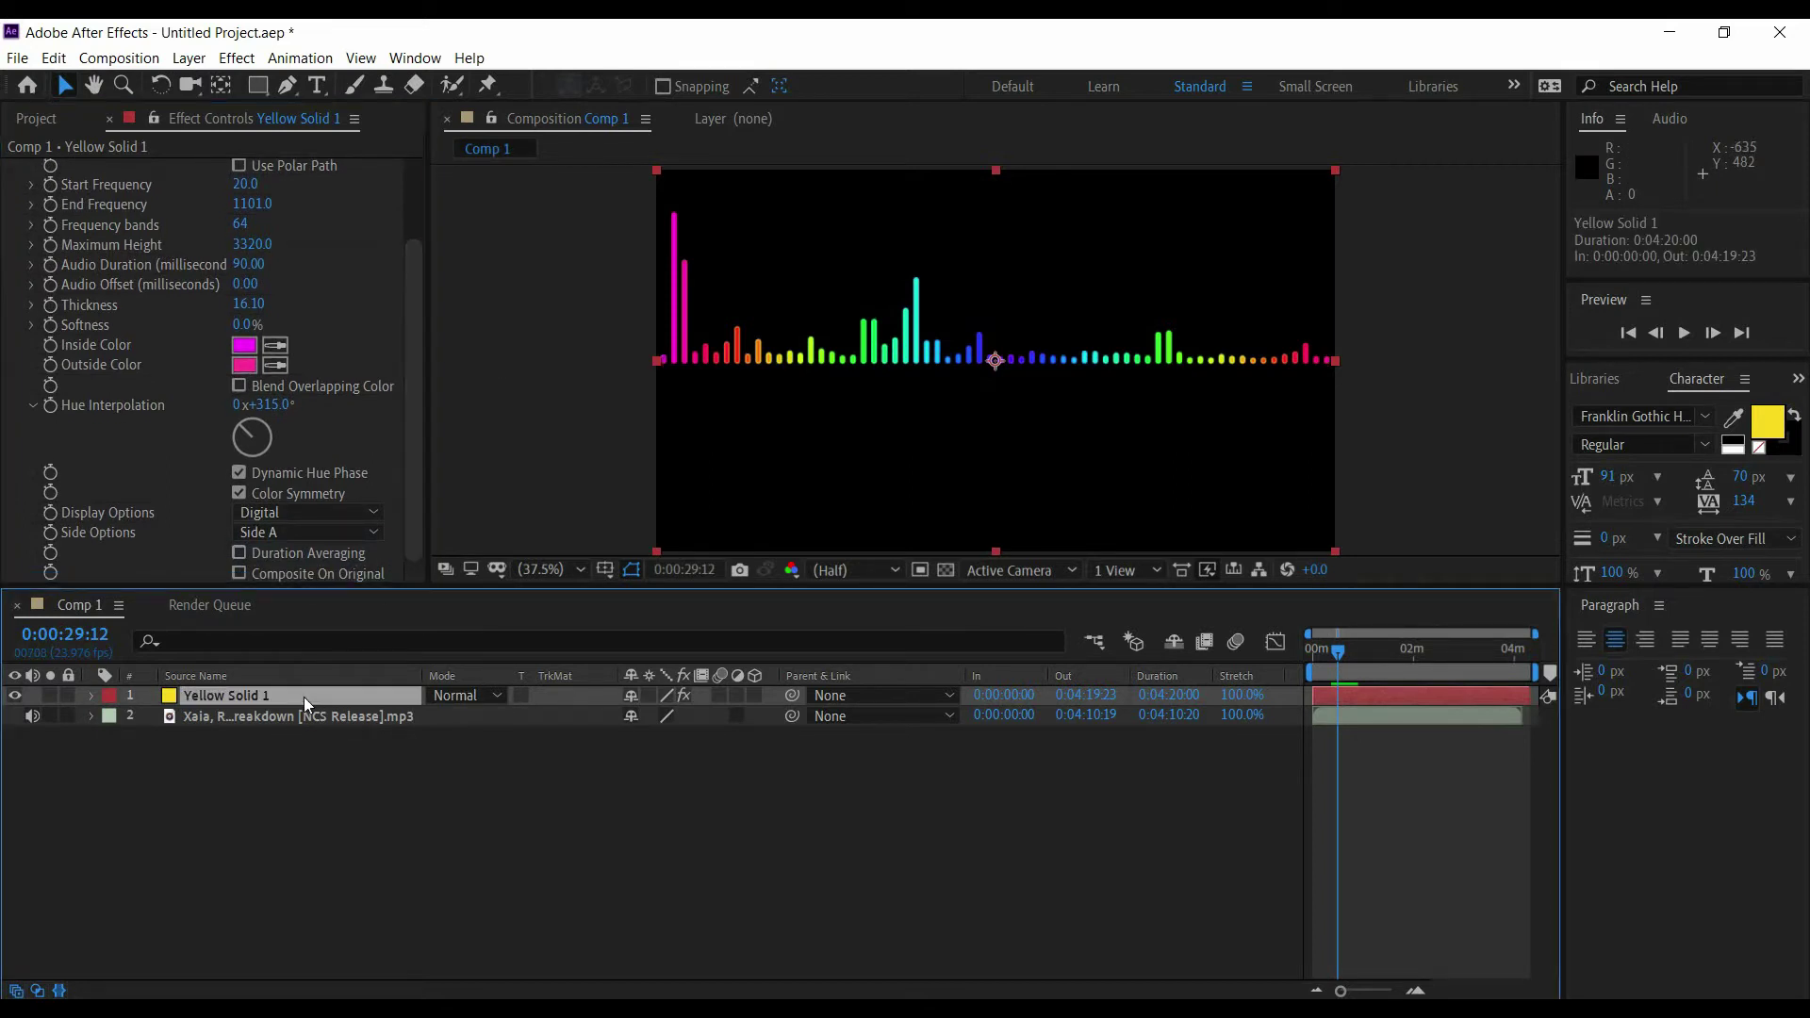
pyautogui.press('p')
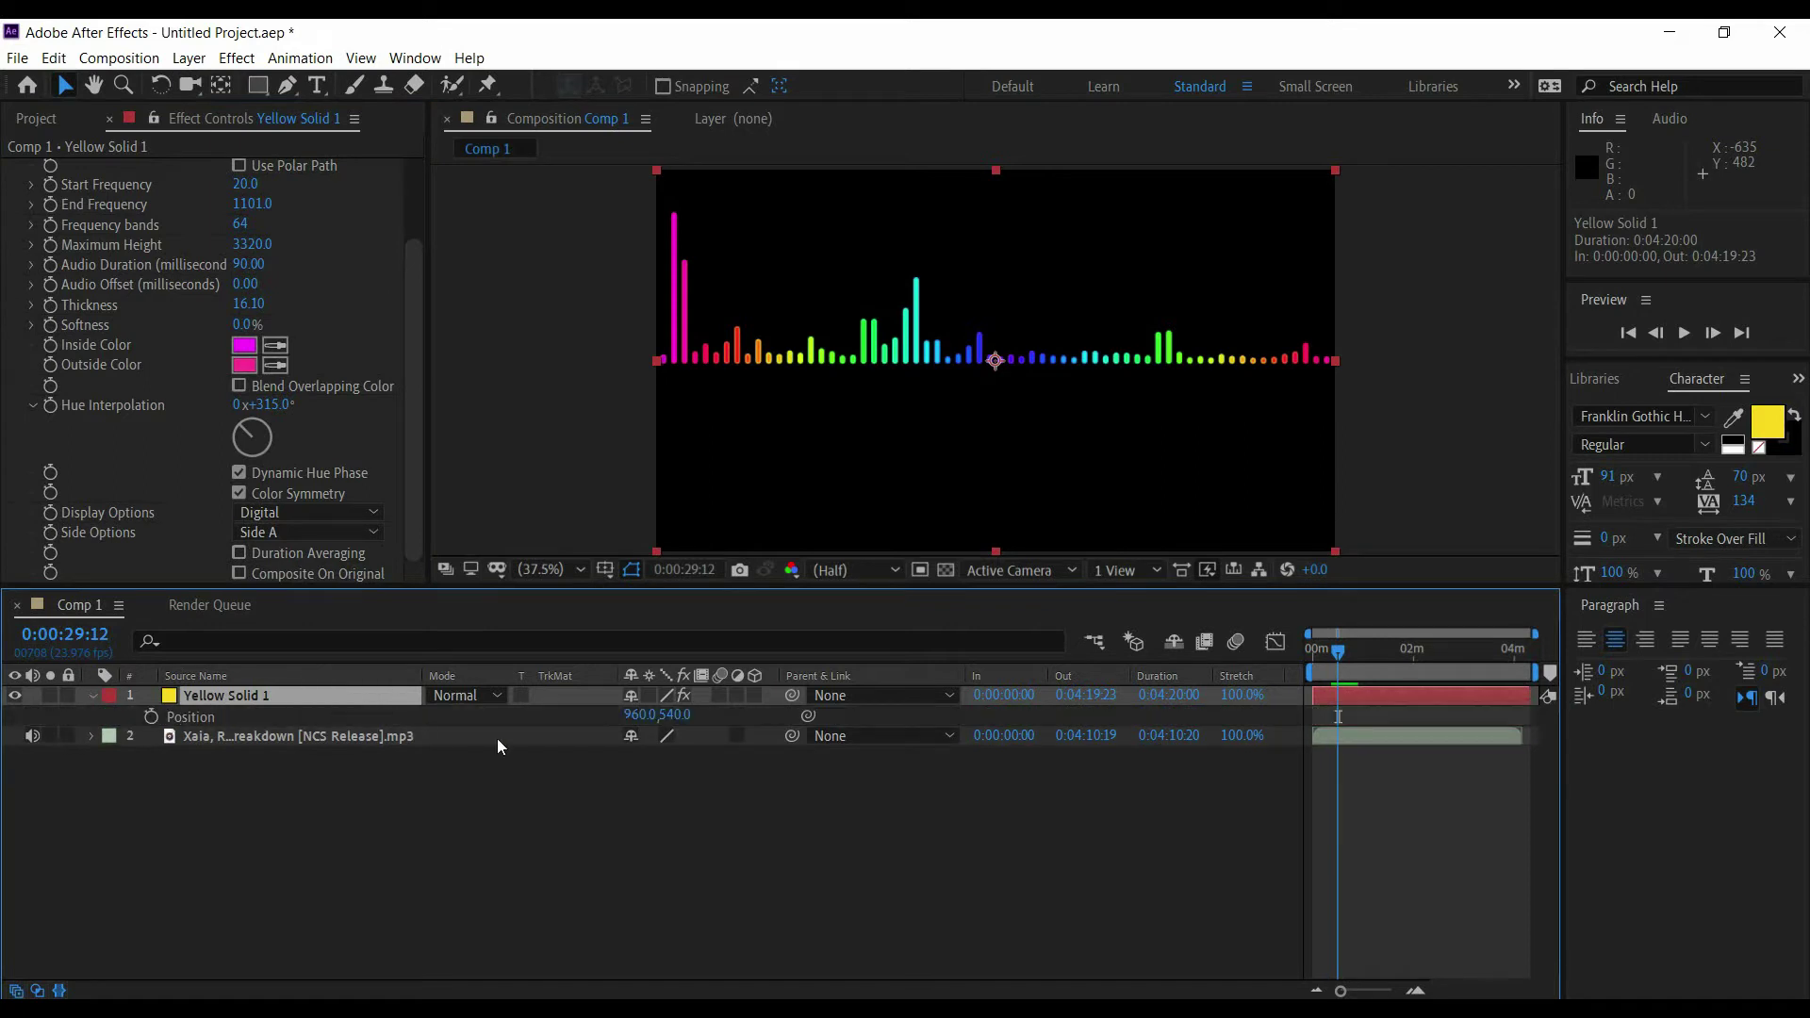
pyautogui.moveTo(676, 716); pyautogui.dragTo(1007, 794)
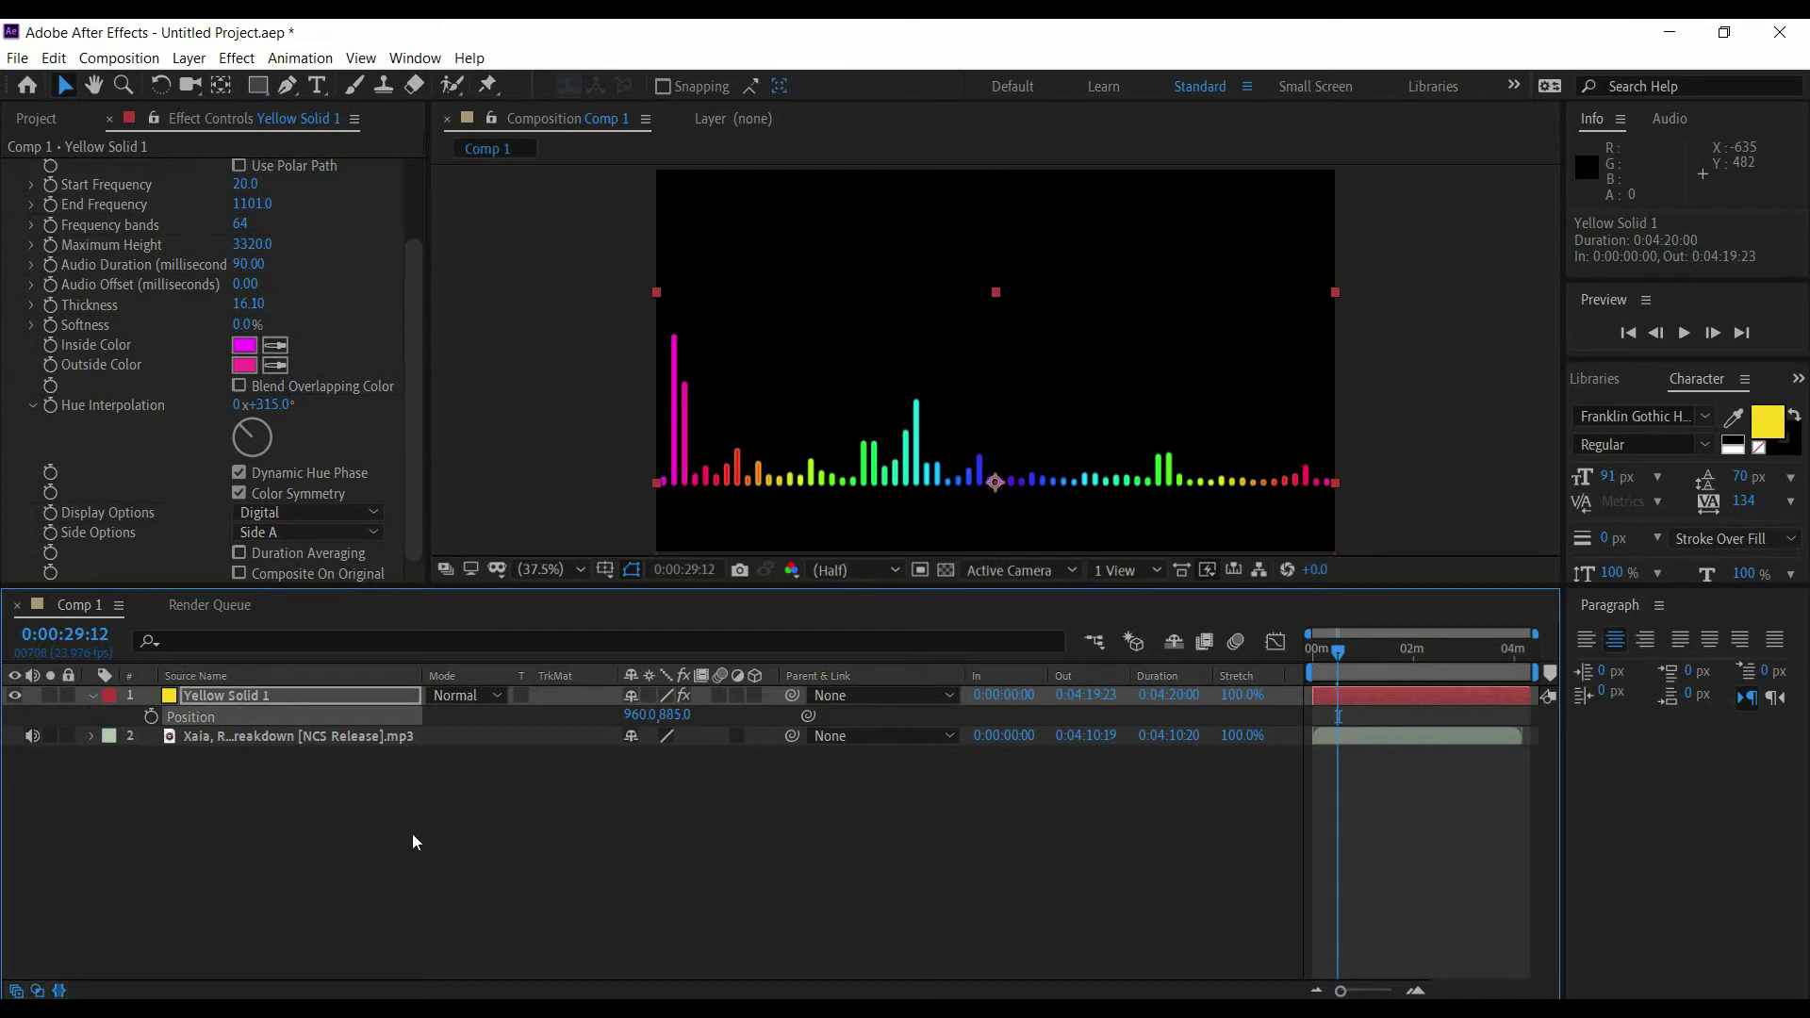
pyautogui.click(542, 941)
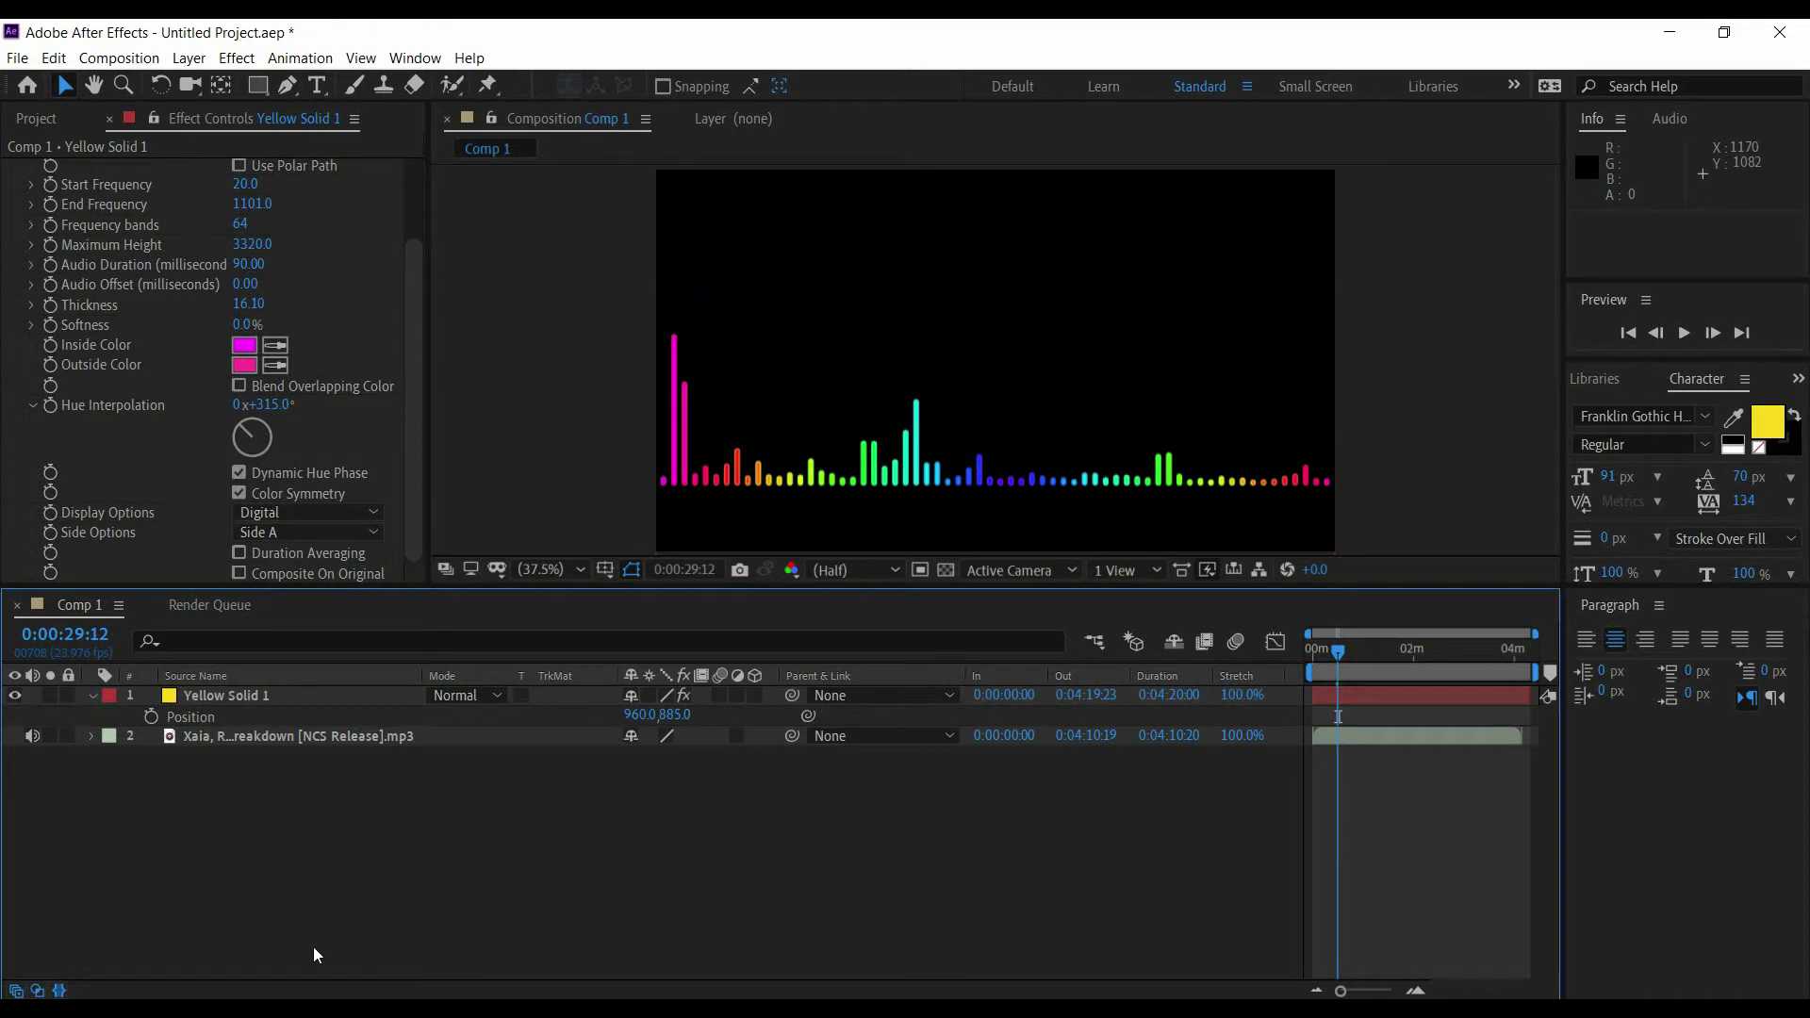
# - Drag the misty photo pexels-kasuma-437160.jpg from File Explorer into Comp 1's timeline
pyautogui.moveTo(252, 1007)
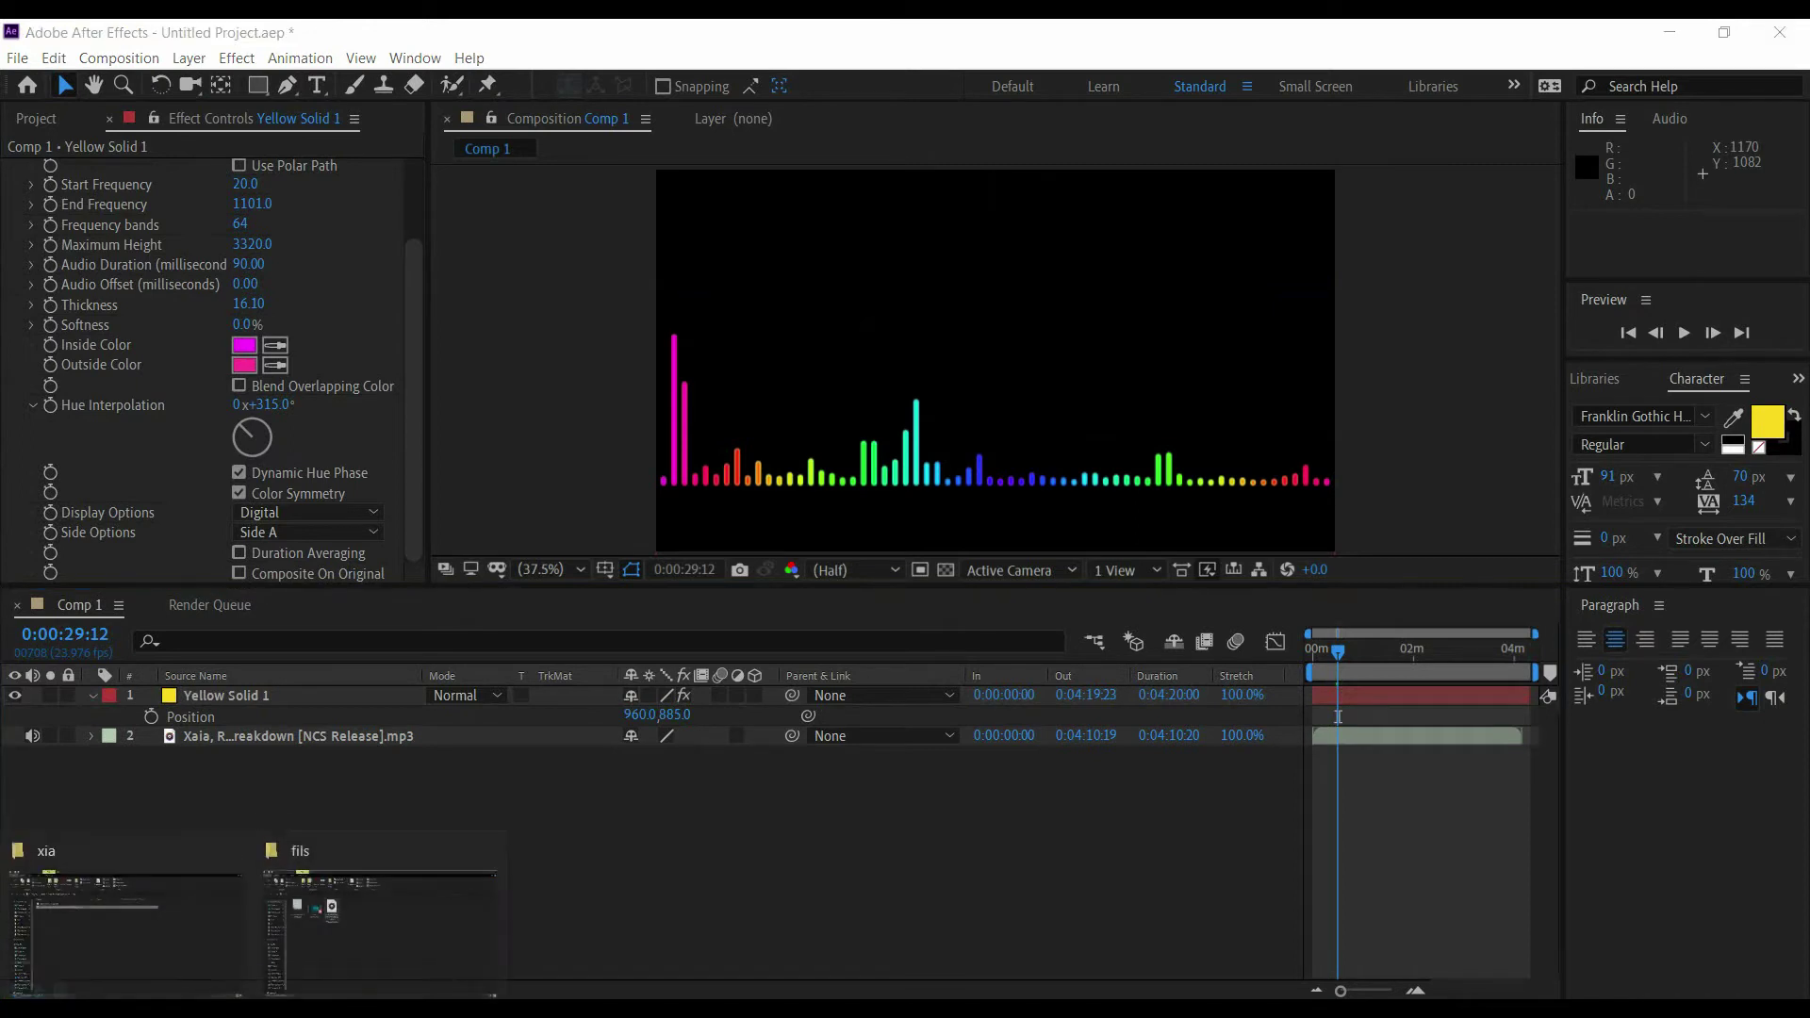
pyautogui.click(310, 962)
pyautogui.moveTo(273, 300); pyautogui.dragTo(496, 1005)
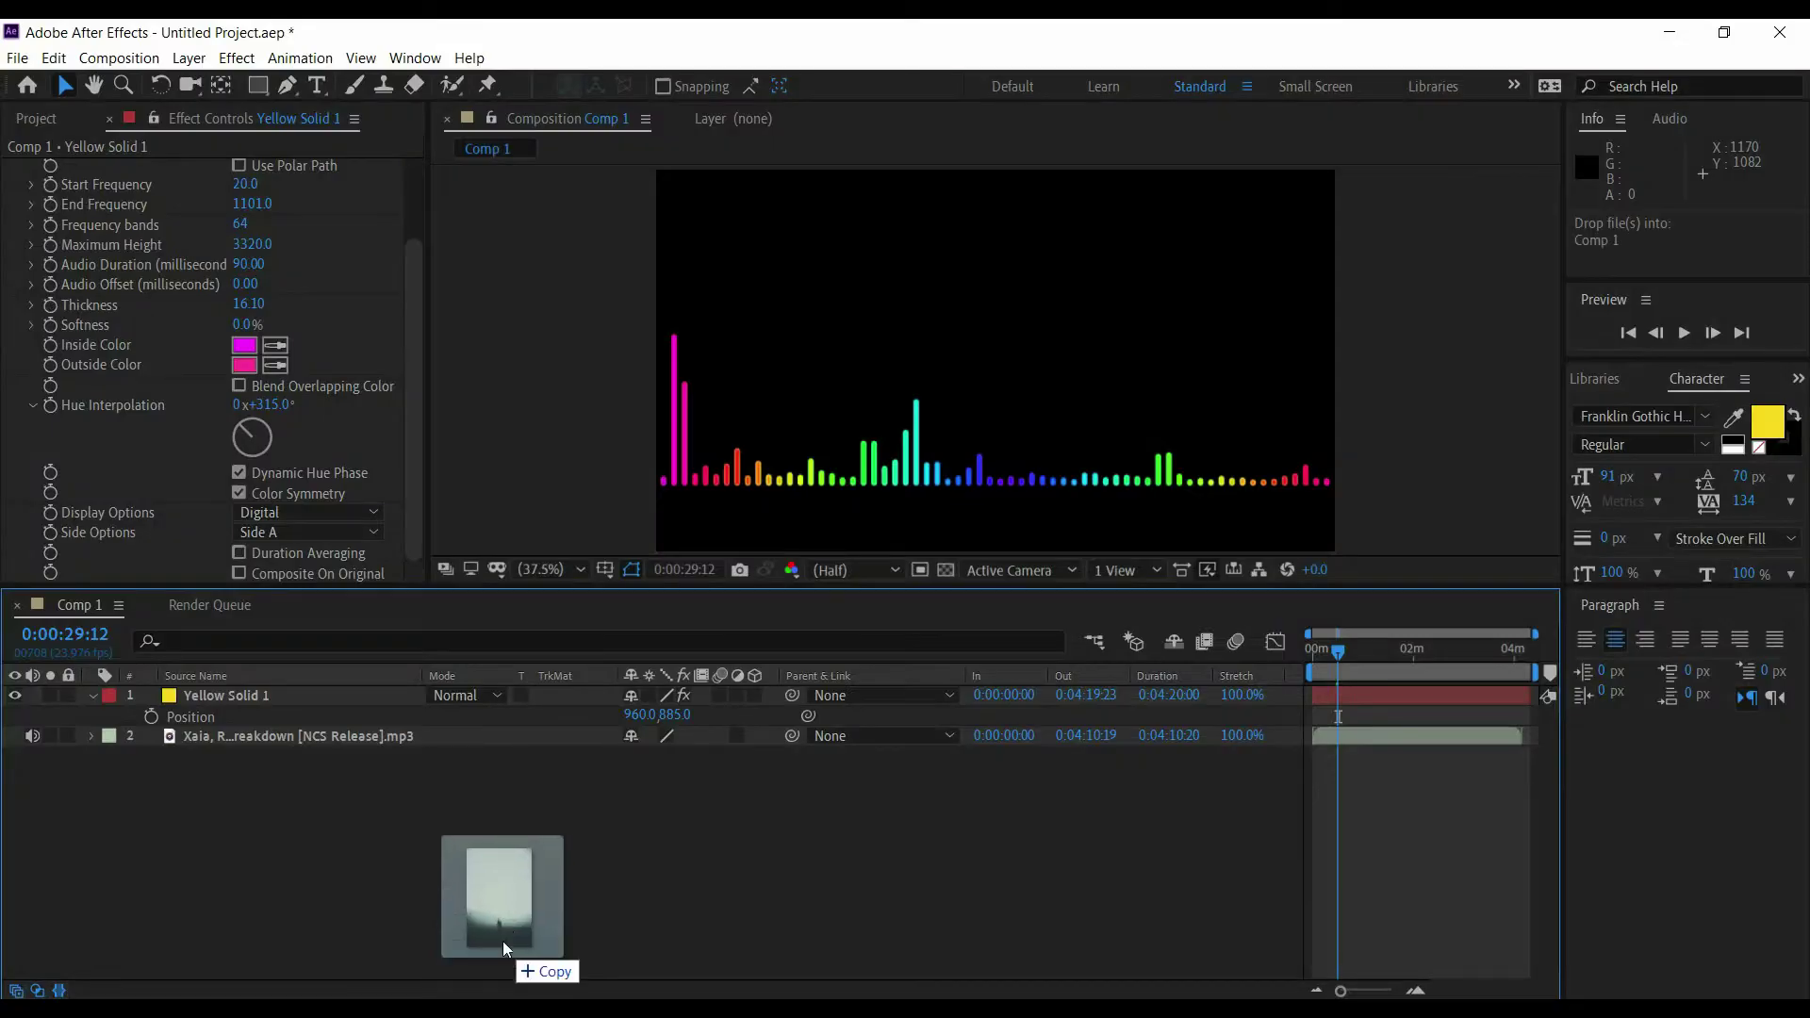
pyautogui.moveTo(496, 1000); pyautogui.dragTo(501, 931)
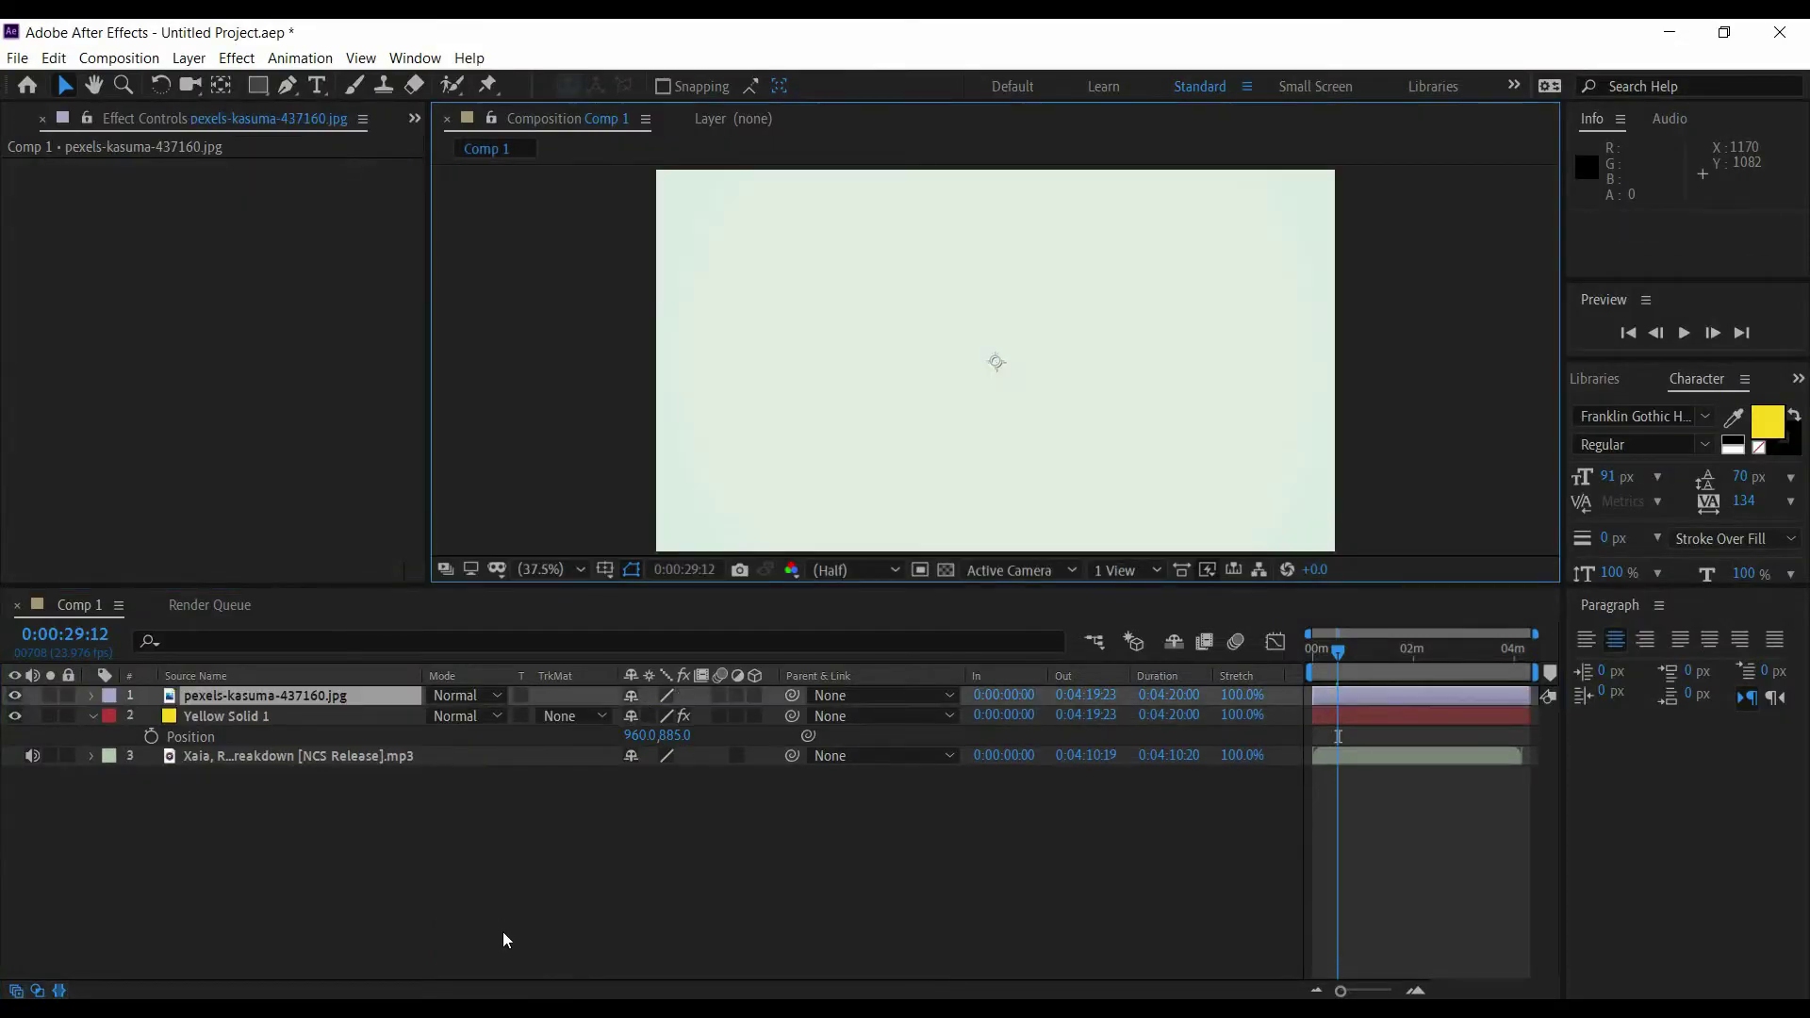
# - Scale the photo to 54% and slide it upward in the frame
pyautogui.press('s')
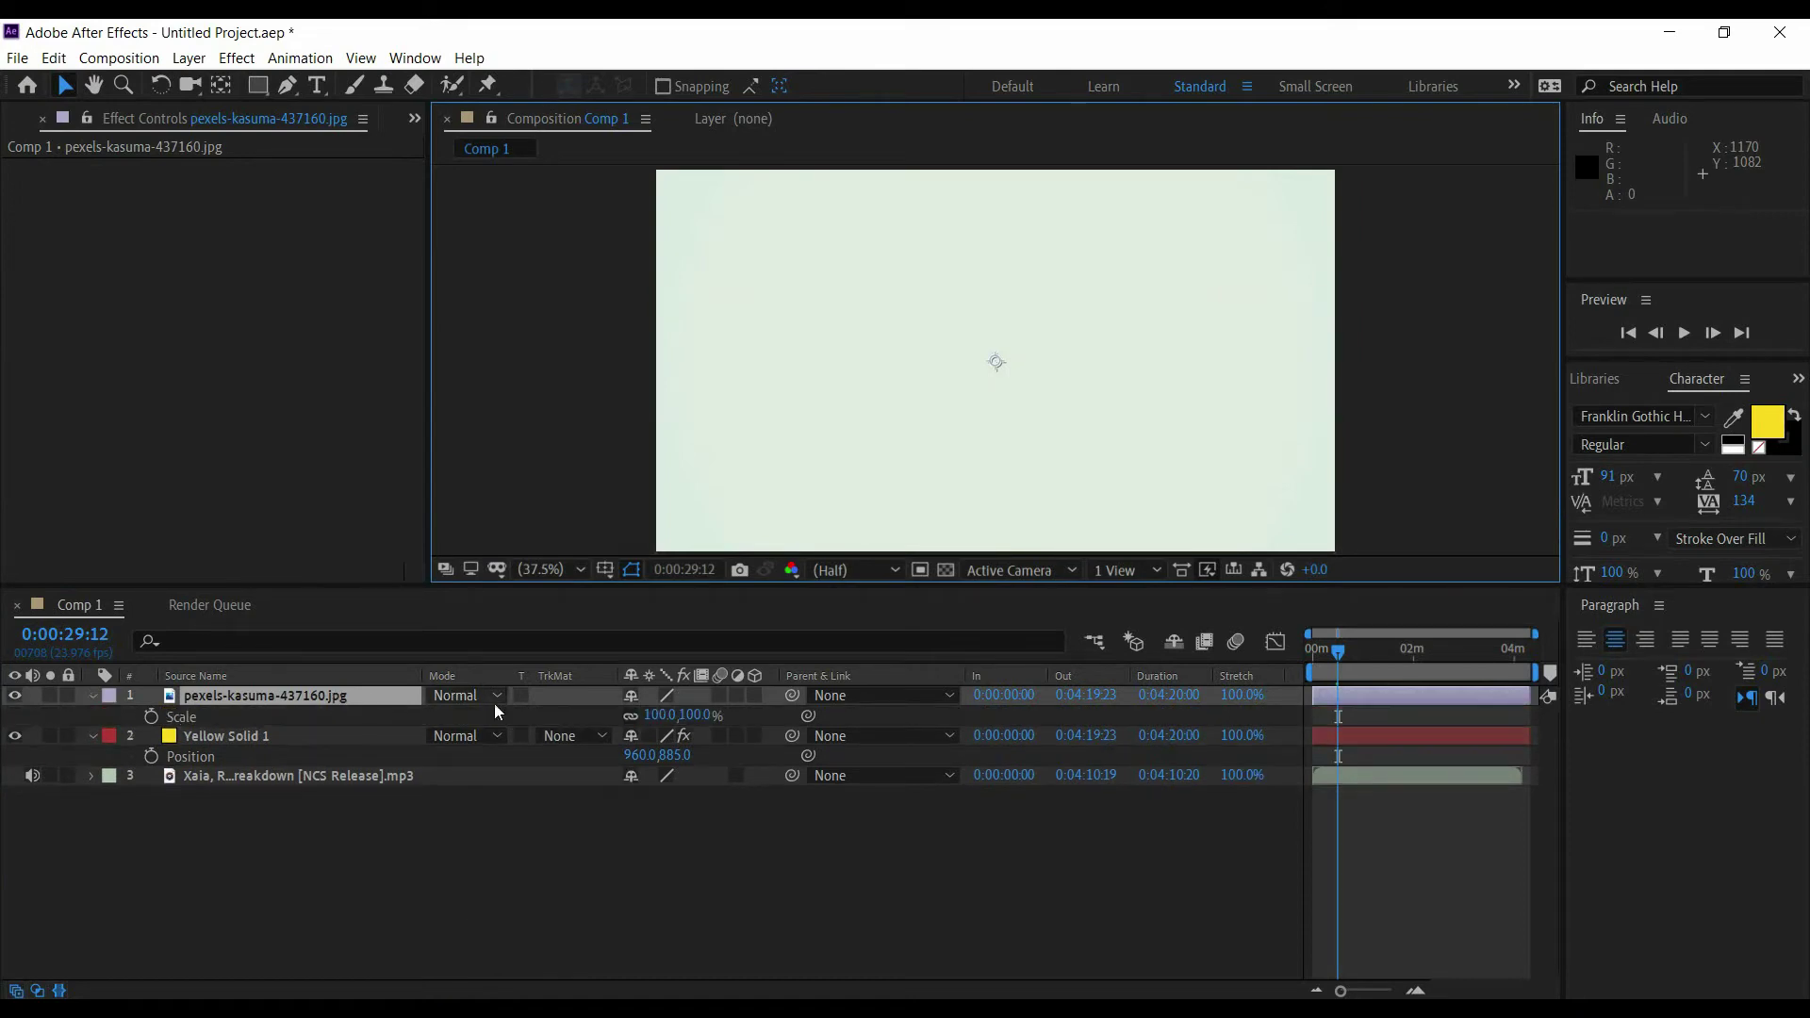
pyautogui.moveTo(695, 714); pyautogui.dragTo(646, 718)
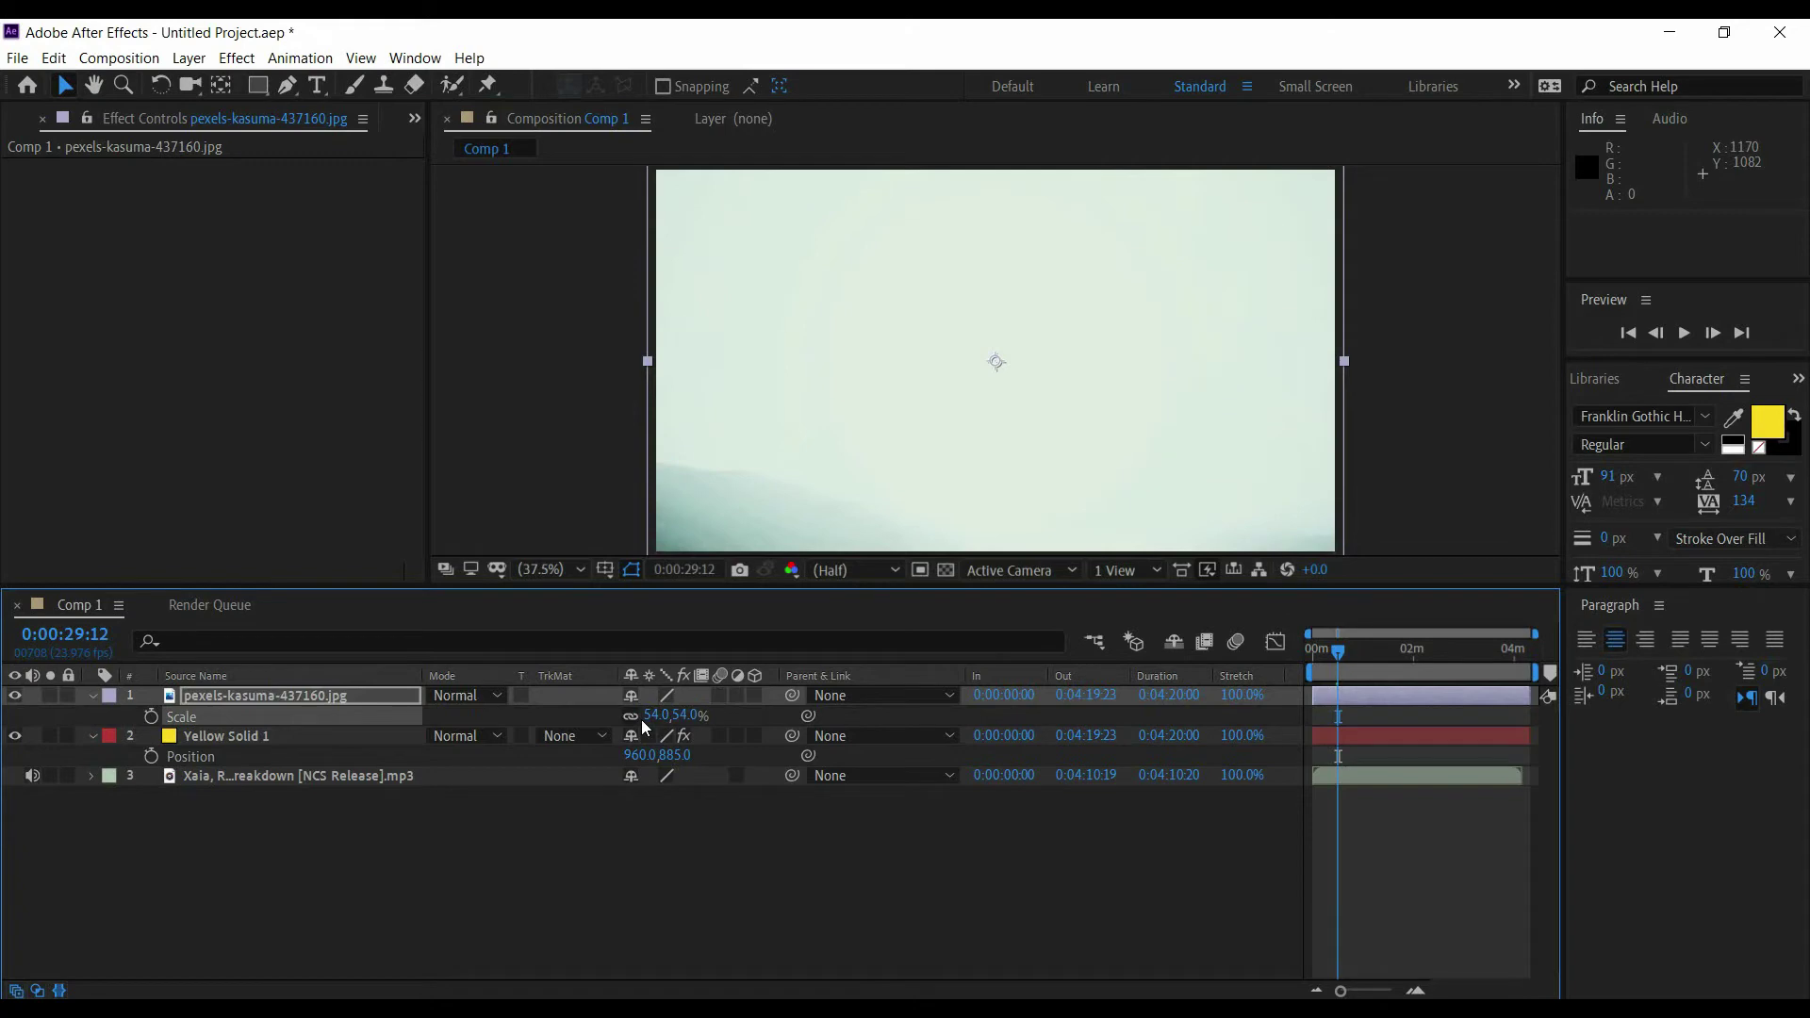
pyautogui.press('p')
pyautogui.moveTo(676, 715)
pyautogui.mouseDown()
pyautogui.moveTo(47, 701)
pyautogui.moveTo(5, 670)
pyautogui.mouseUp()
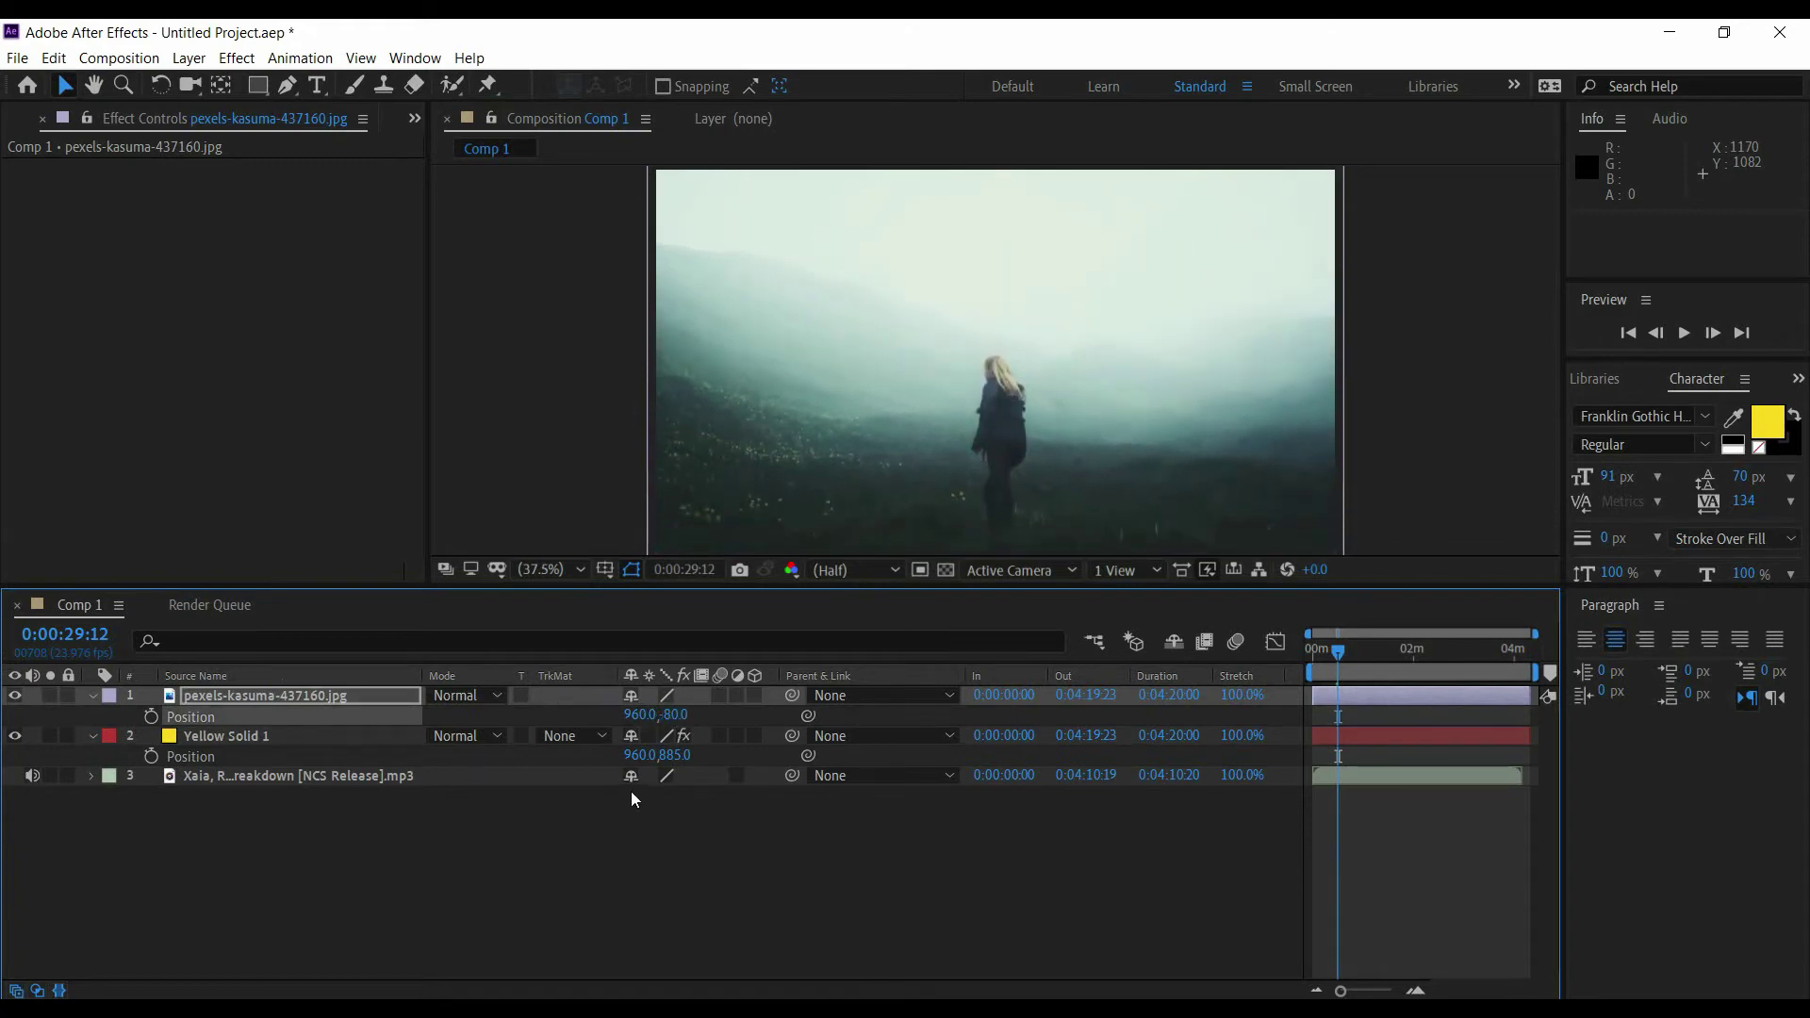
pyautogui.moveTo(674, 715); pyautogui.dragTo(308, 705)
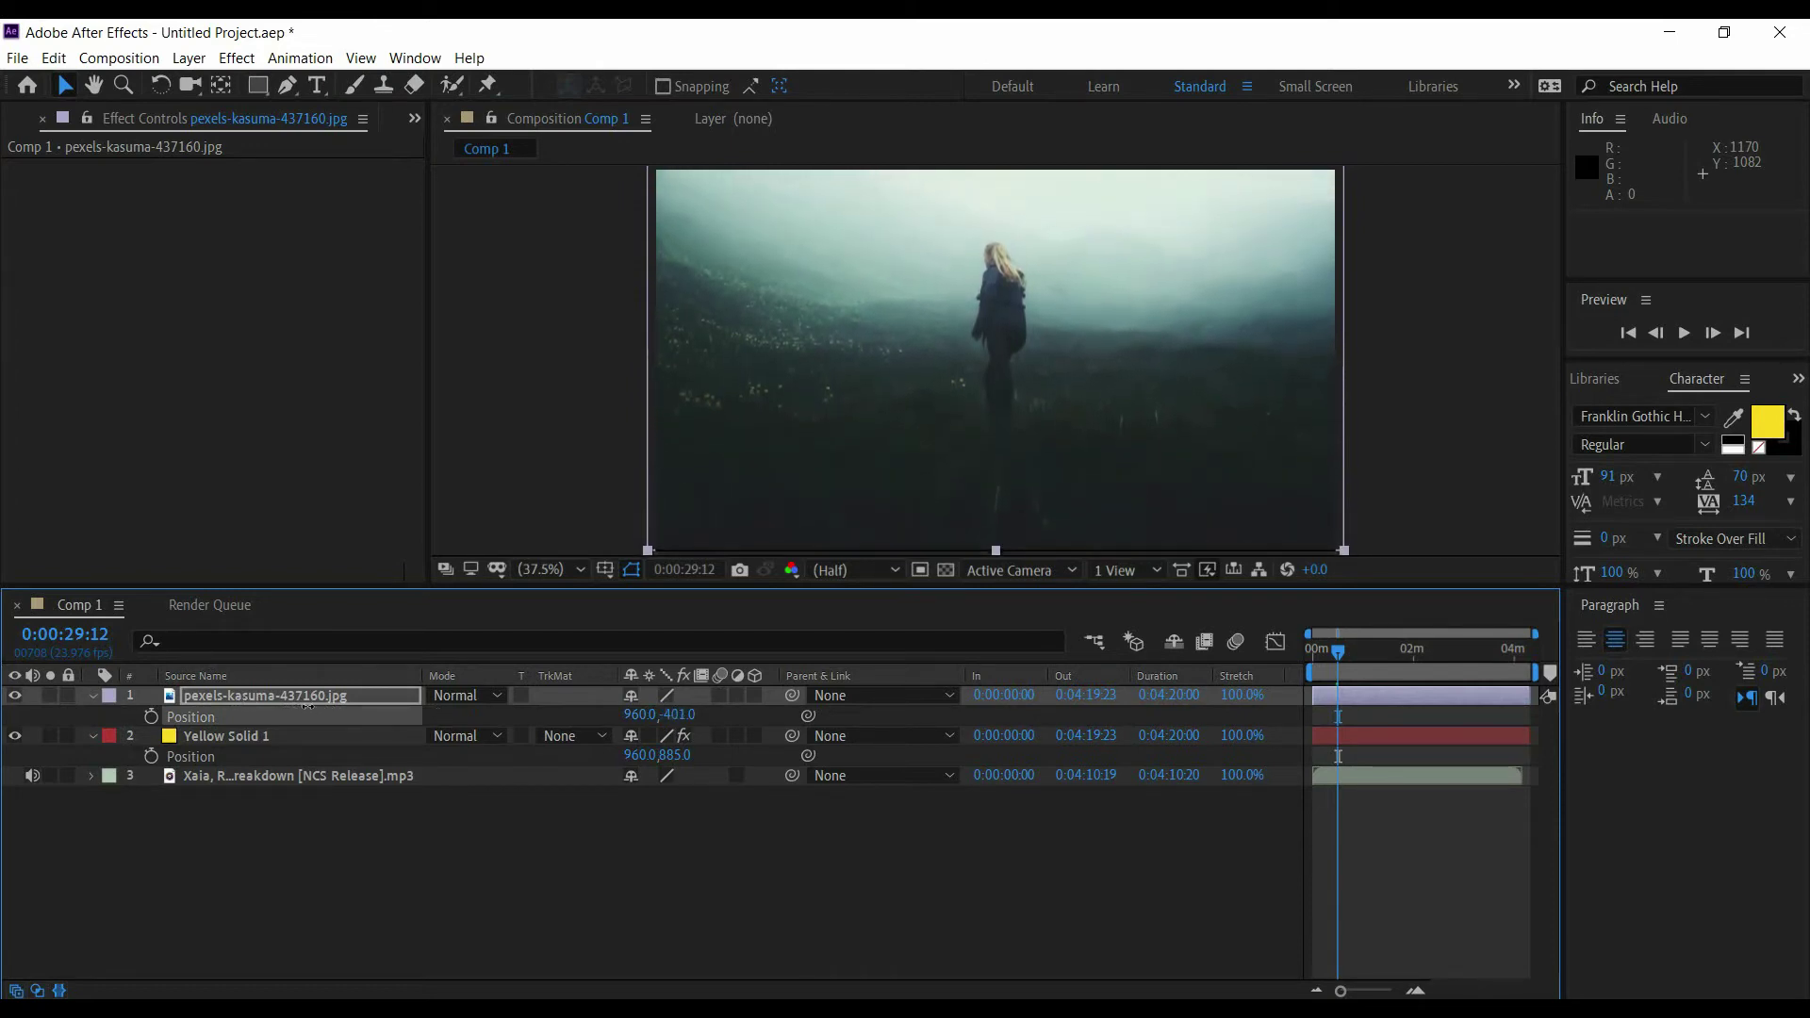
# - Put the photo at 960, 397 beneath the spectrum layer and preview the result
pyautogui.moveTo(307, 705)
pyautogui.mouseDown()
pyautogui.moveTo(357, 738)
pyautogui.moveTo(279, 795)
pyautogui.mouseUp()
pyautogui.click(469, 892)
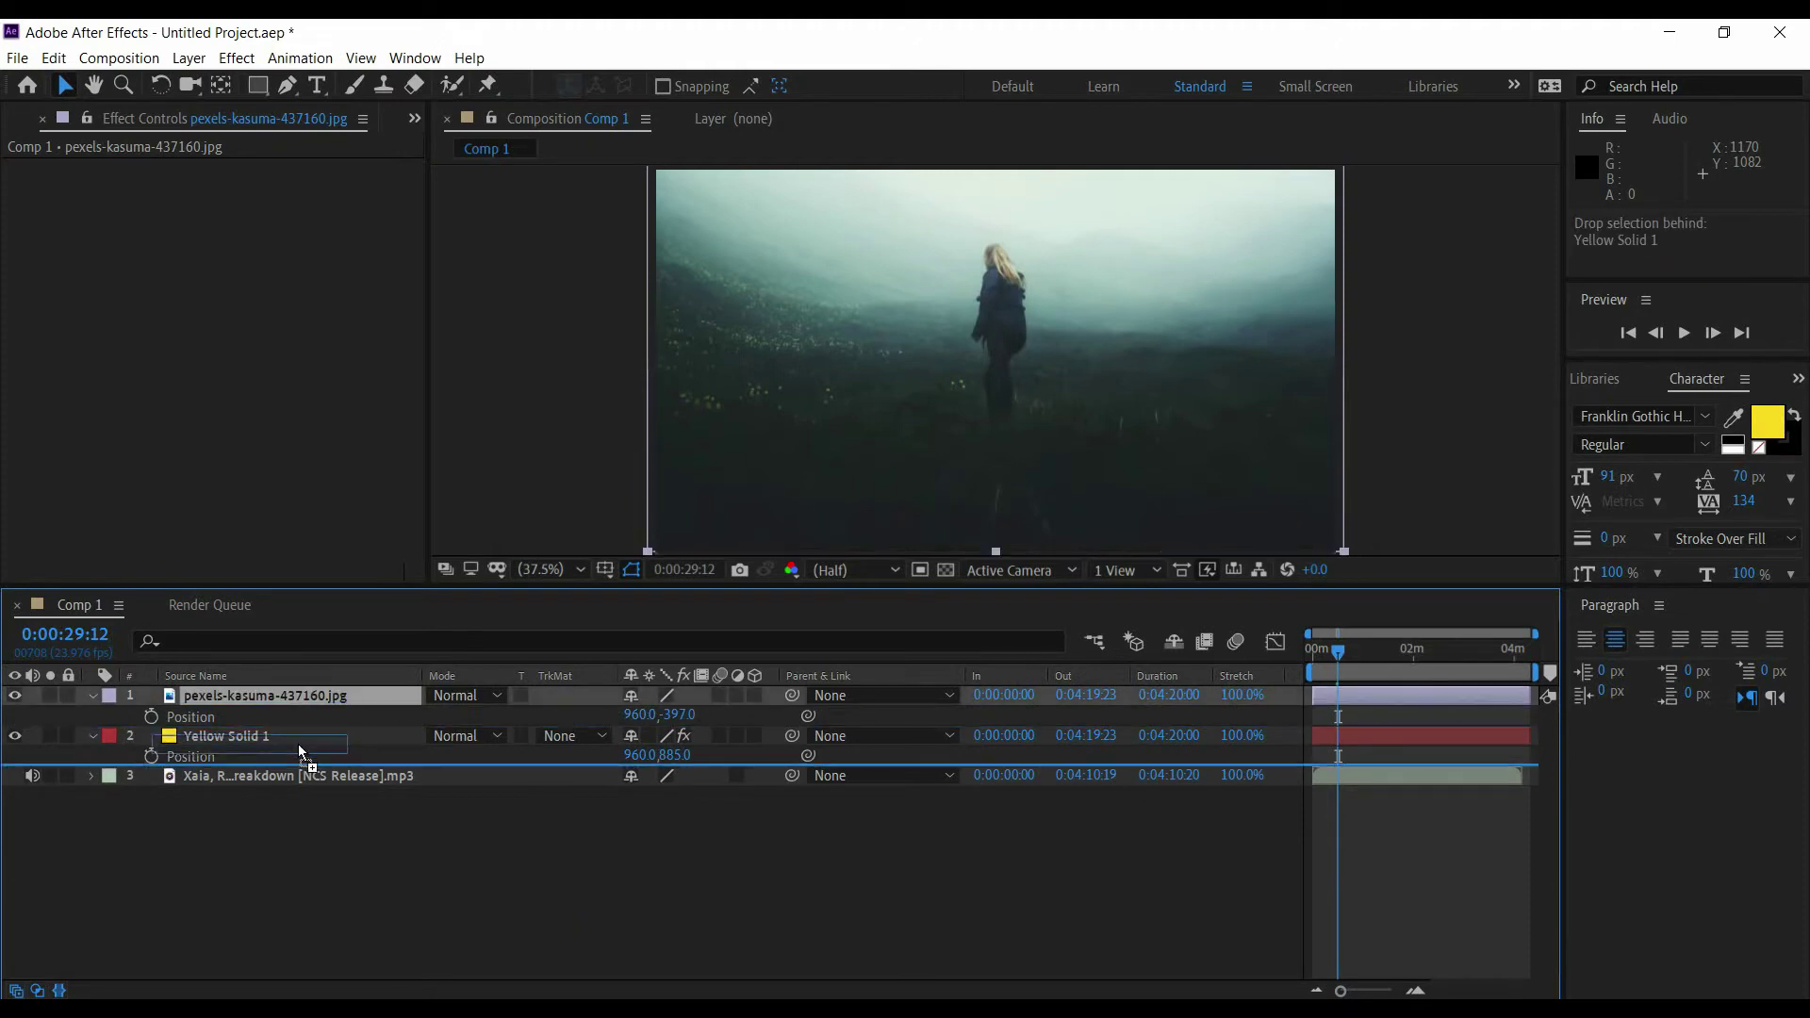
pyautogui.click(660, 910)
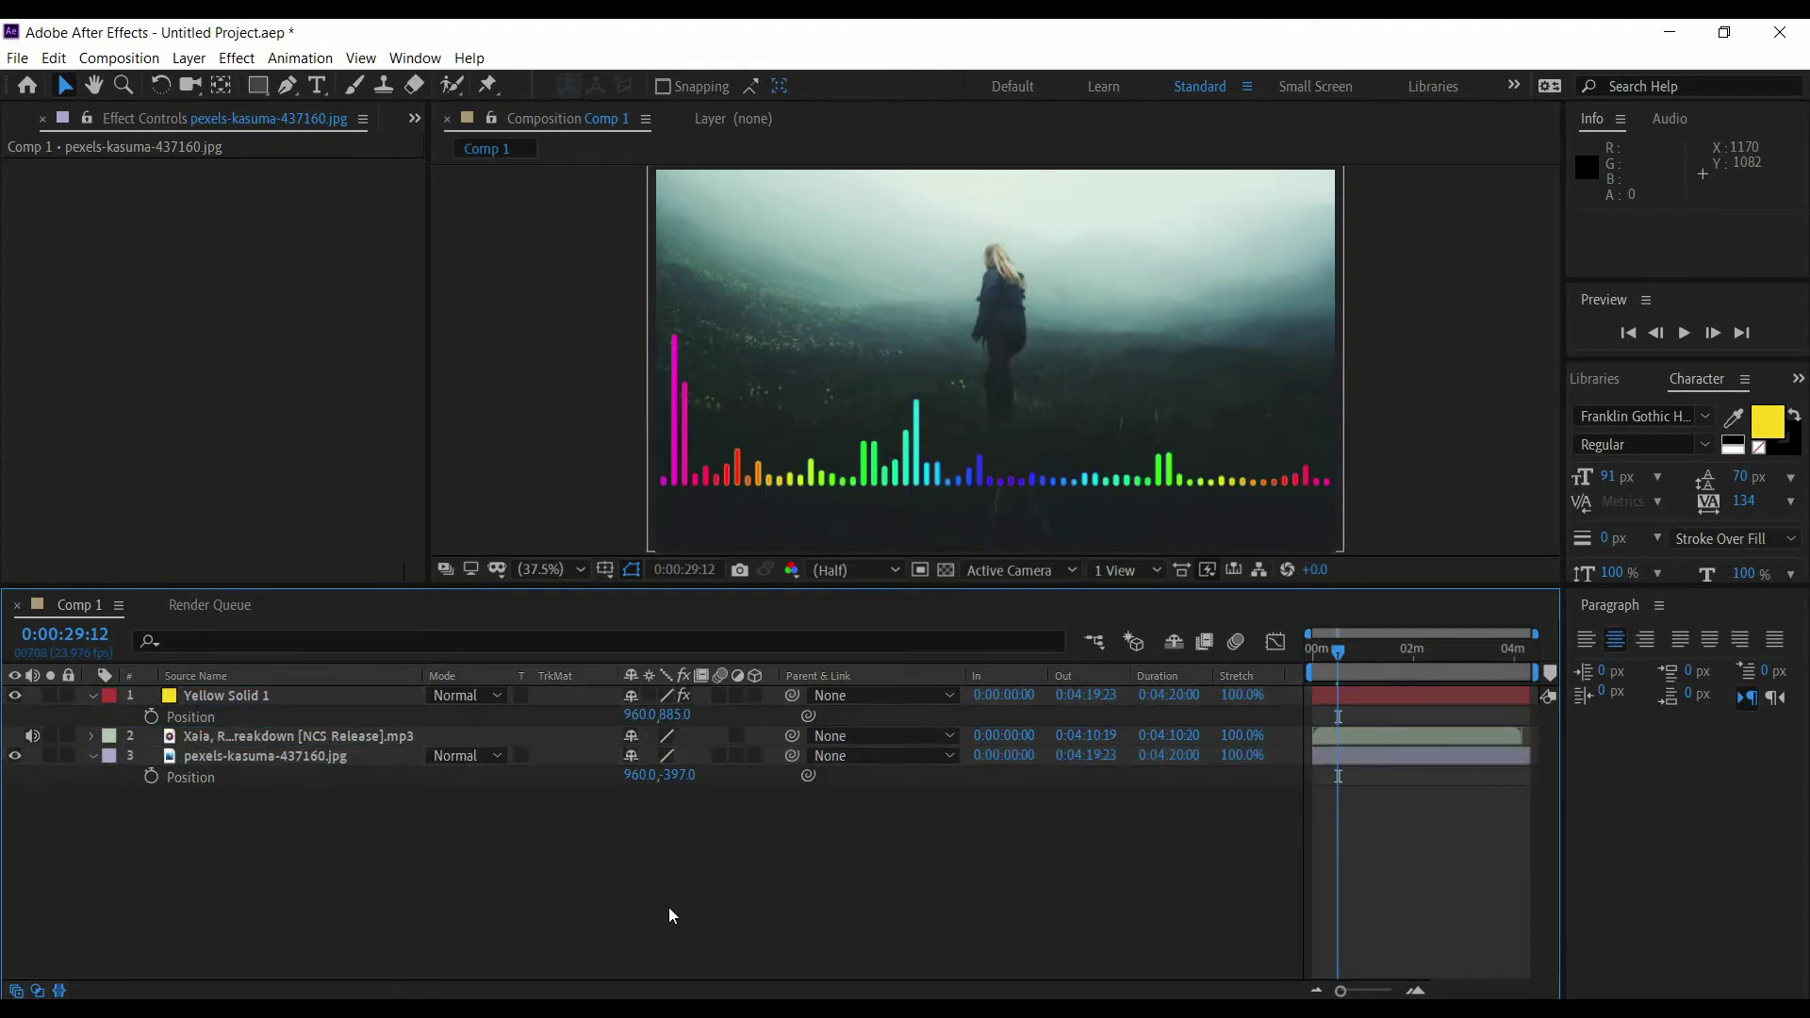
pyautogui.press('space')
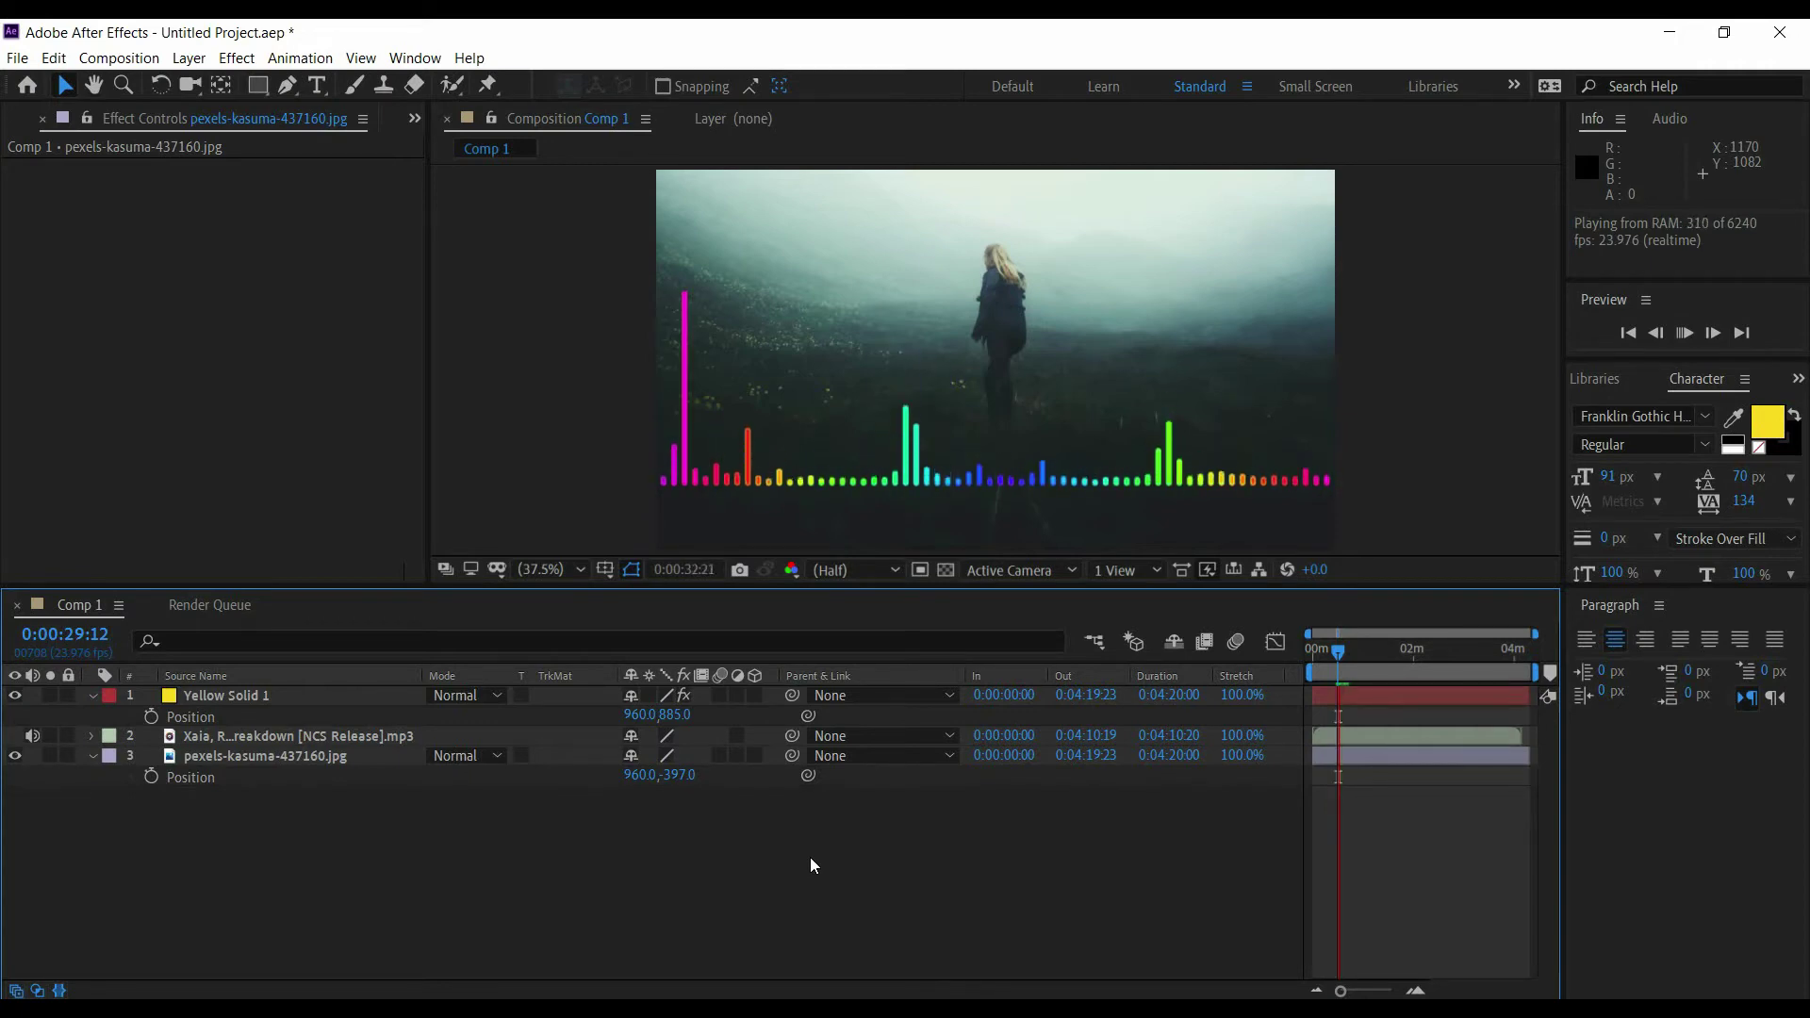
pyautogui.press('space')
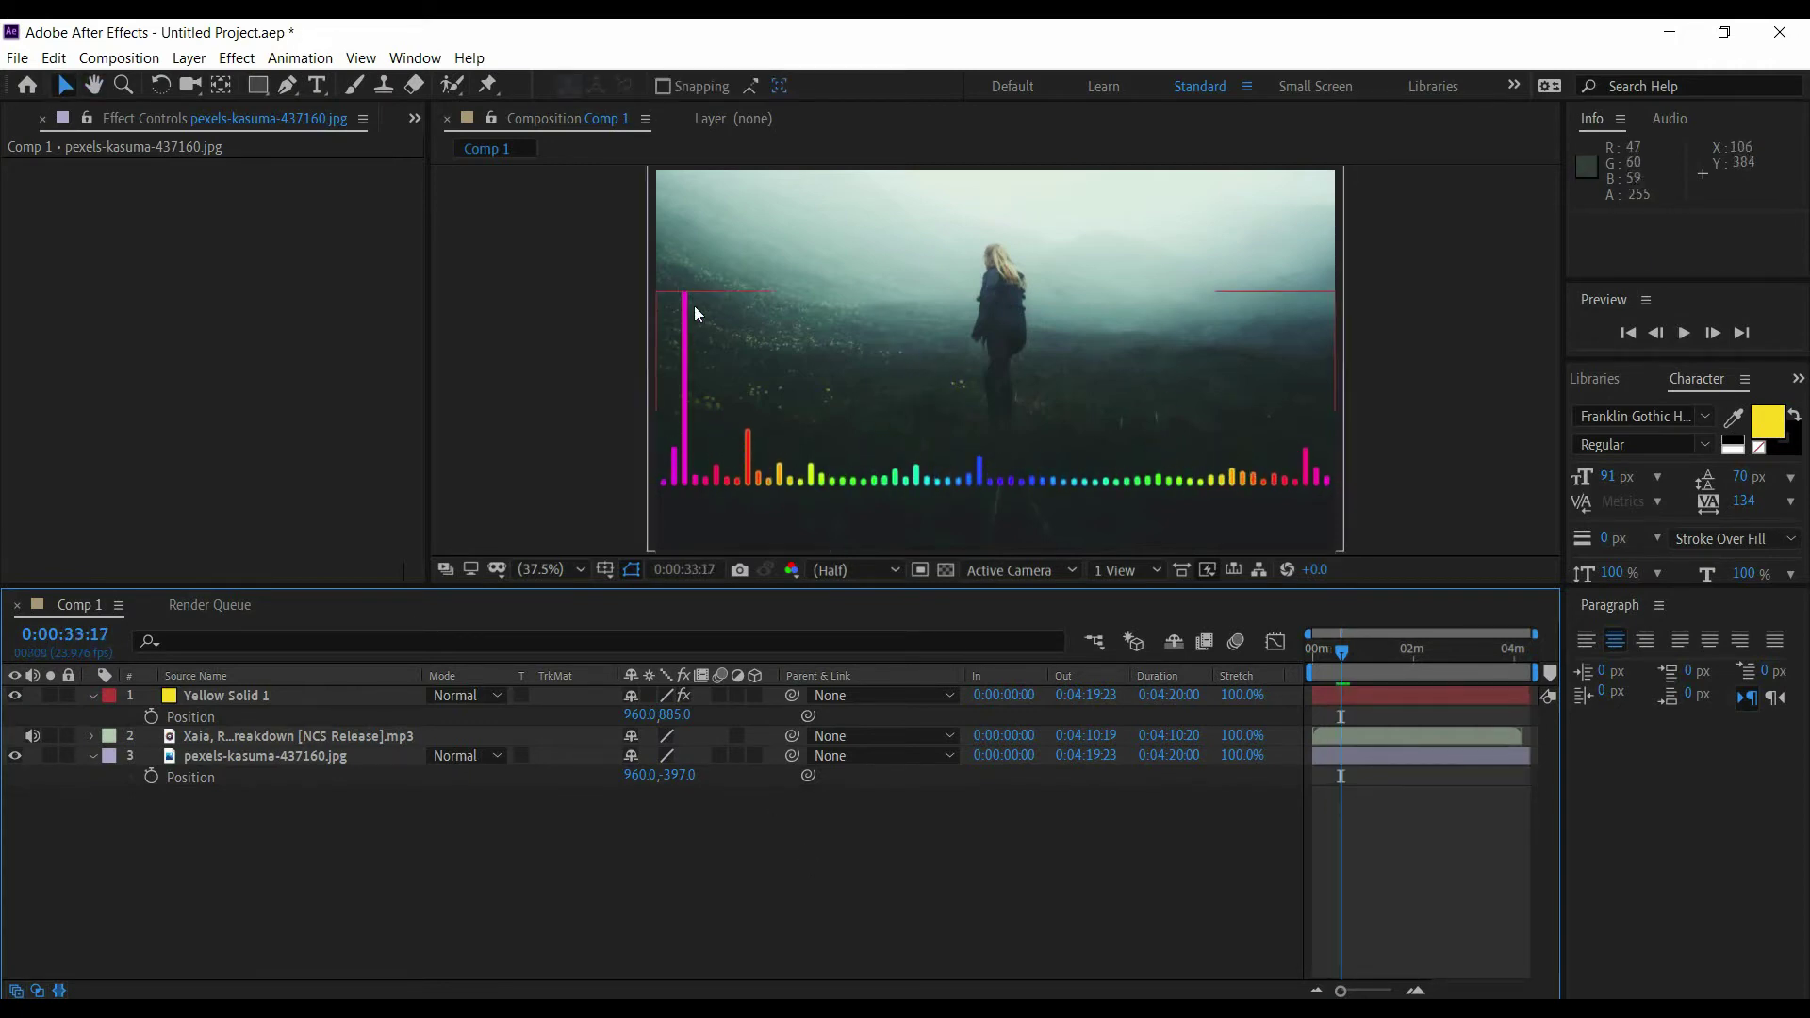
pyautogui.click(239, 737)
# - Set the spectrum's Maximum Height to 1330 and Audio Duration to 30, then preview it
pyautogui.click(250, 696)
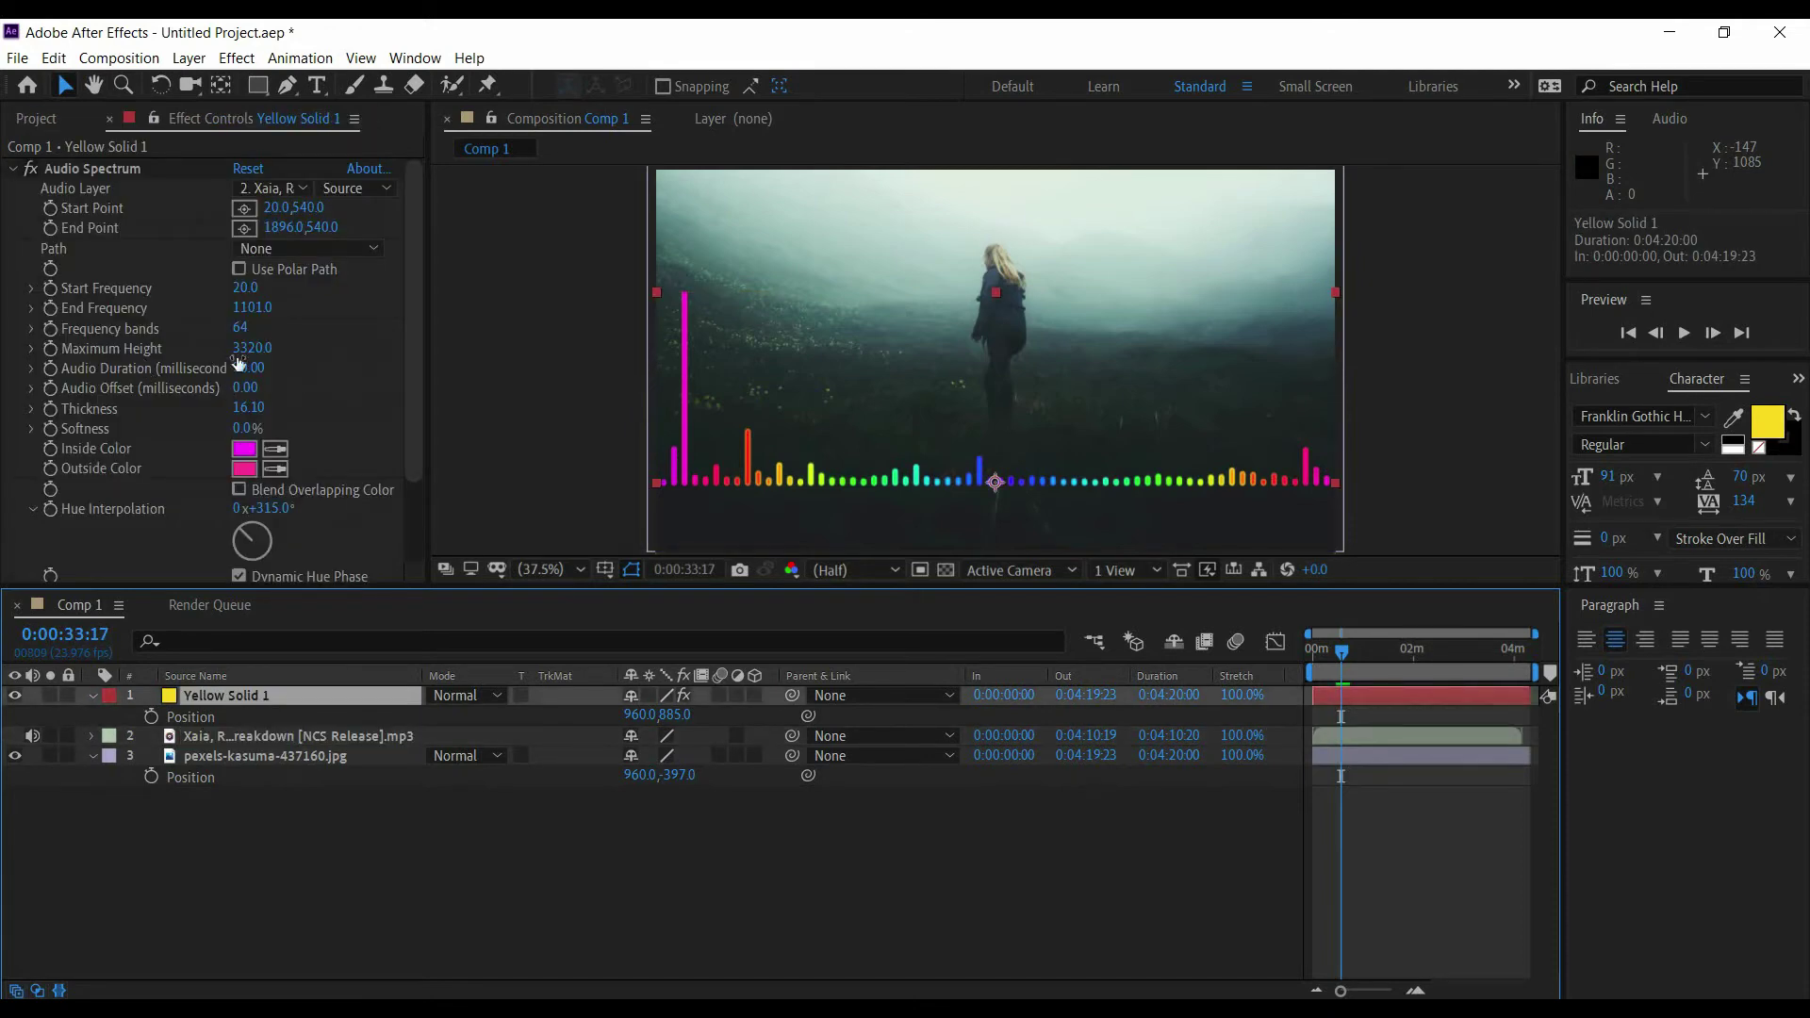
pyautogui.moveTo(238, 361); pyautogui.dragTo(12, 381)
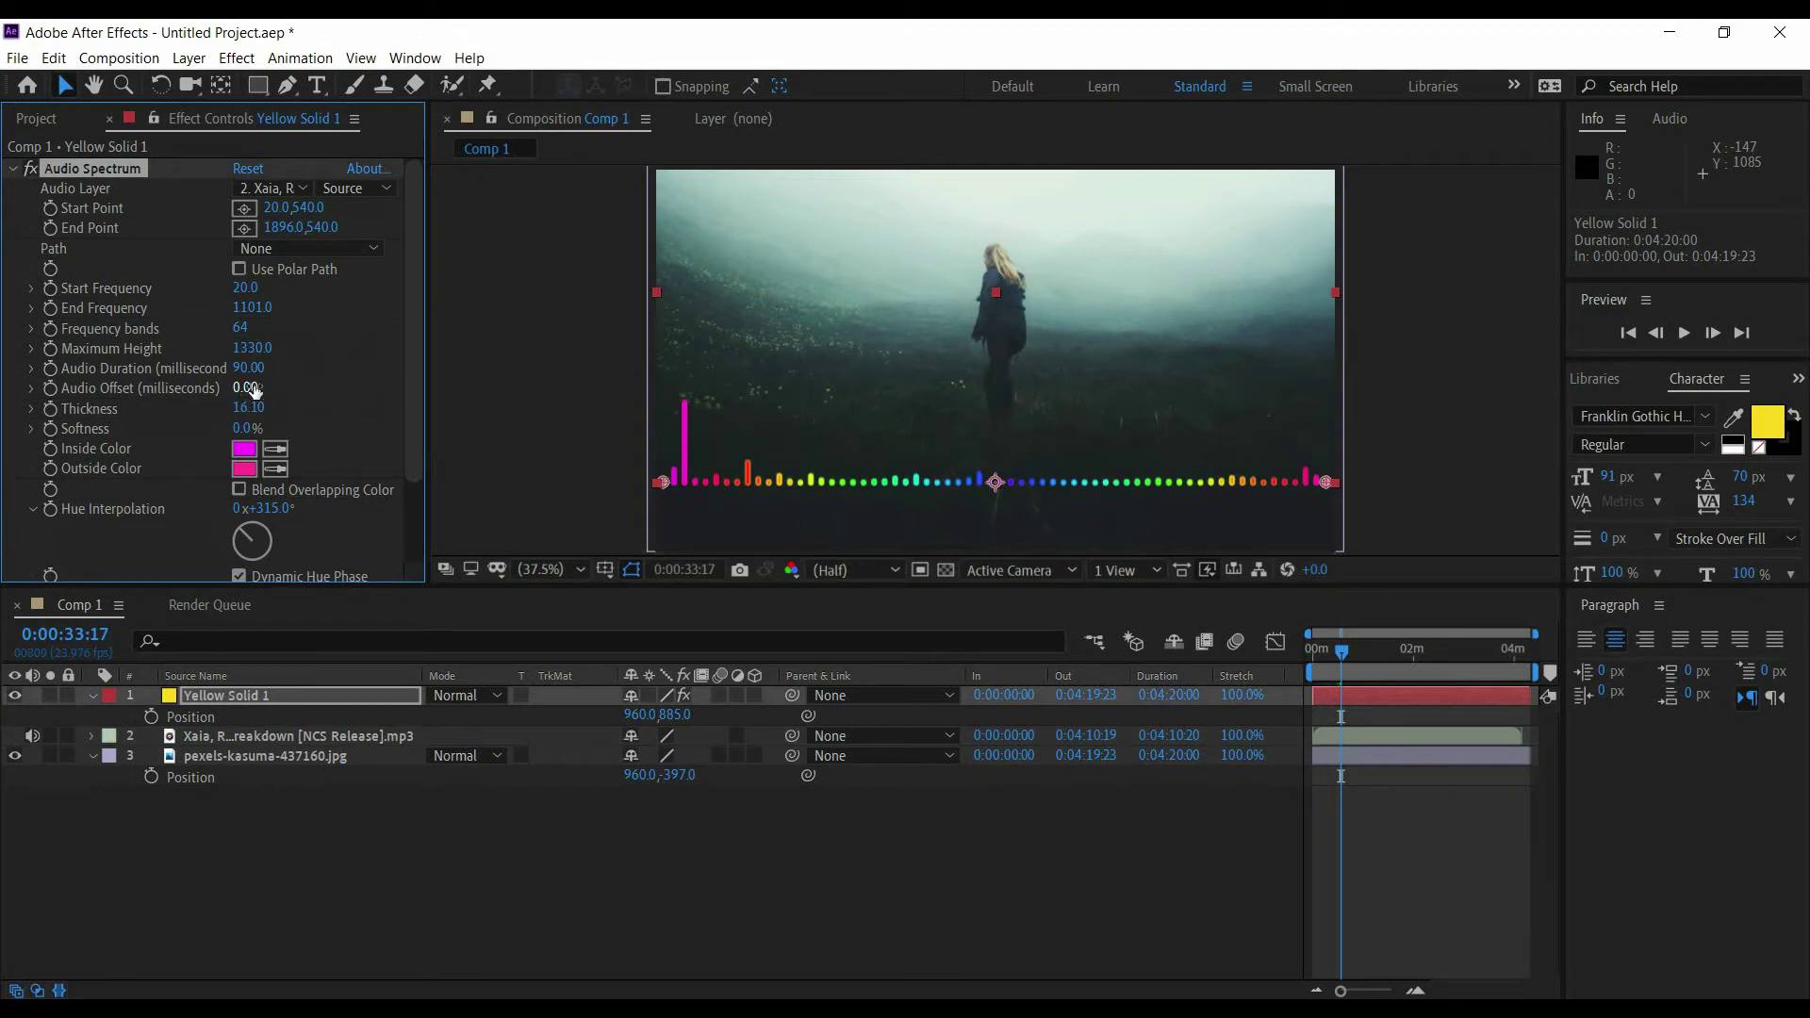
pyautogui.moveTo(250, 370)
pyautogui.mouseDown()
pyautogui.moveTo(281, 368)
pyautogui.moveTo(253, 387)
pyautogui.mouseUp()
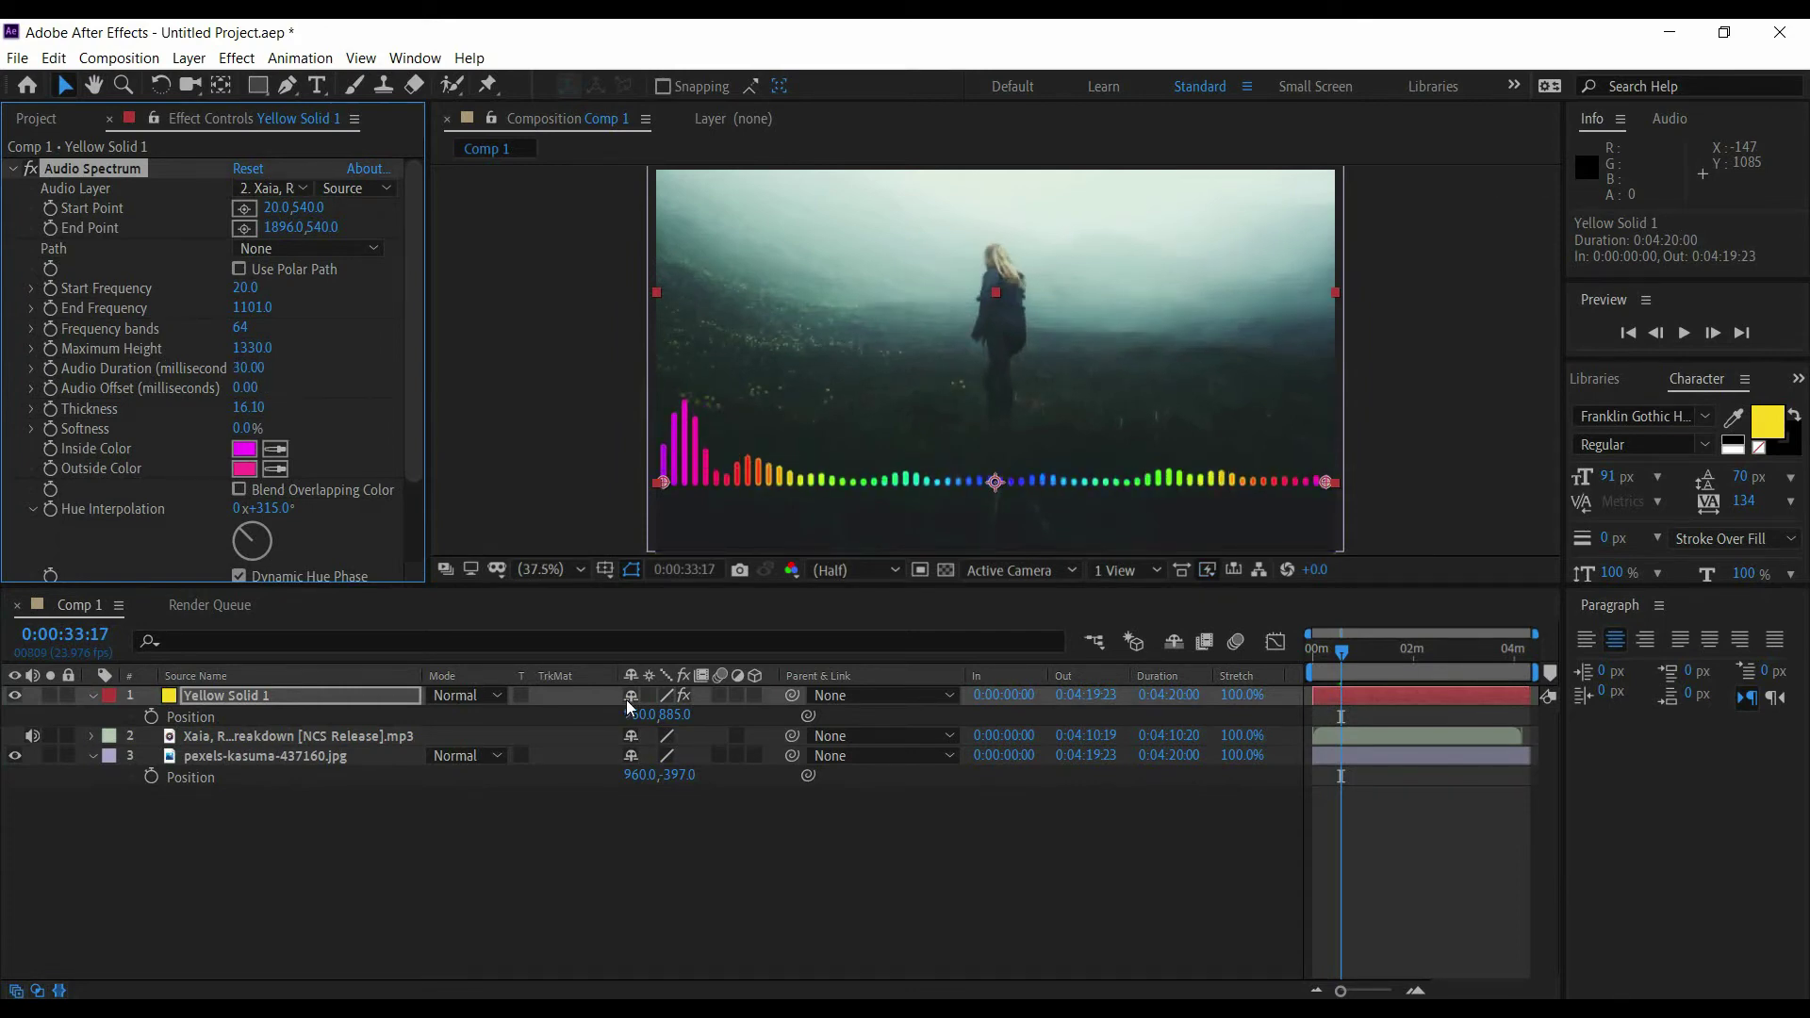
pyautogui.press('space')
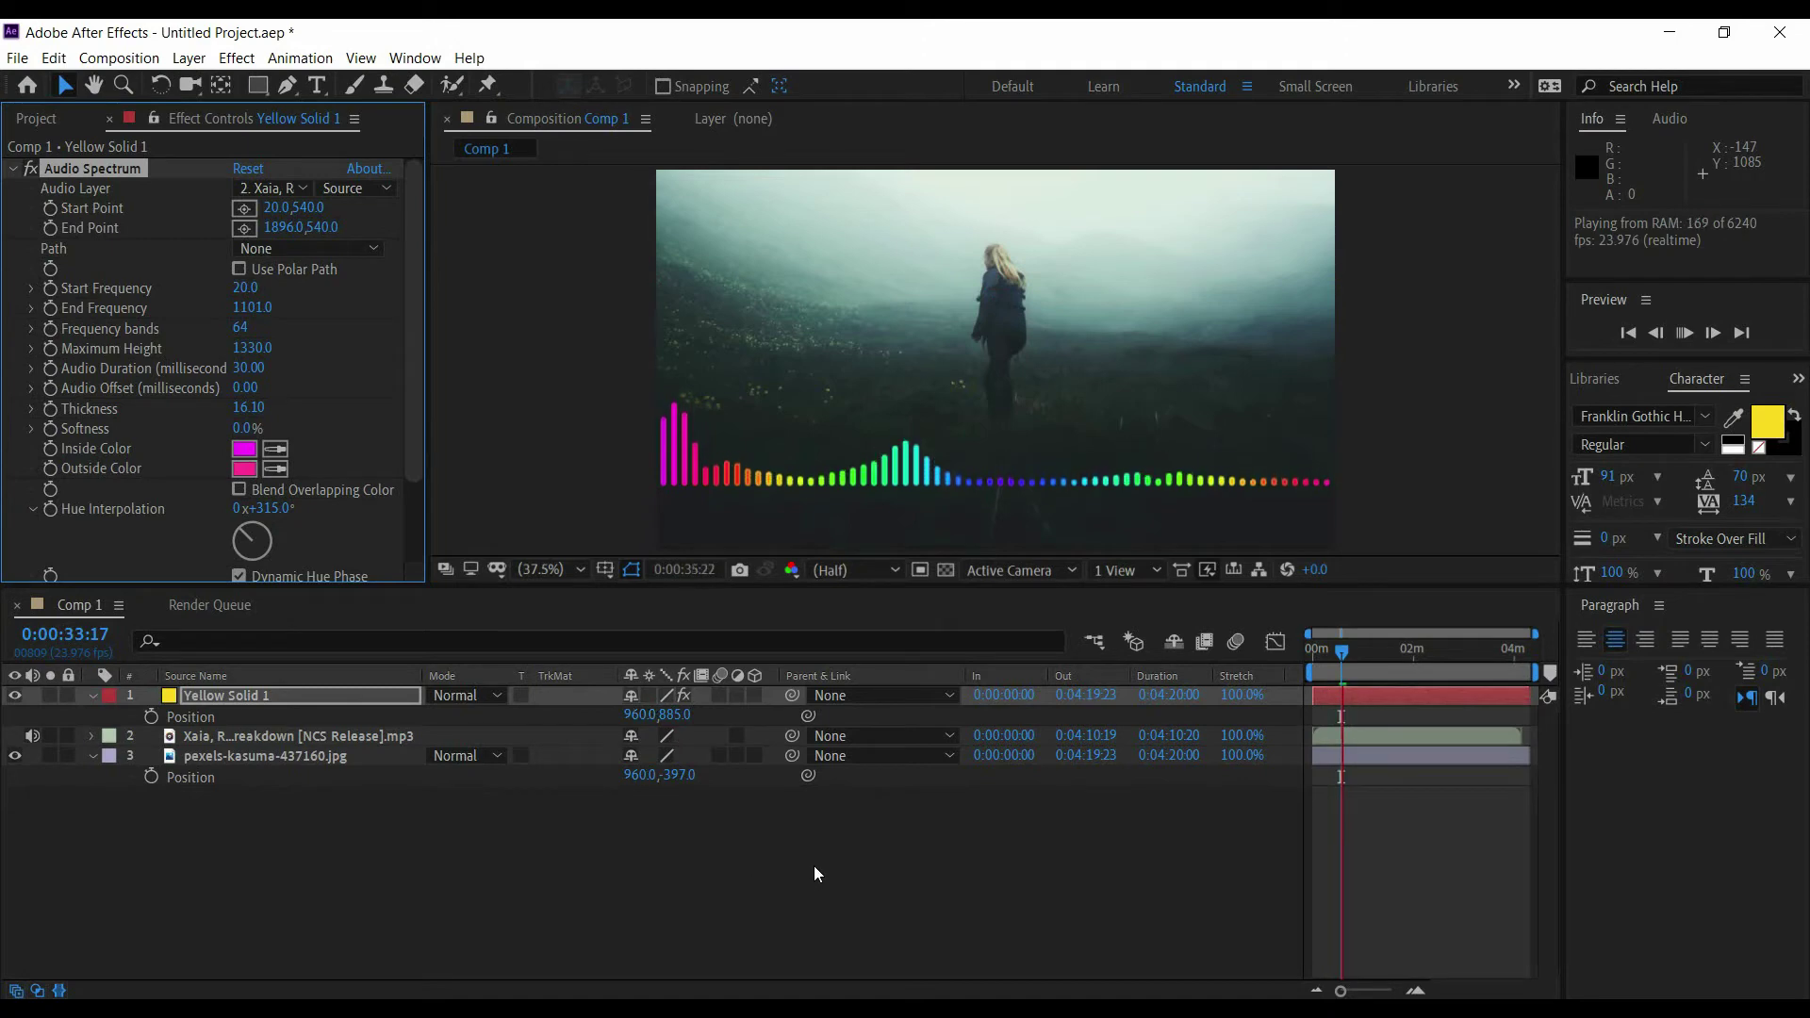
pyautogui.press('space')
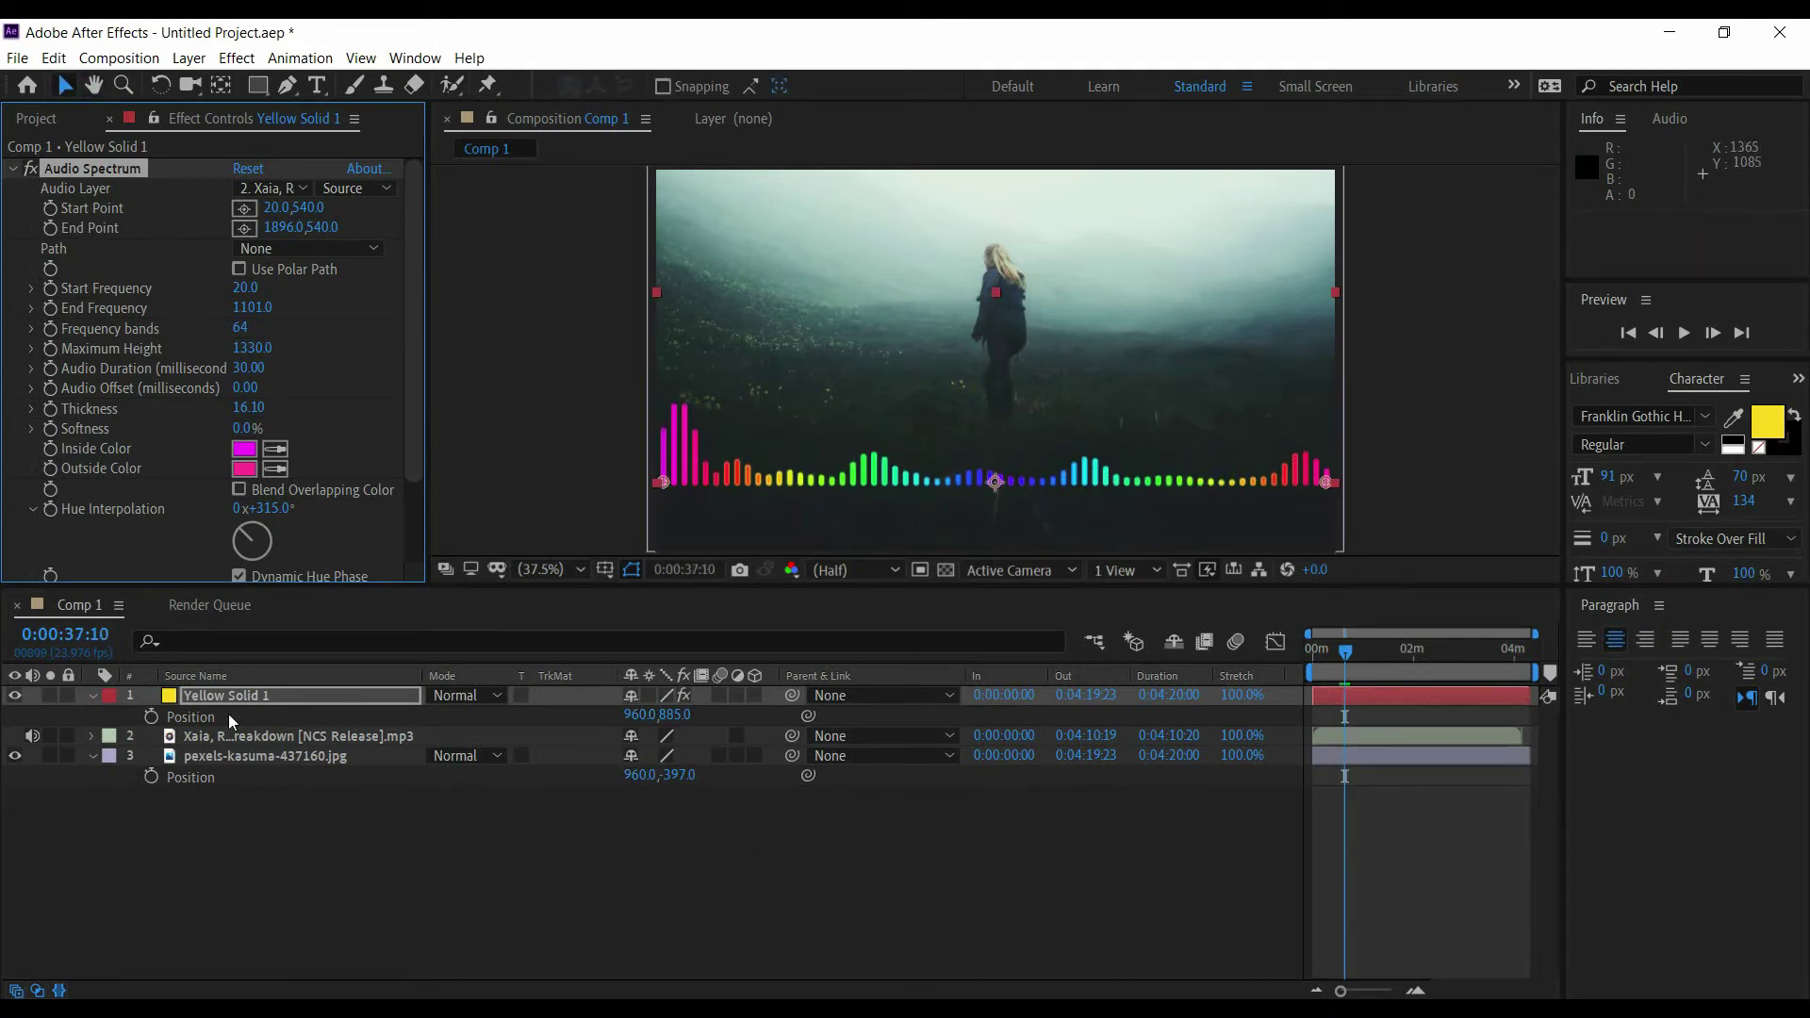
pyautogui.click(251, 694)
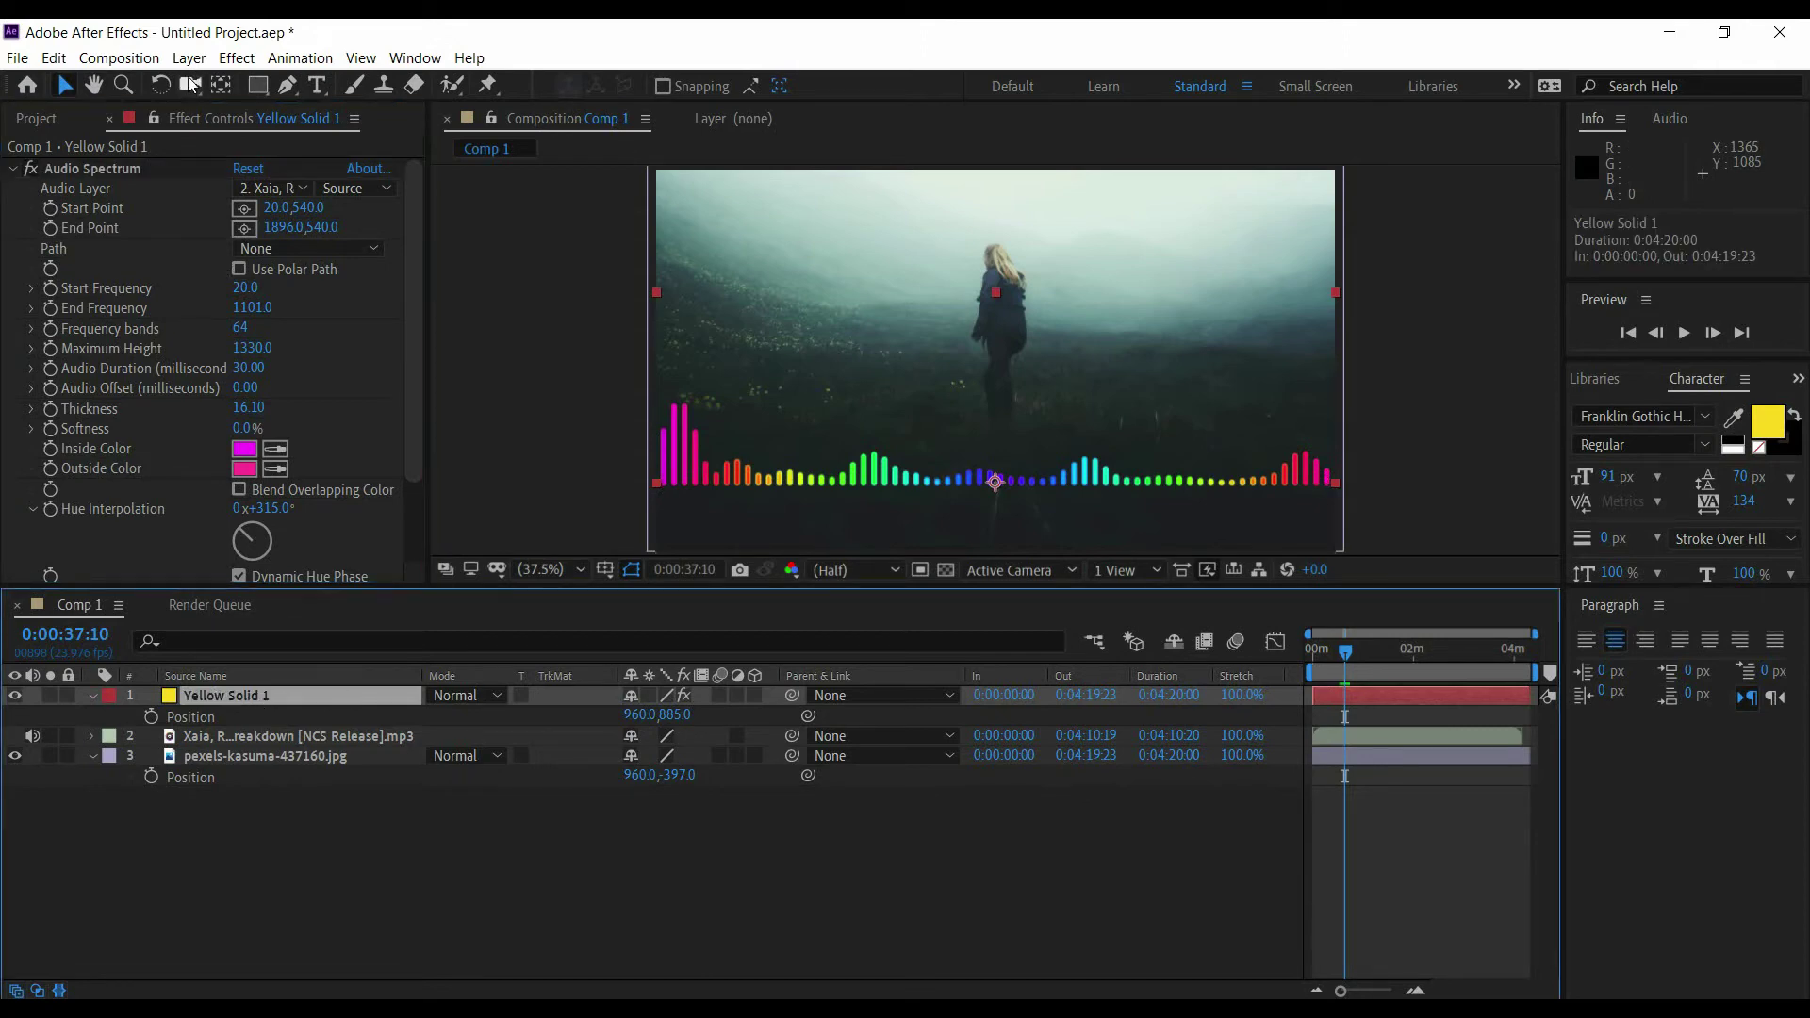
pyautogui.click(53, 57)
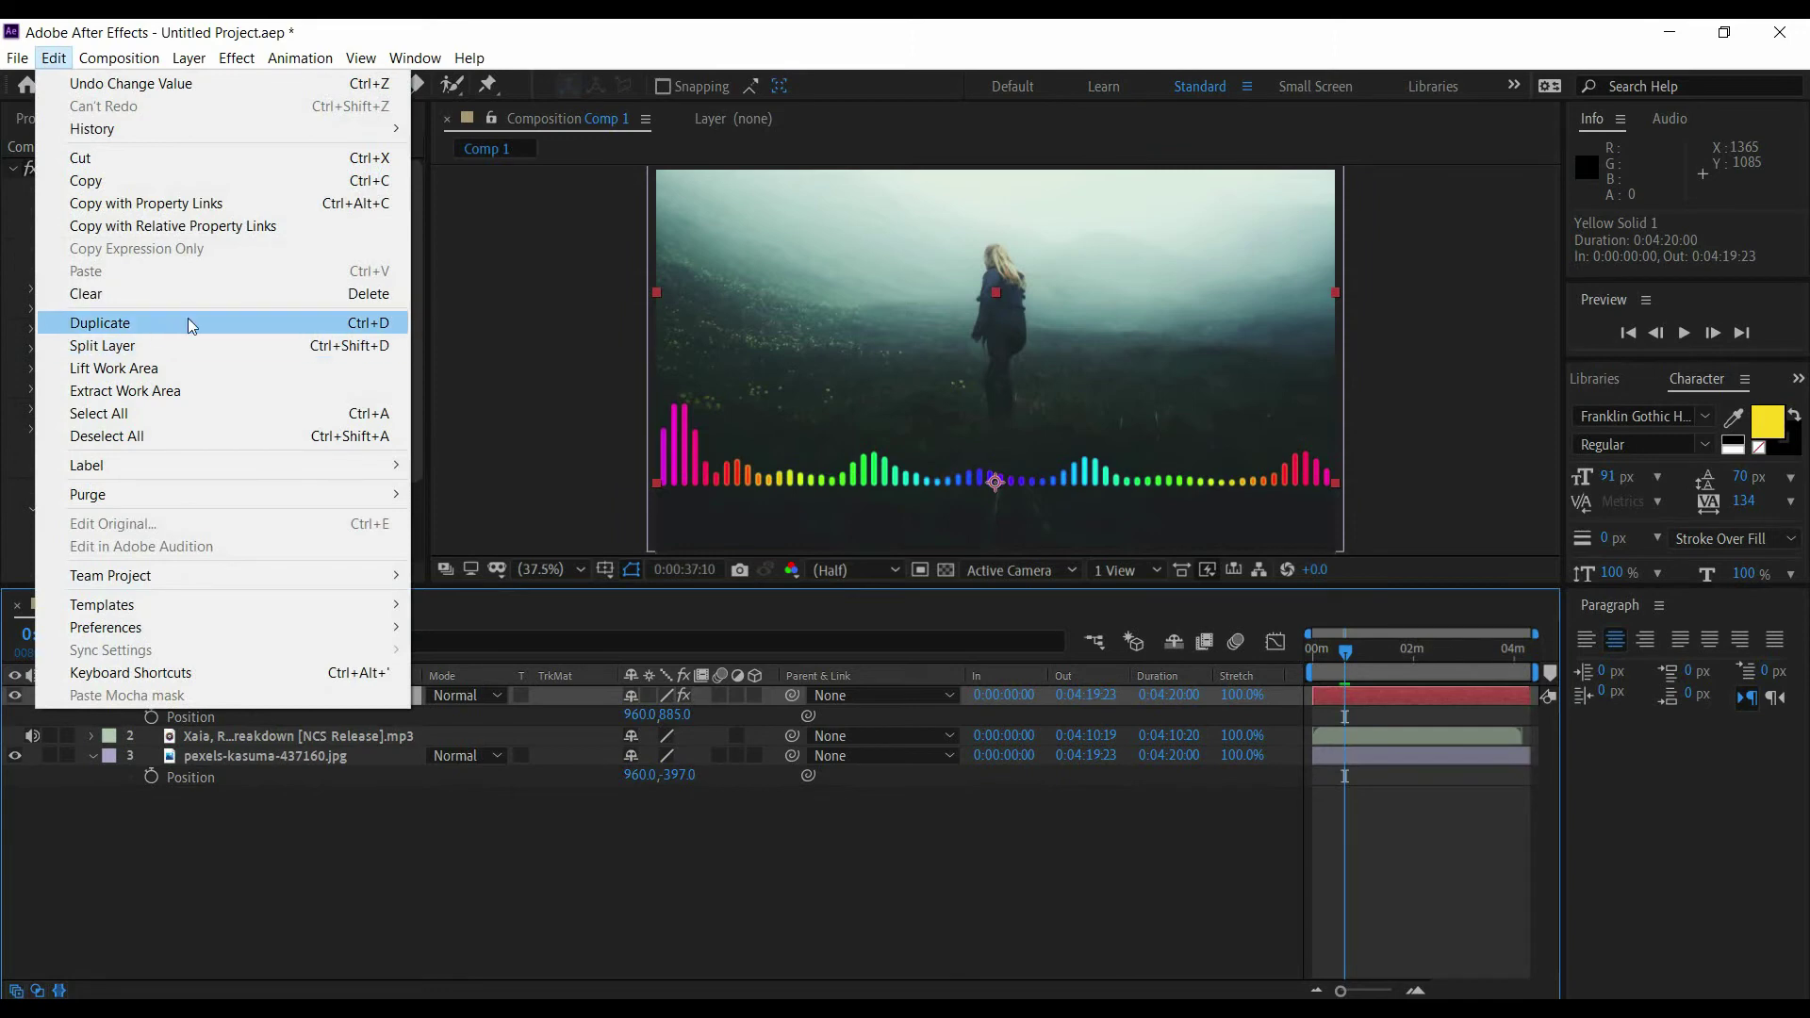
# - Duplicate the rainbow spectrum layer, flip the copy vertically and move it to 962.7, 927.7 beneath the original
pyautogui.click(306, 325)
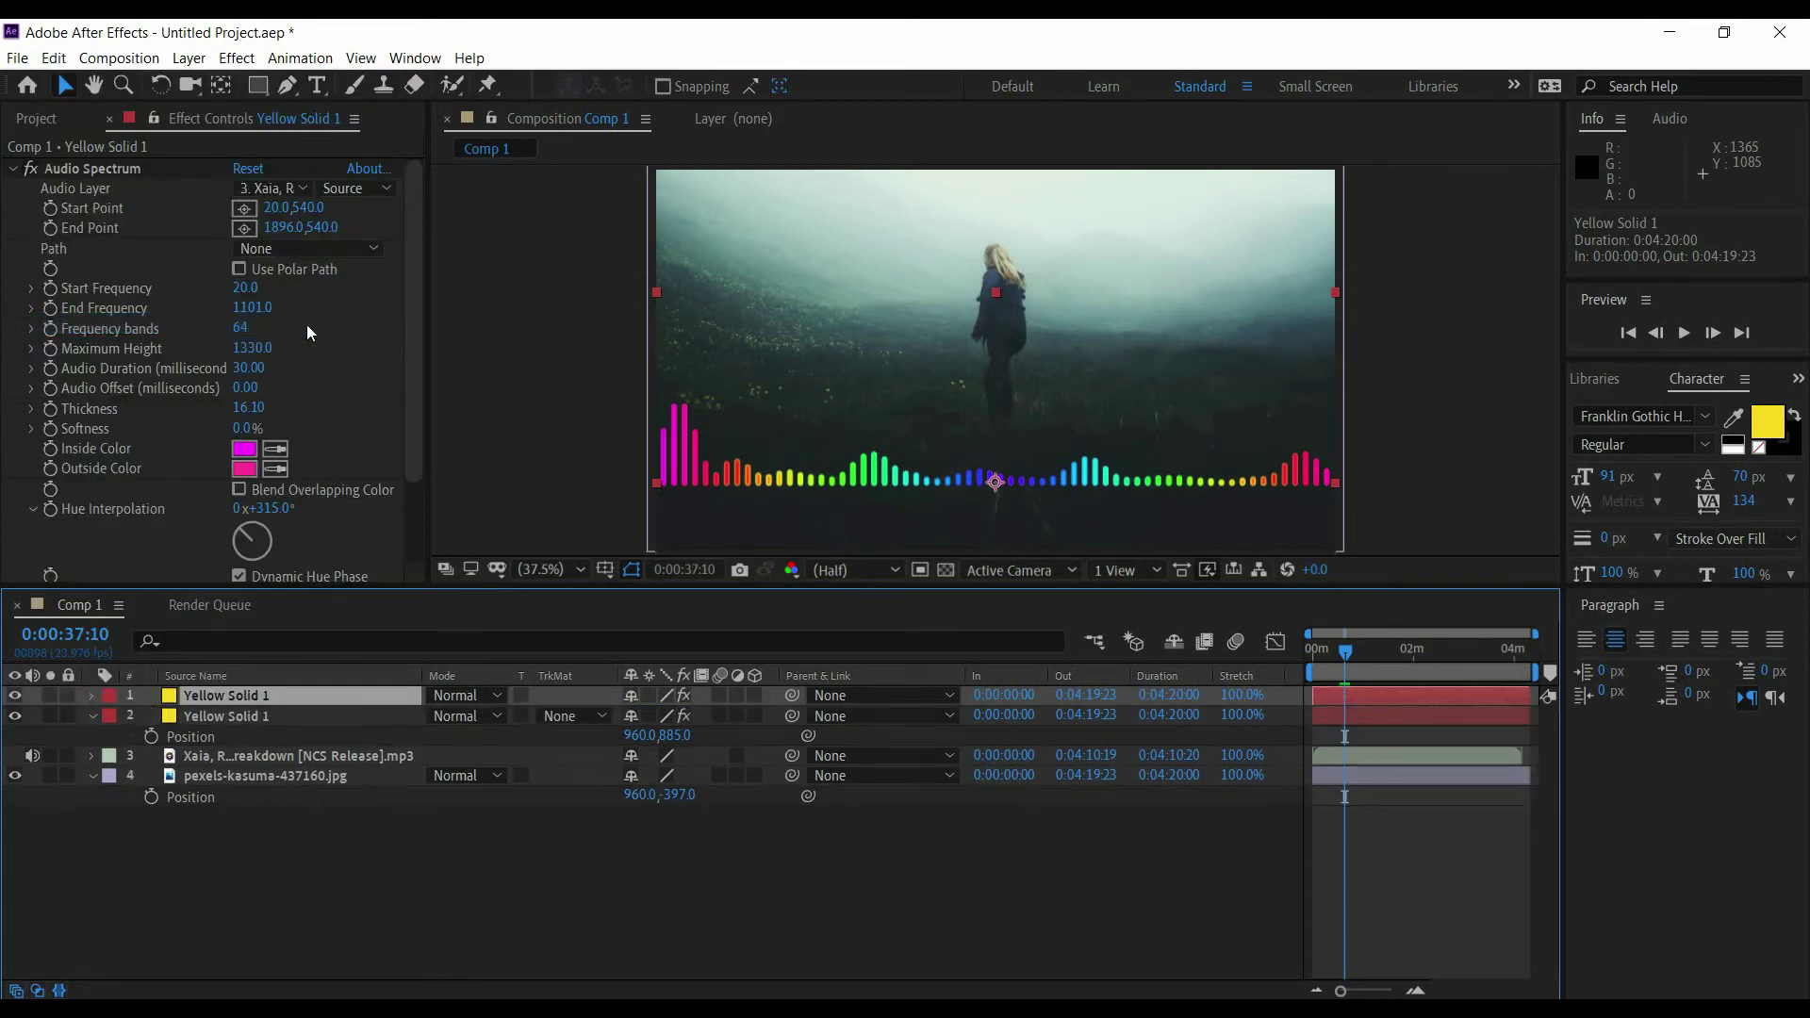
pyautogui.click(296, 719)
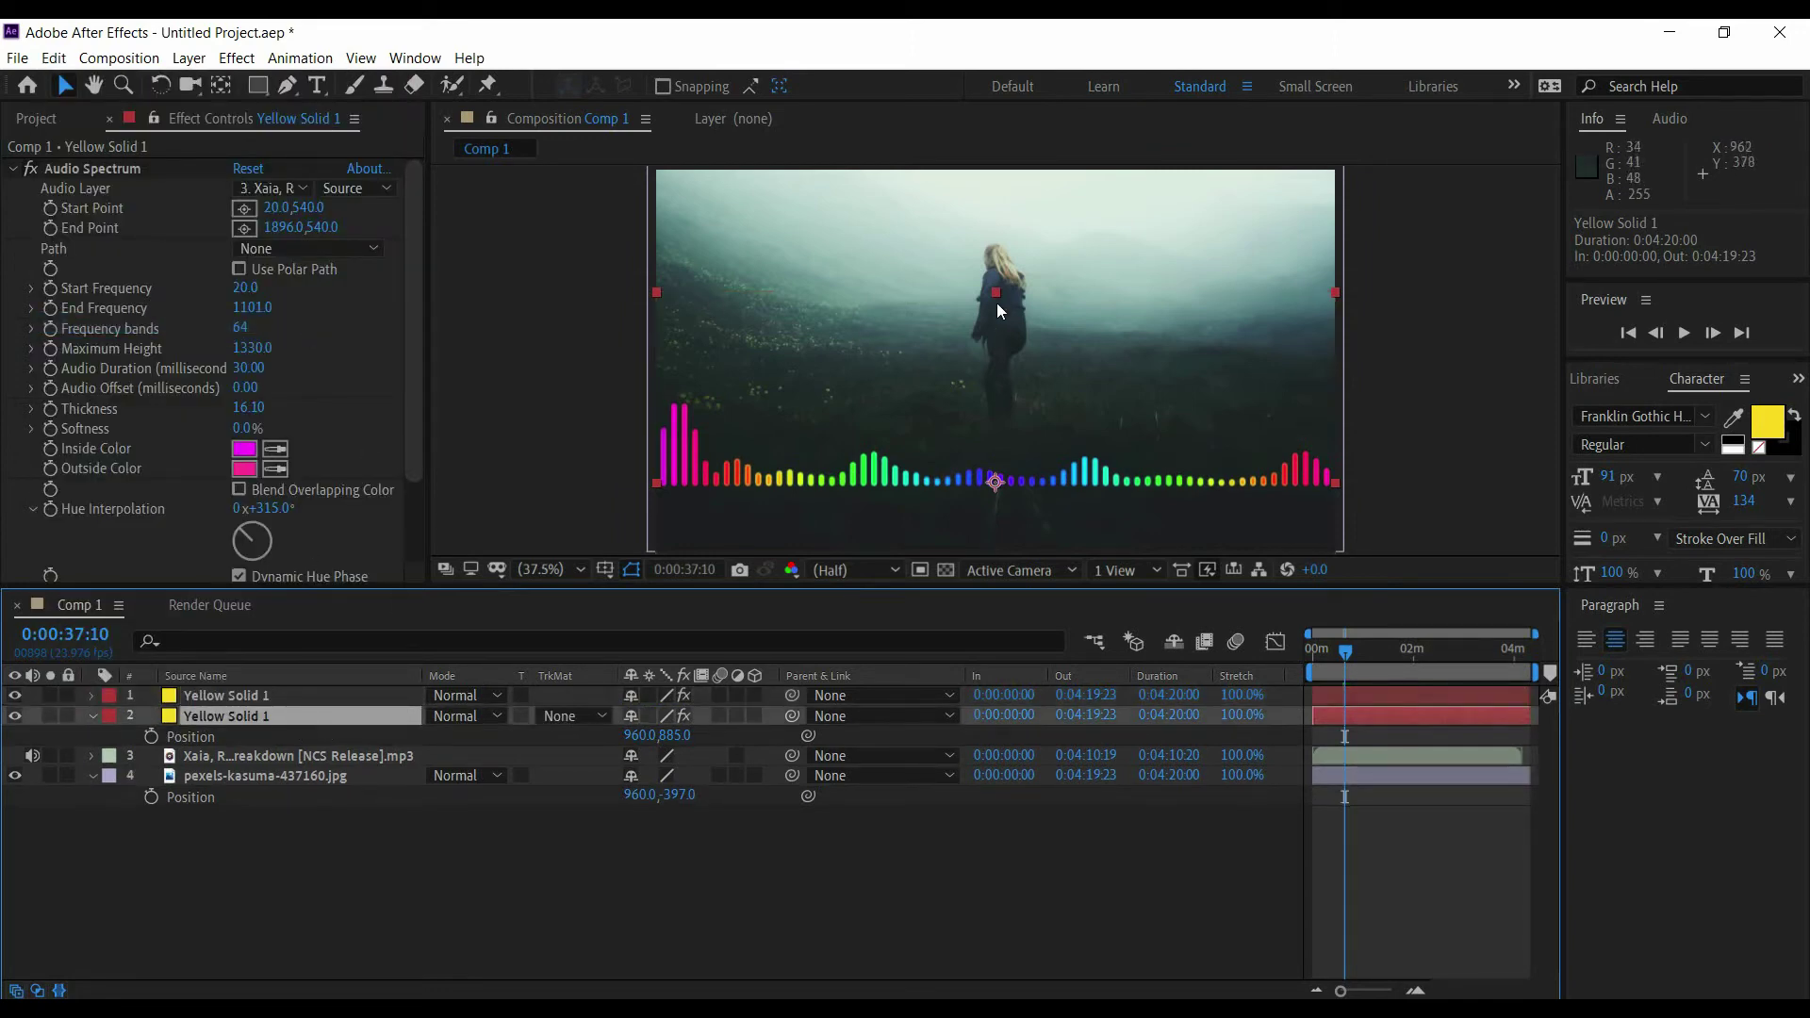
pyautogui.moveTo(996, 293); pyautogui.dragTo(956, 666)
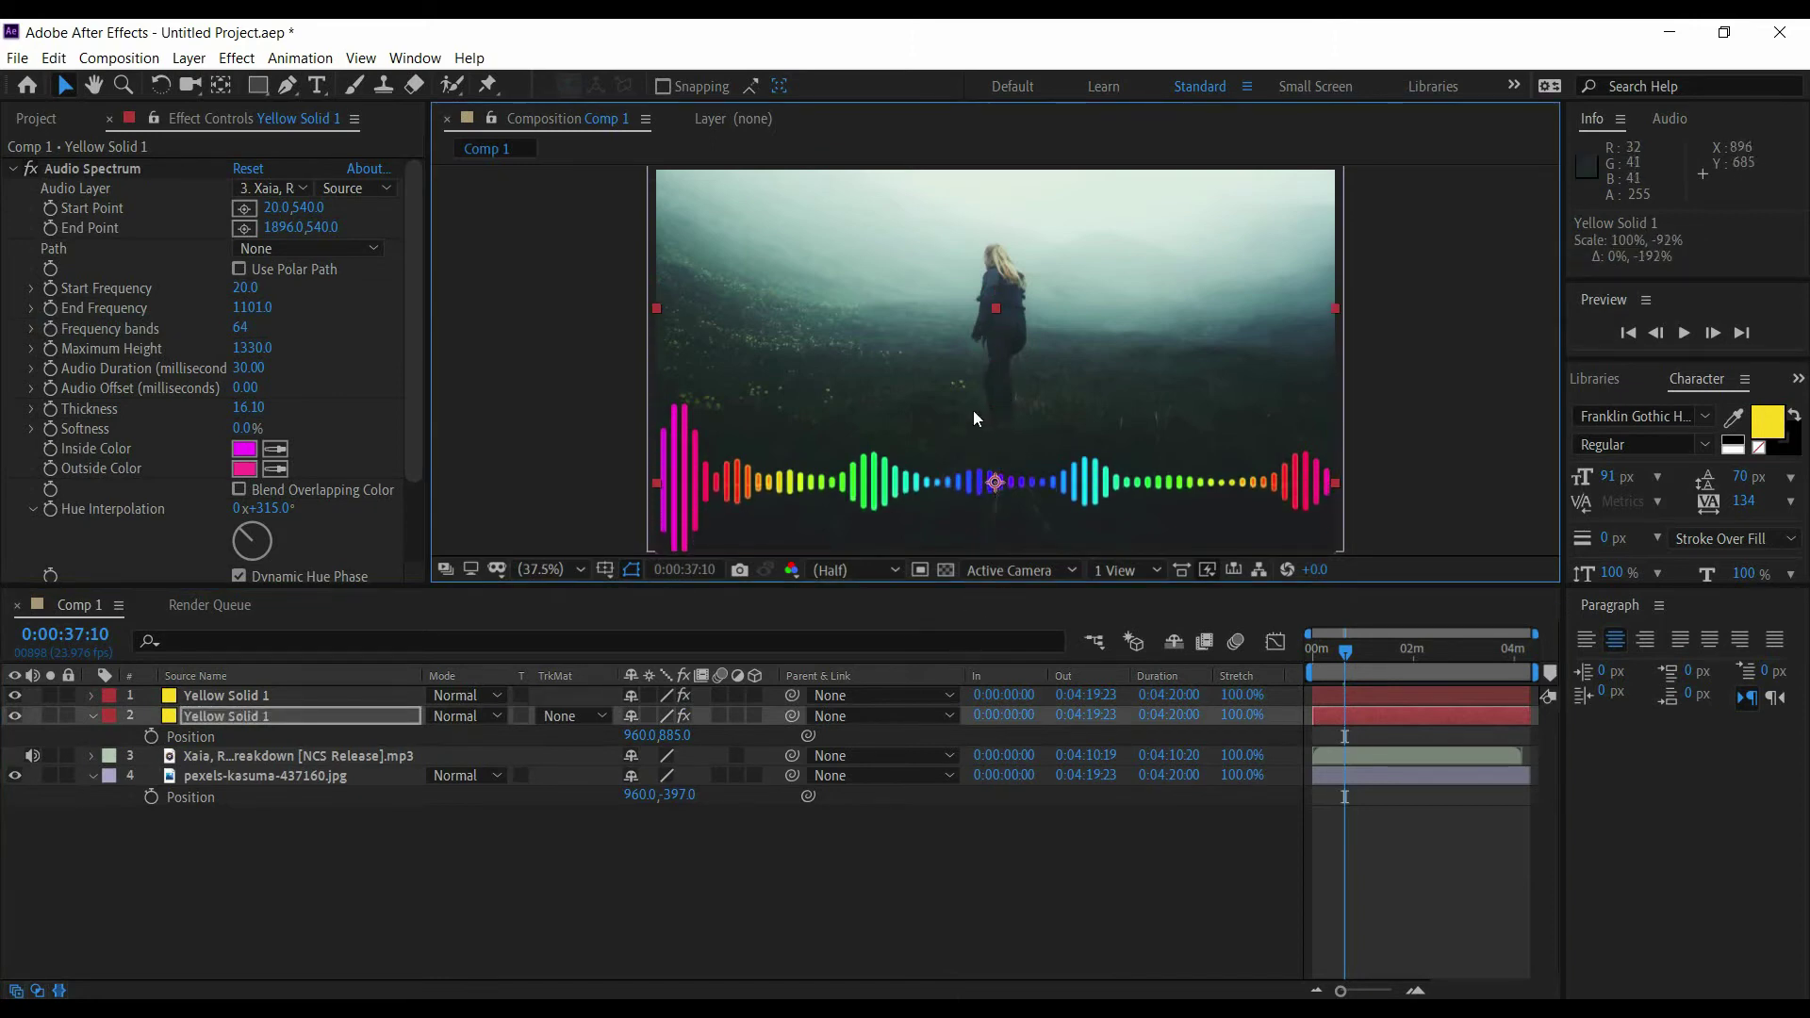
pyautogui.moveTo(973, 410); pyautogui.dragTo(974, 425)
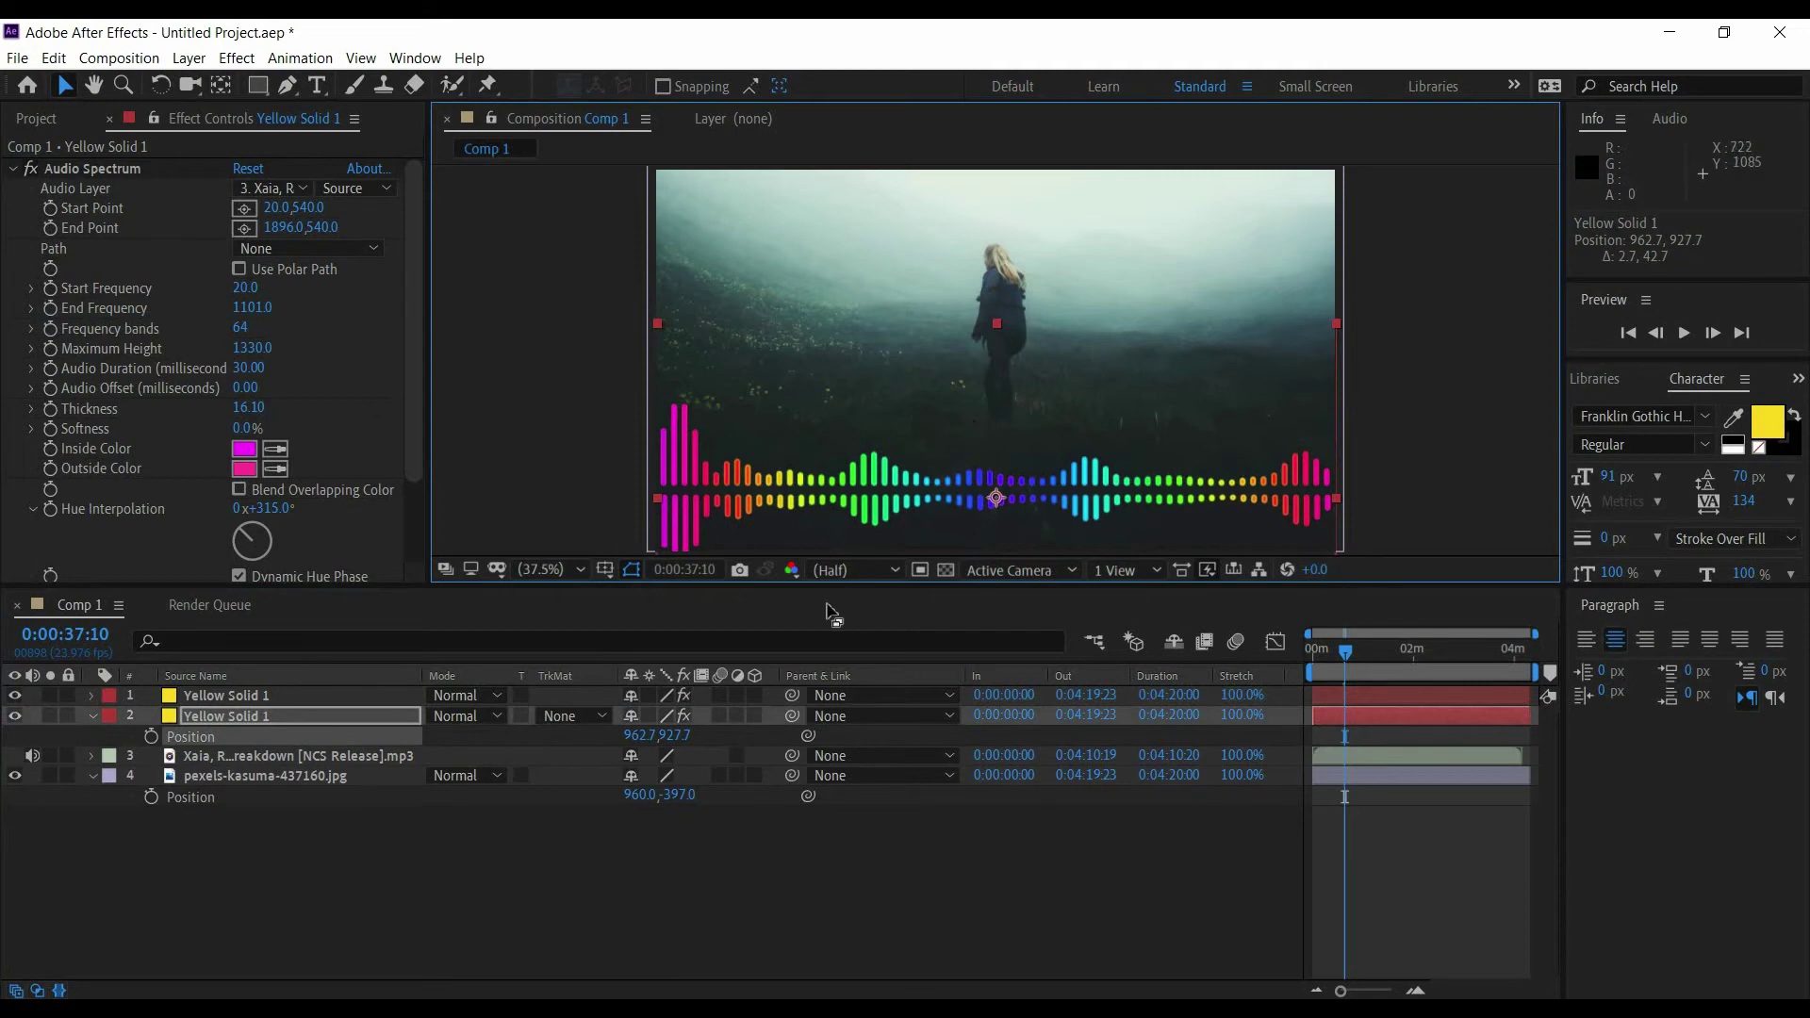
# - Fade the mirrored spectrum copy to 13% opacity
pyautogui.click(343, 714)
pyautogui.press('t')
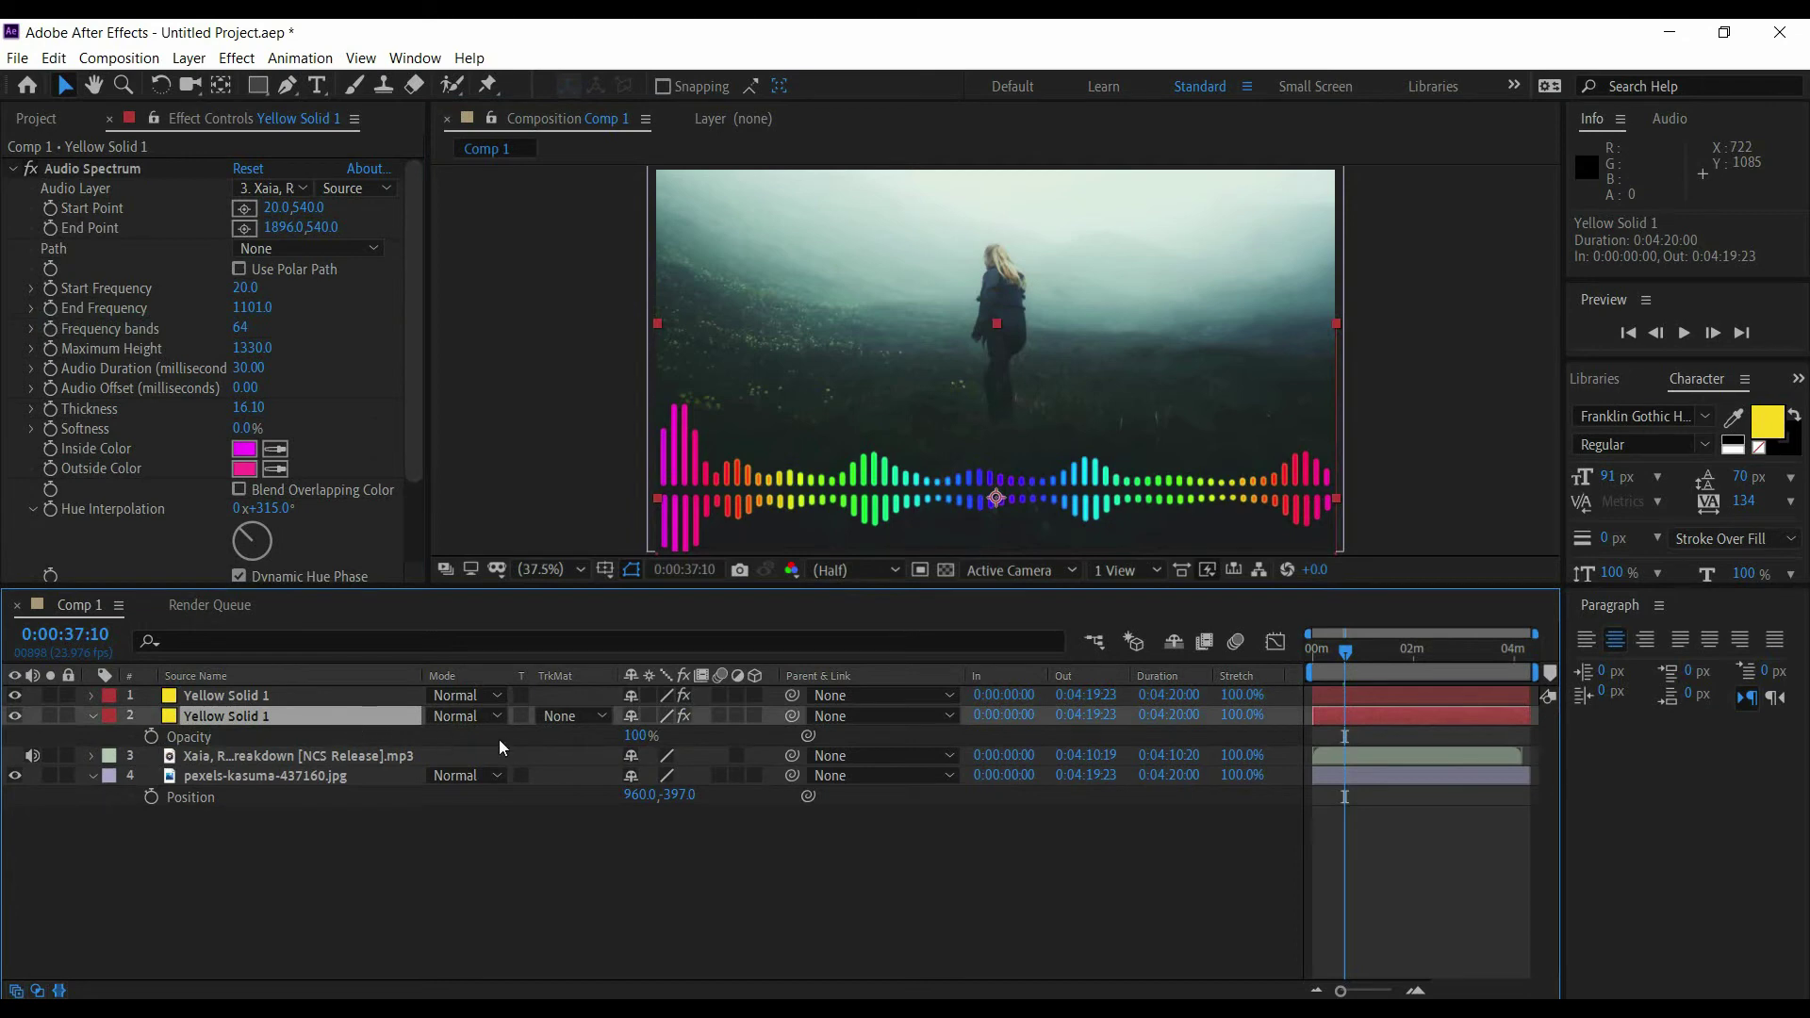
pyautogui.moveTo(634, 736); pyautogui.dragTo(543, 742)
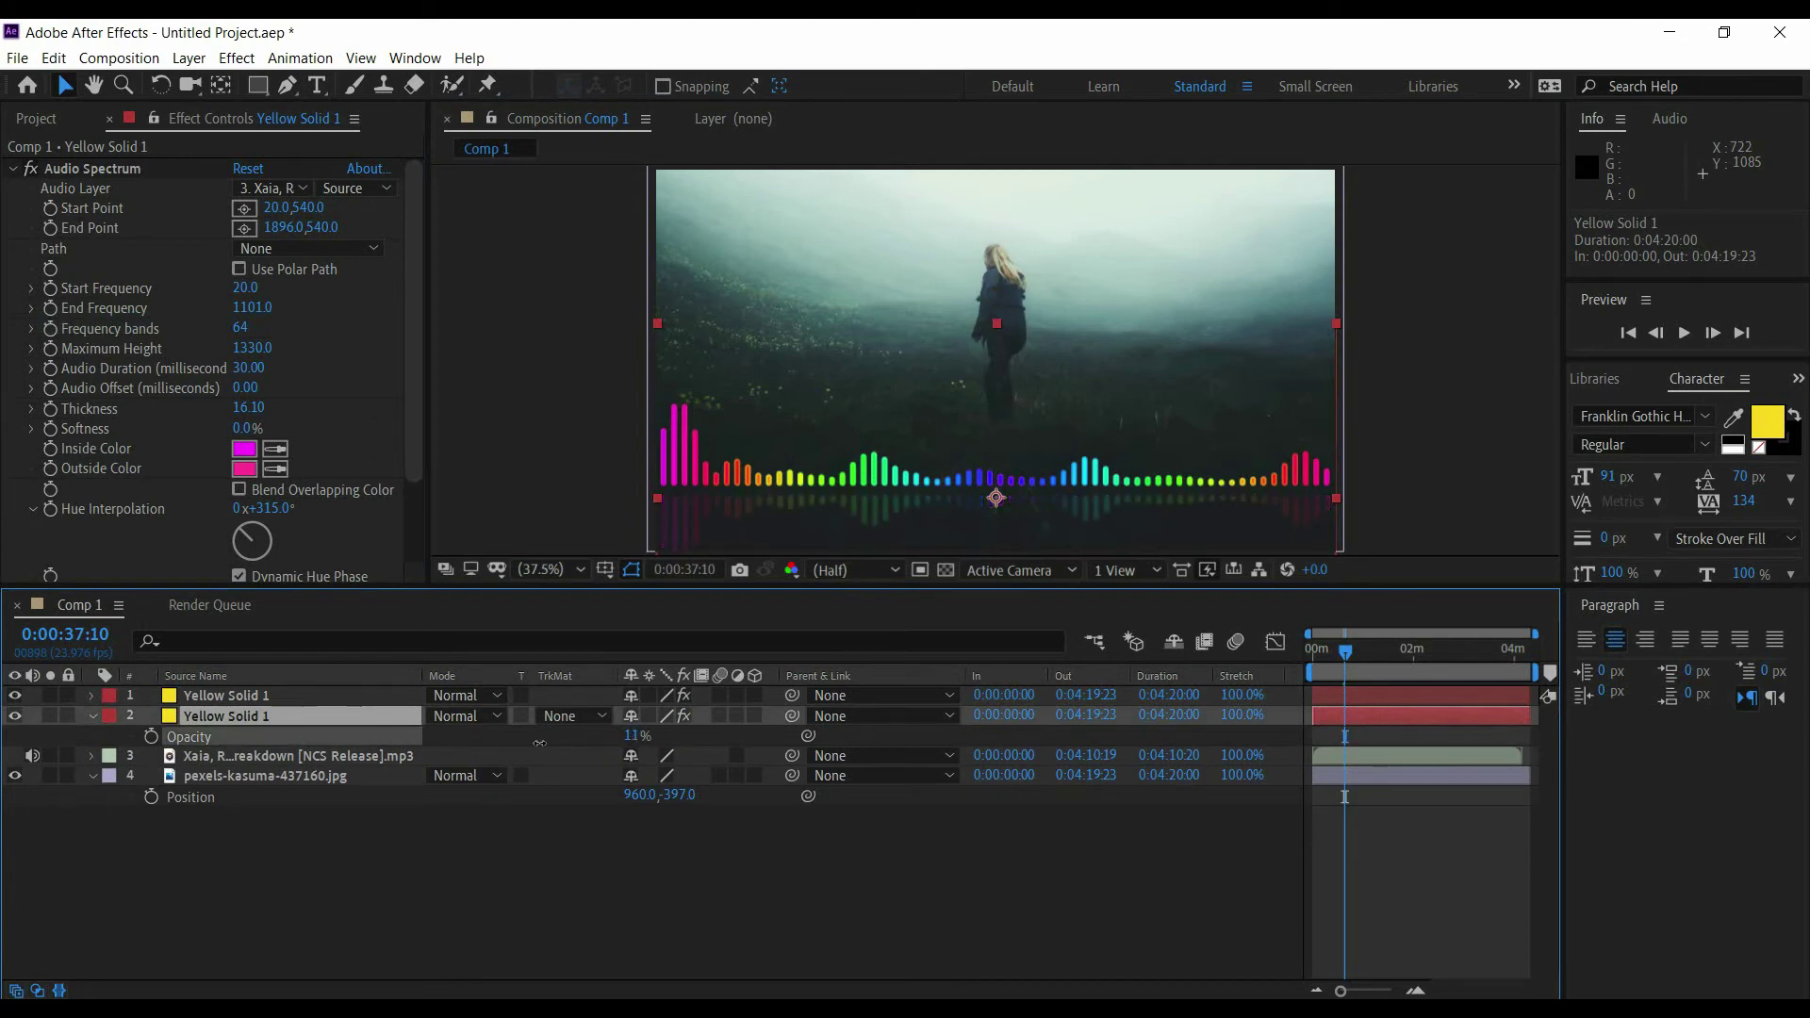
# - Deselect all layers and preview the composition with audio, then stop playback
pyautogui.click(638, 854)
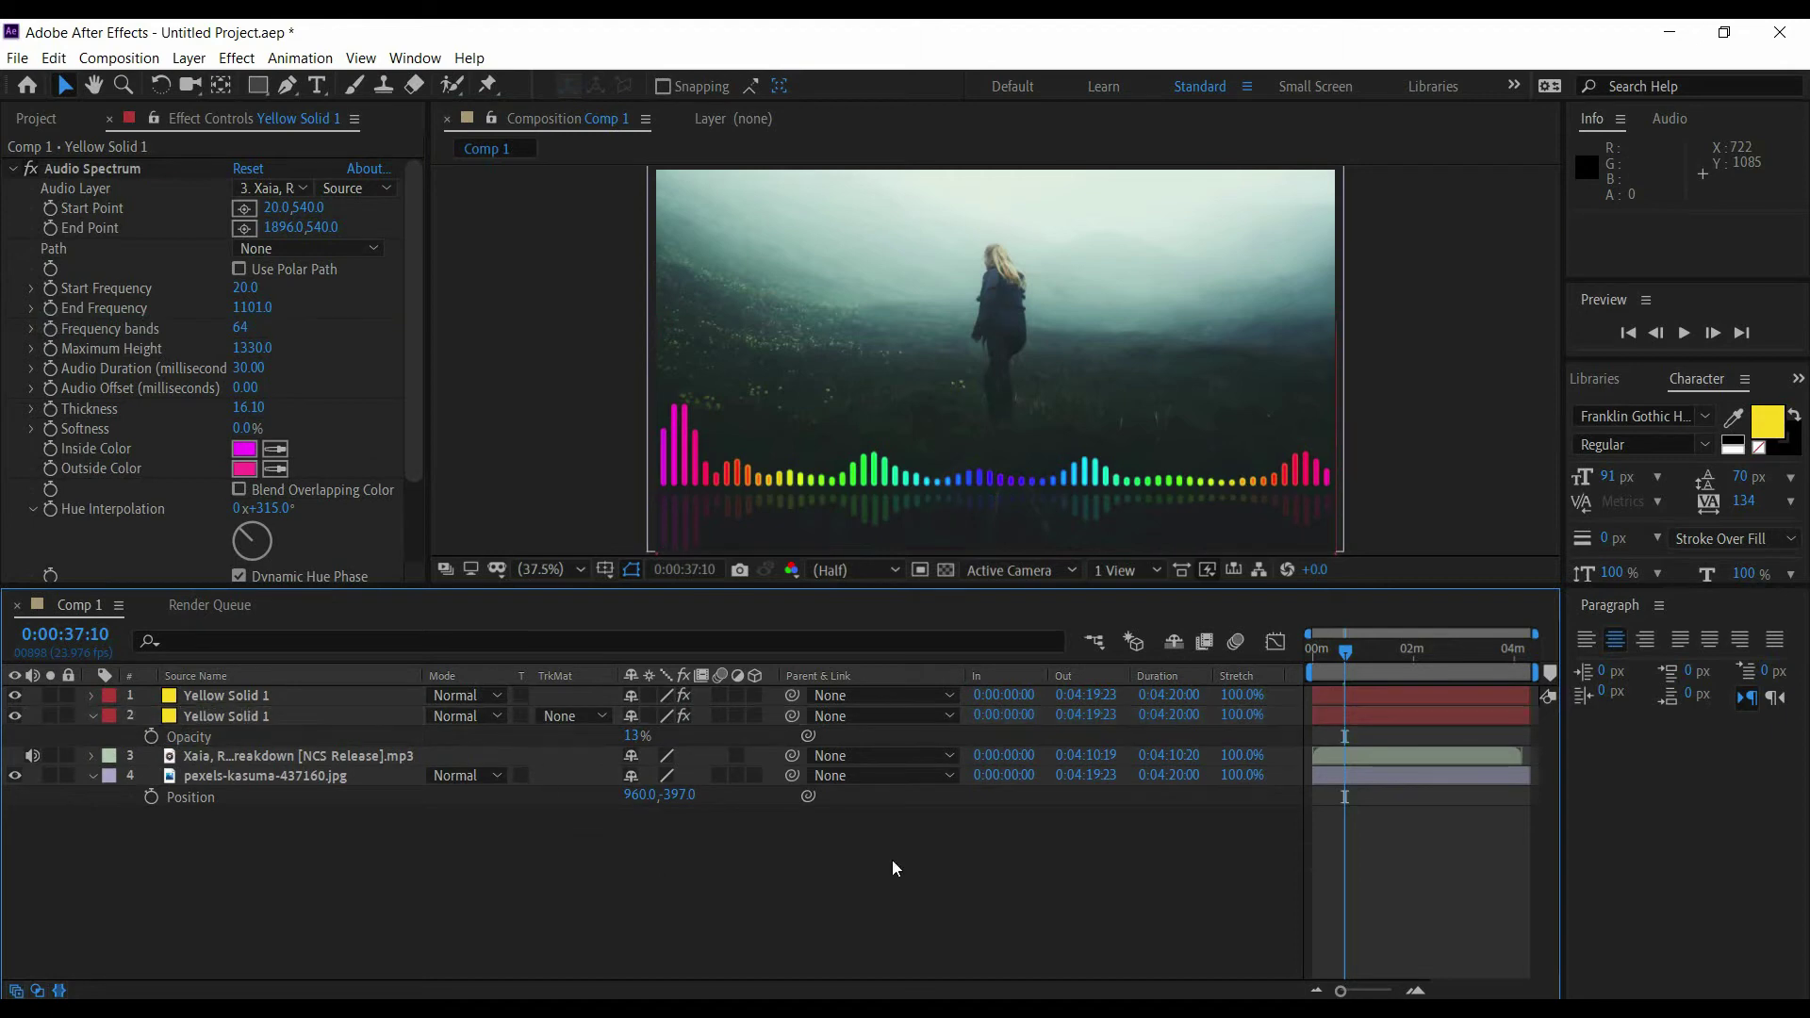
pyautogui.press('space')
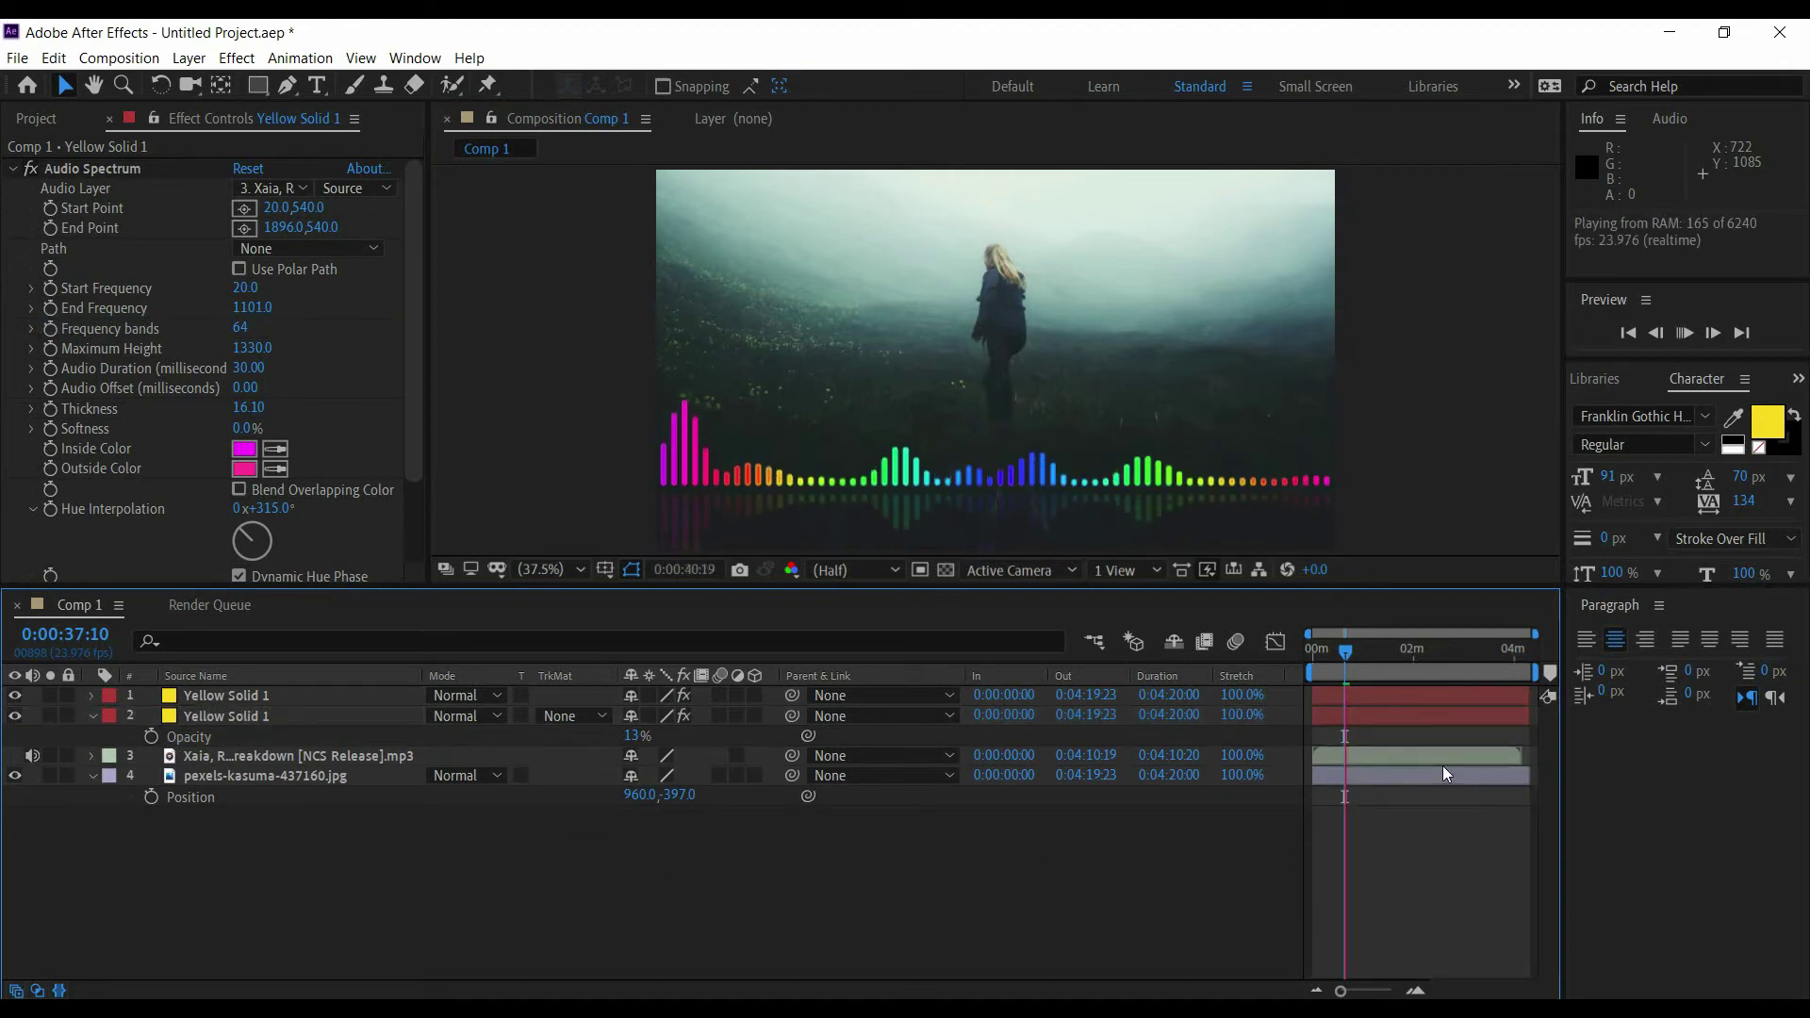
pyautogui.press('space')
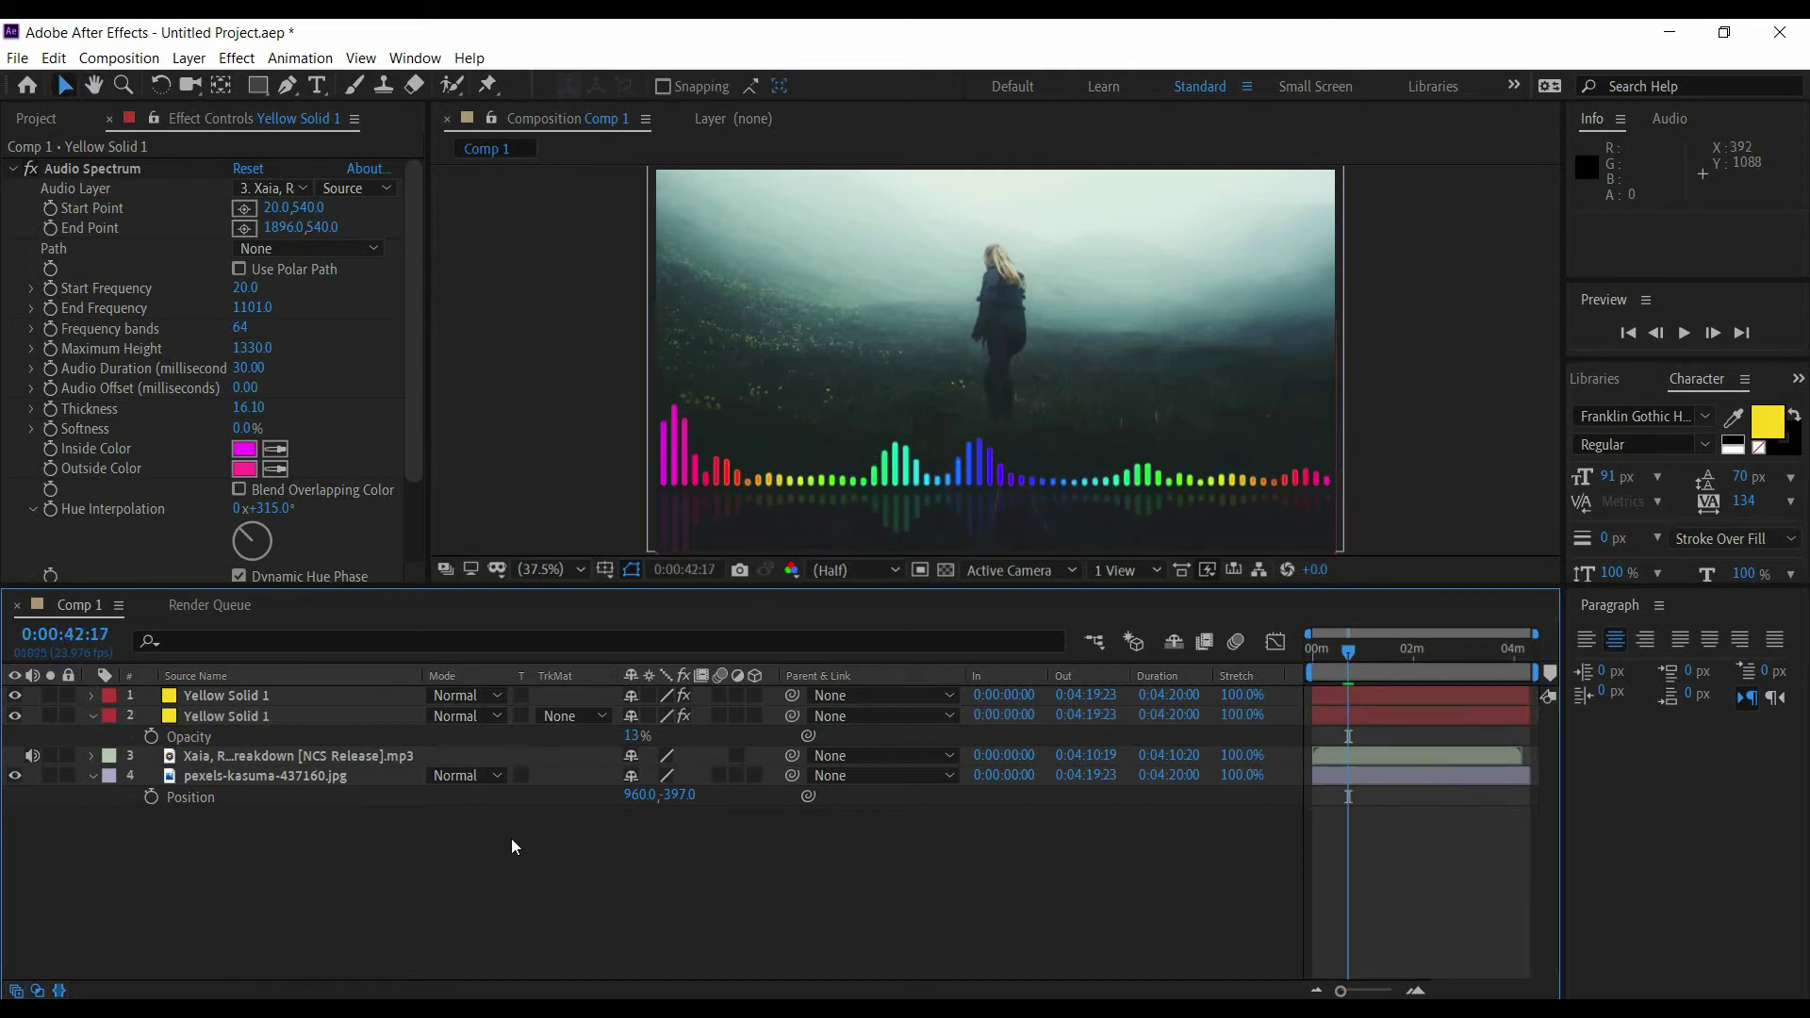
# - Drag Space - 5200.mp4 from the fils folder into Comp 1 as the top layer, then set time to 0:00:14:01
pyautogui.moveTo(259, 998)
pyautogui.click(324, 952)
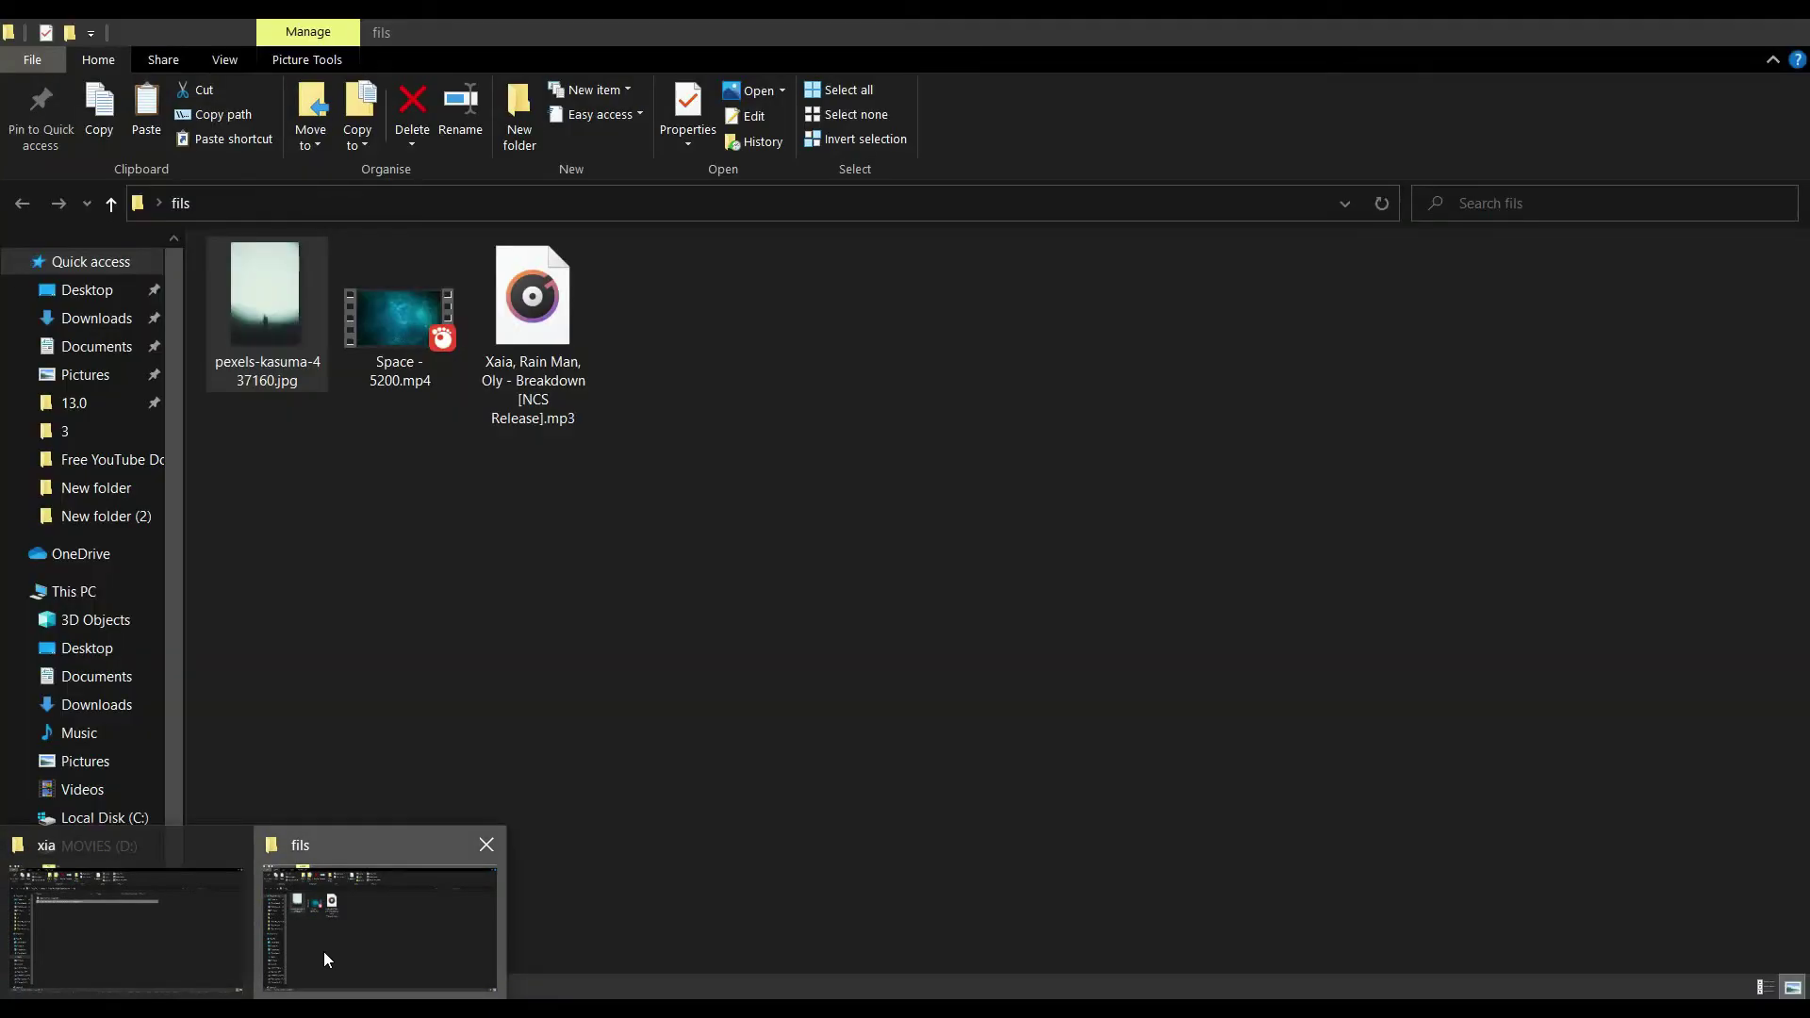
pyautogui.moveTo(406, 313)
pyautogui.mouseDown()
pyautogui.moveTo(501, 985)
pyautogui.moveTo(503, 924)
pyautogui.mouseUp()
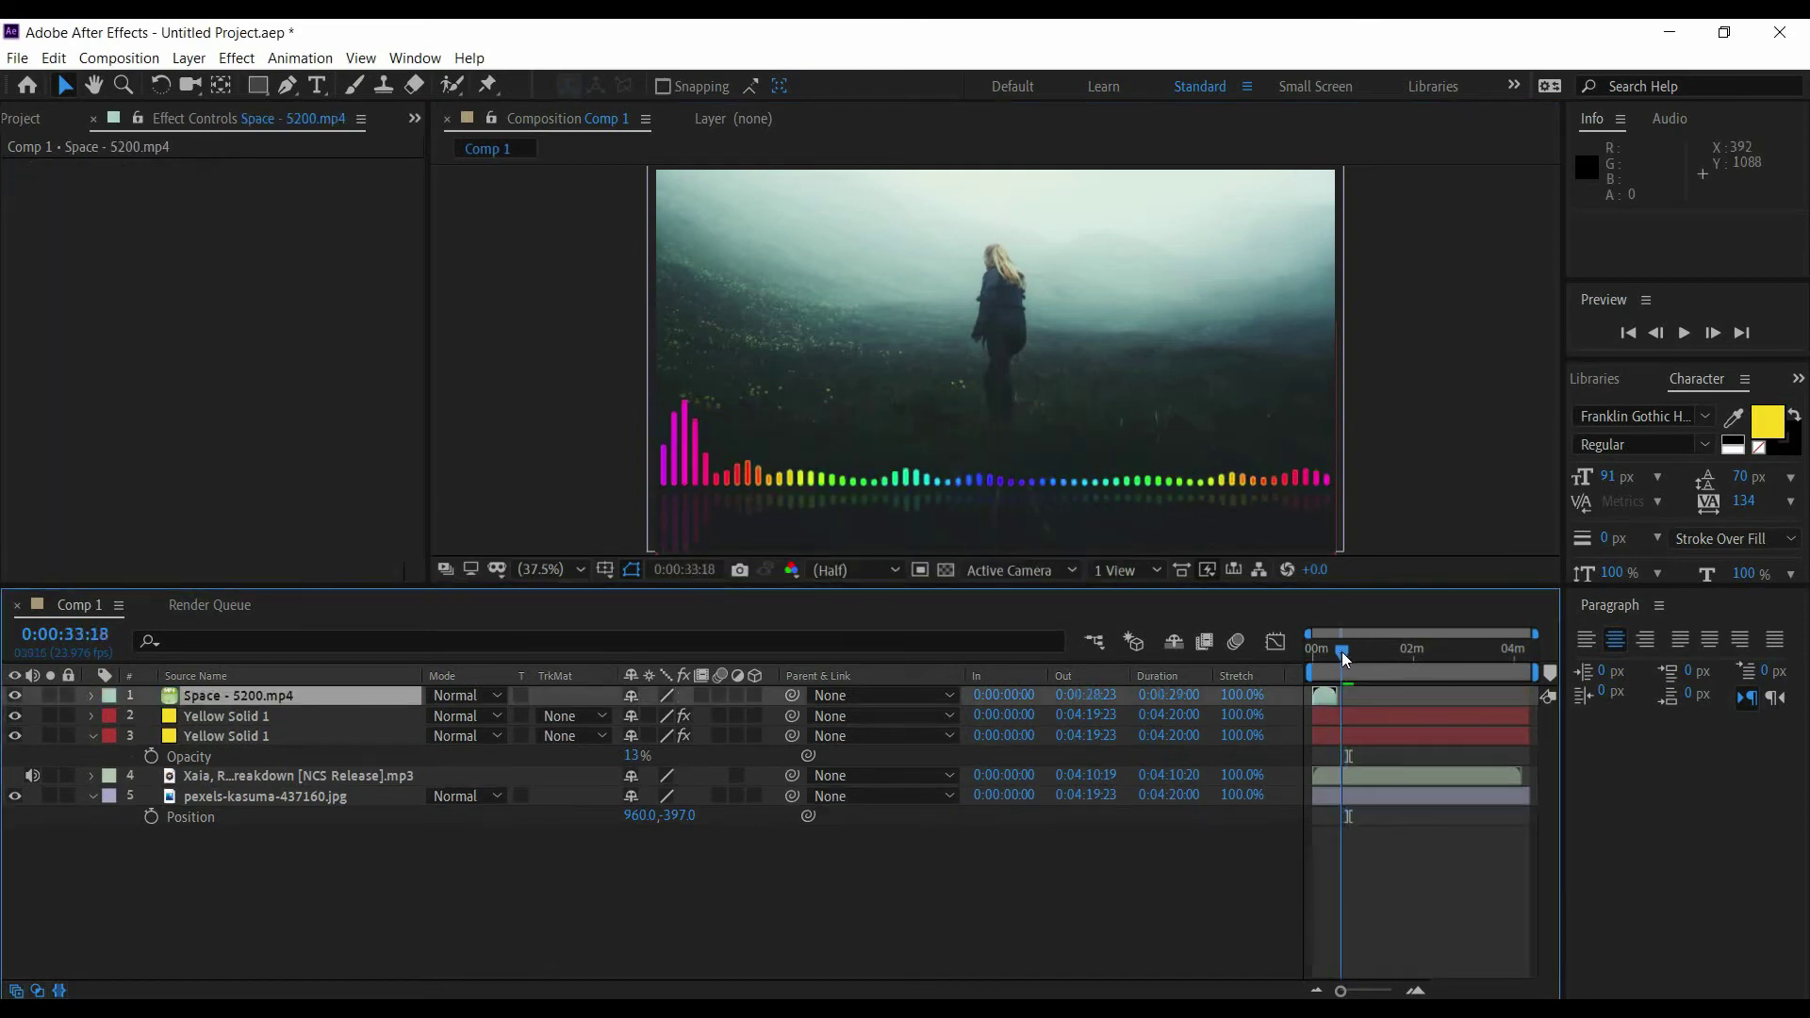
pyautogui.moveTo(1354, 654); pyautogui.dragTo(1328, 654)
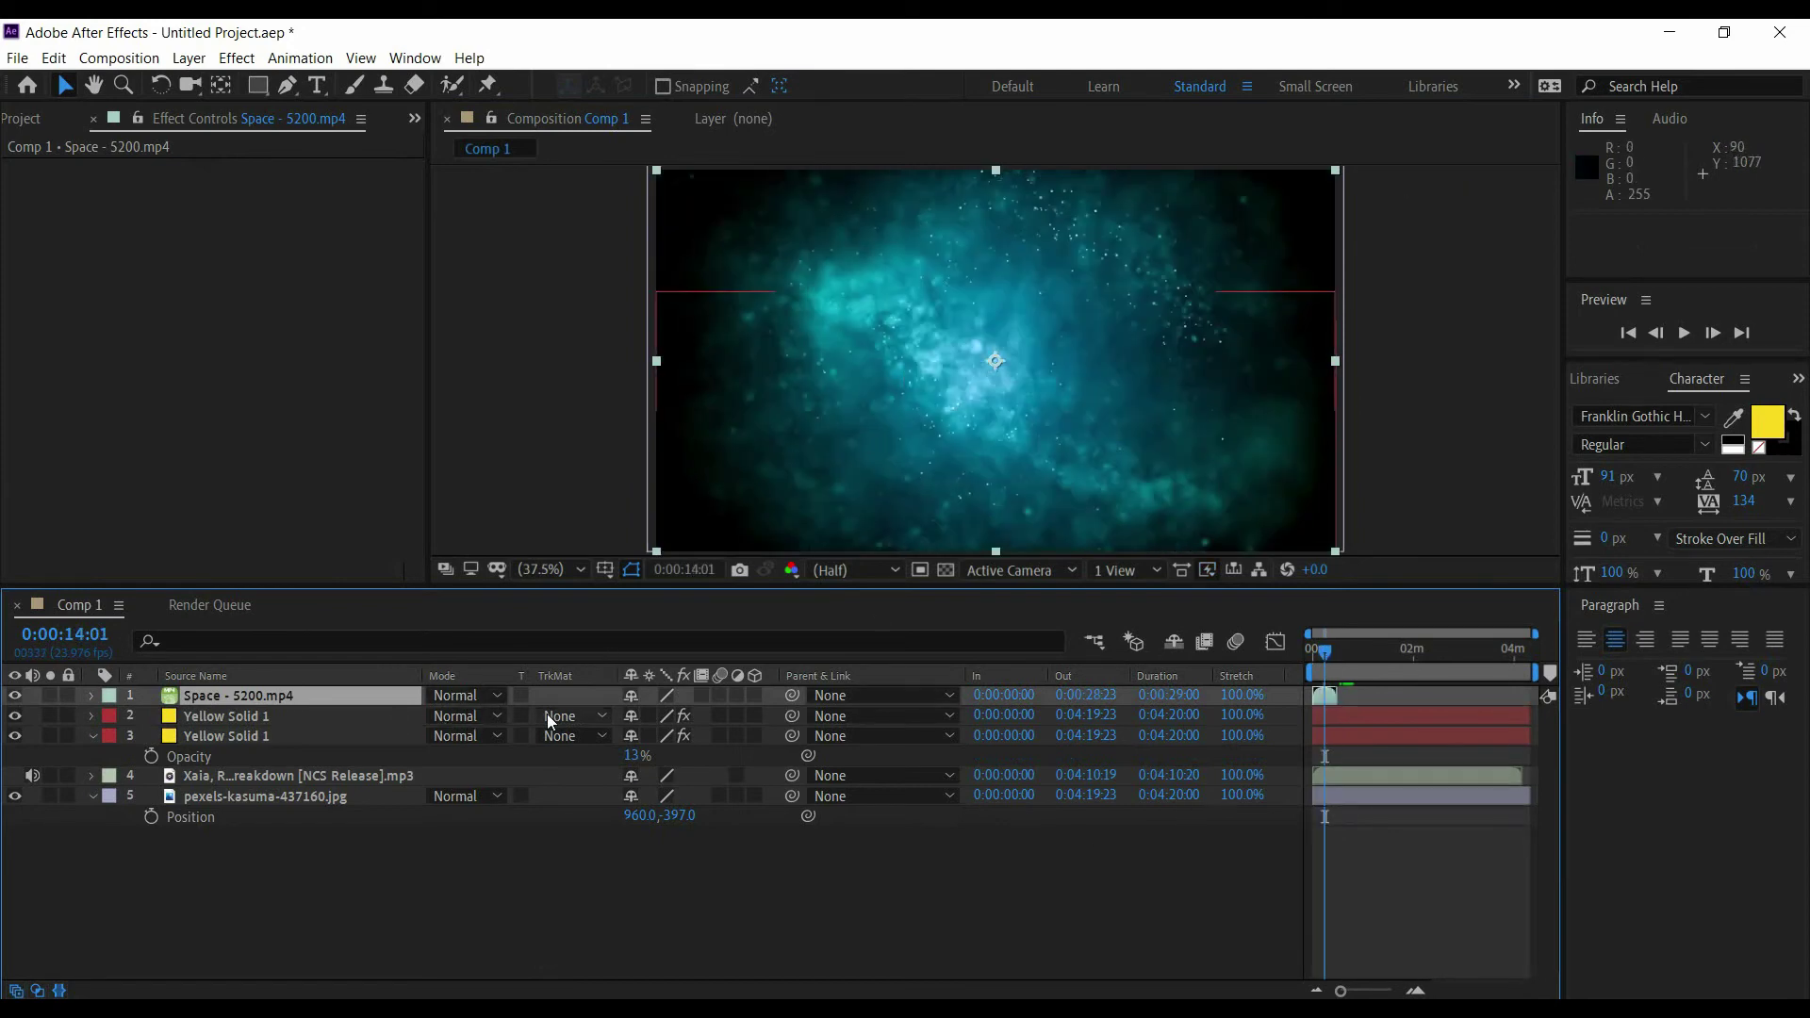
# - Set the Space clip to Multiply at 60% opacity below the spectrum layers, then preview from the start
pyautogui.click(490, 696)
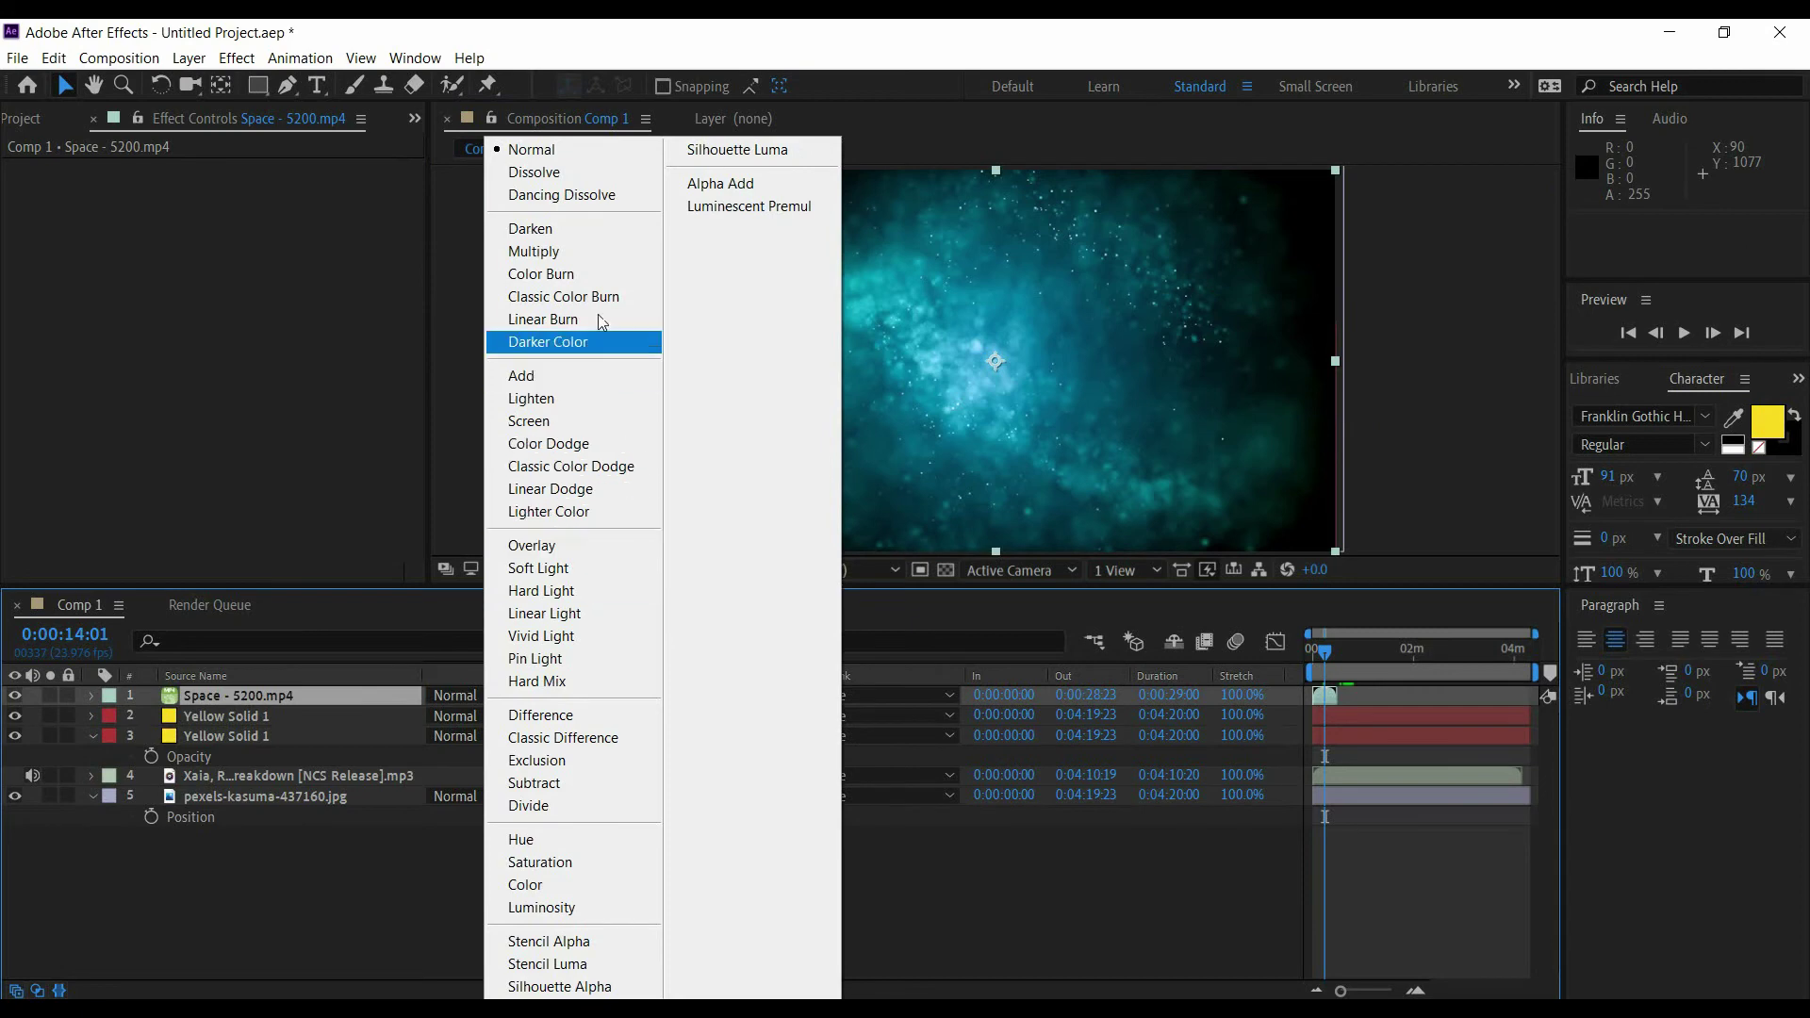
pyautogui.click(554, 250)
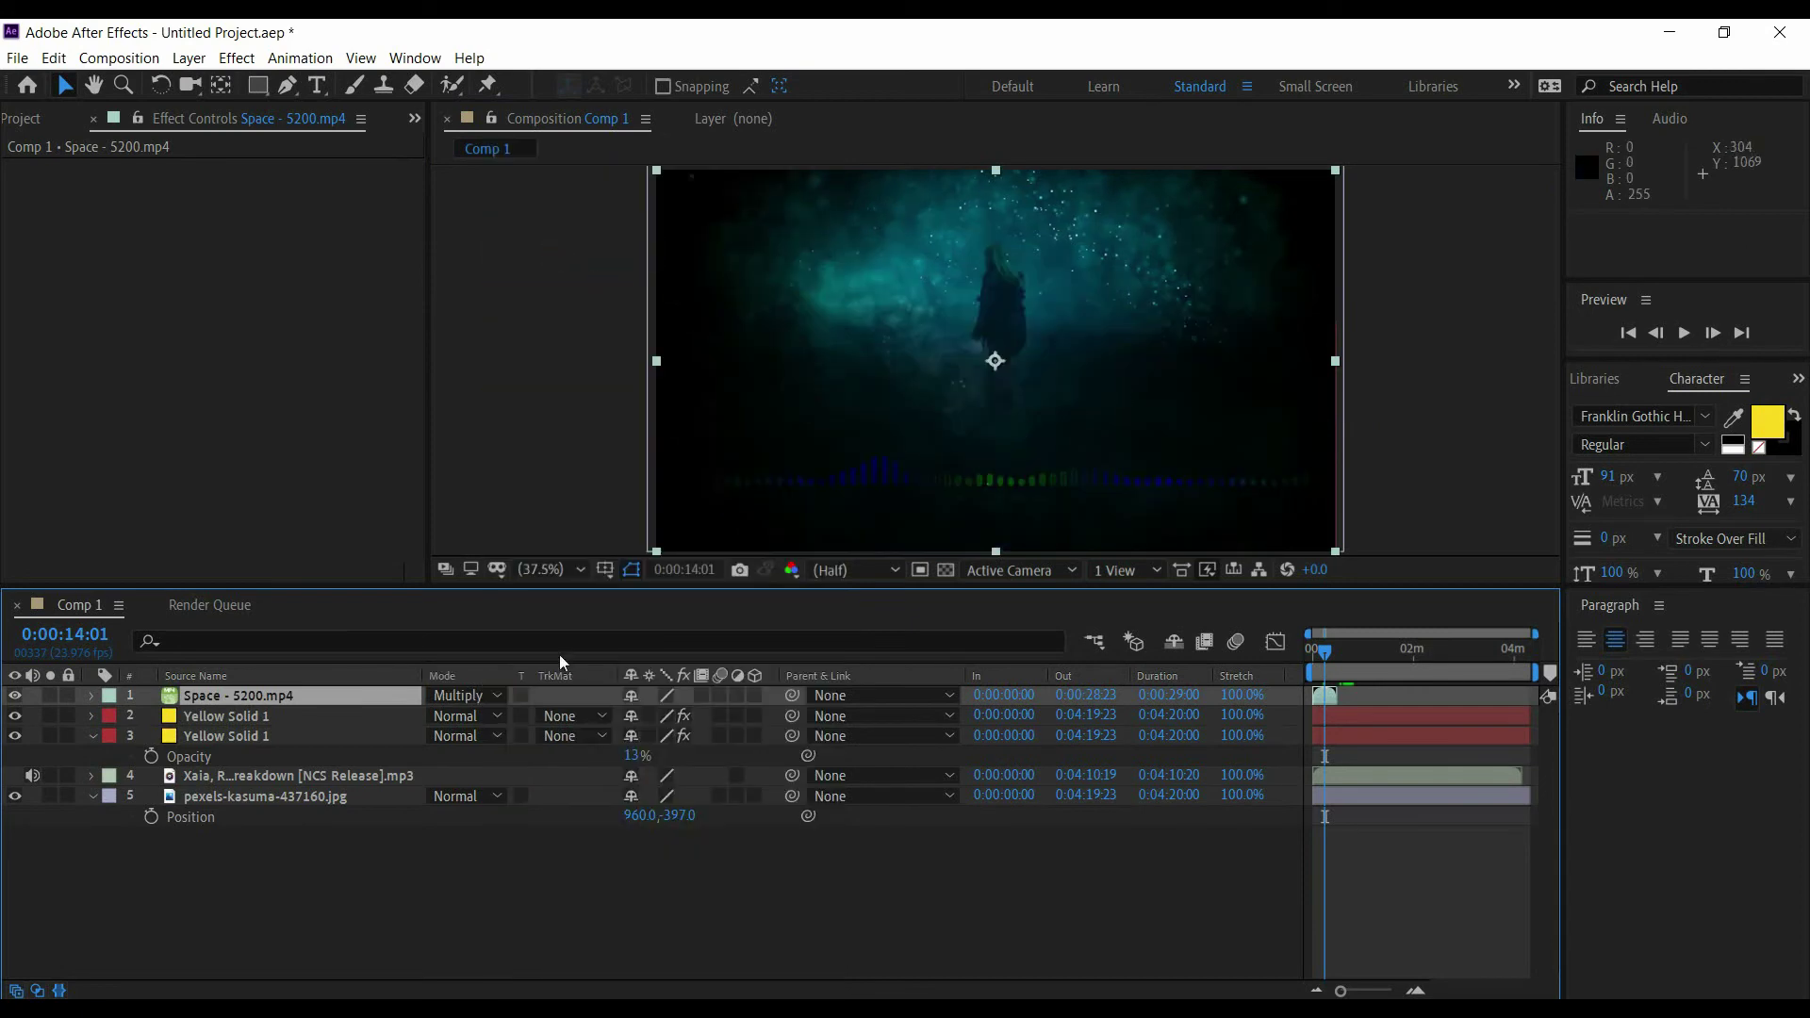
pyautogui.moveTo(247, 695); pyautogui.dragTo(243, 787)
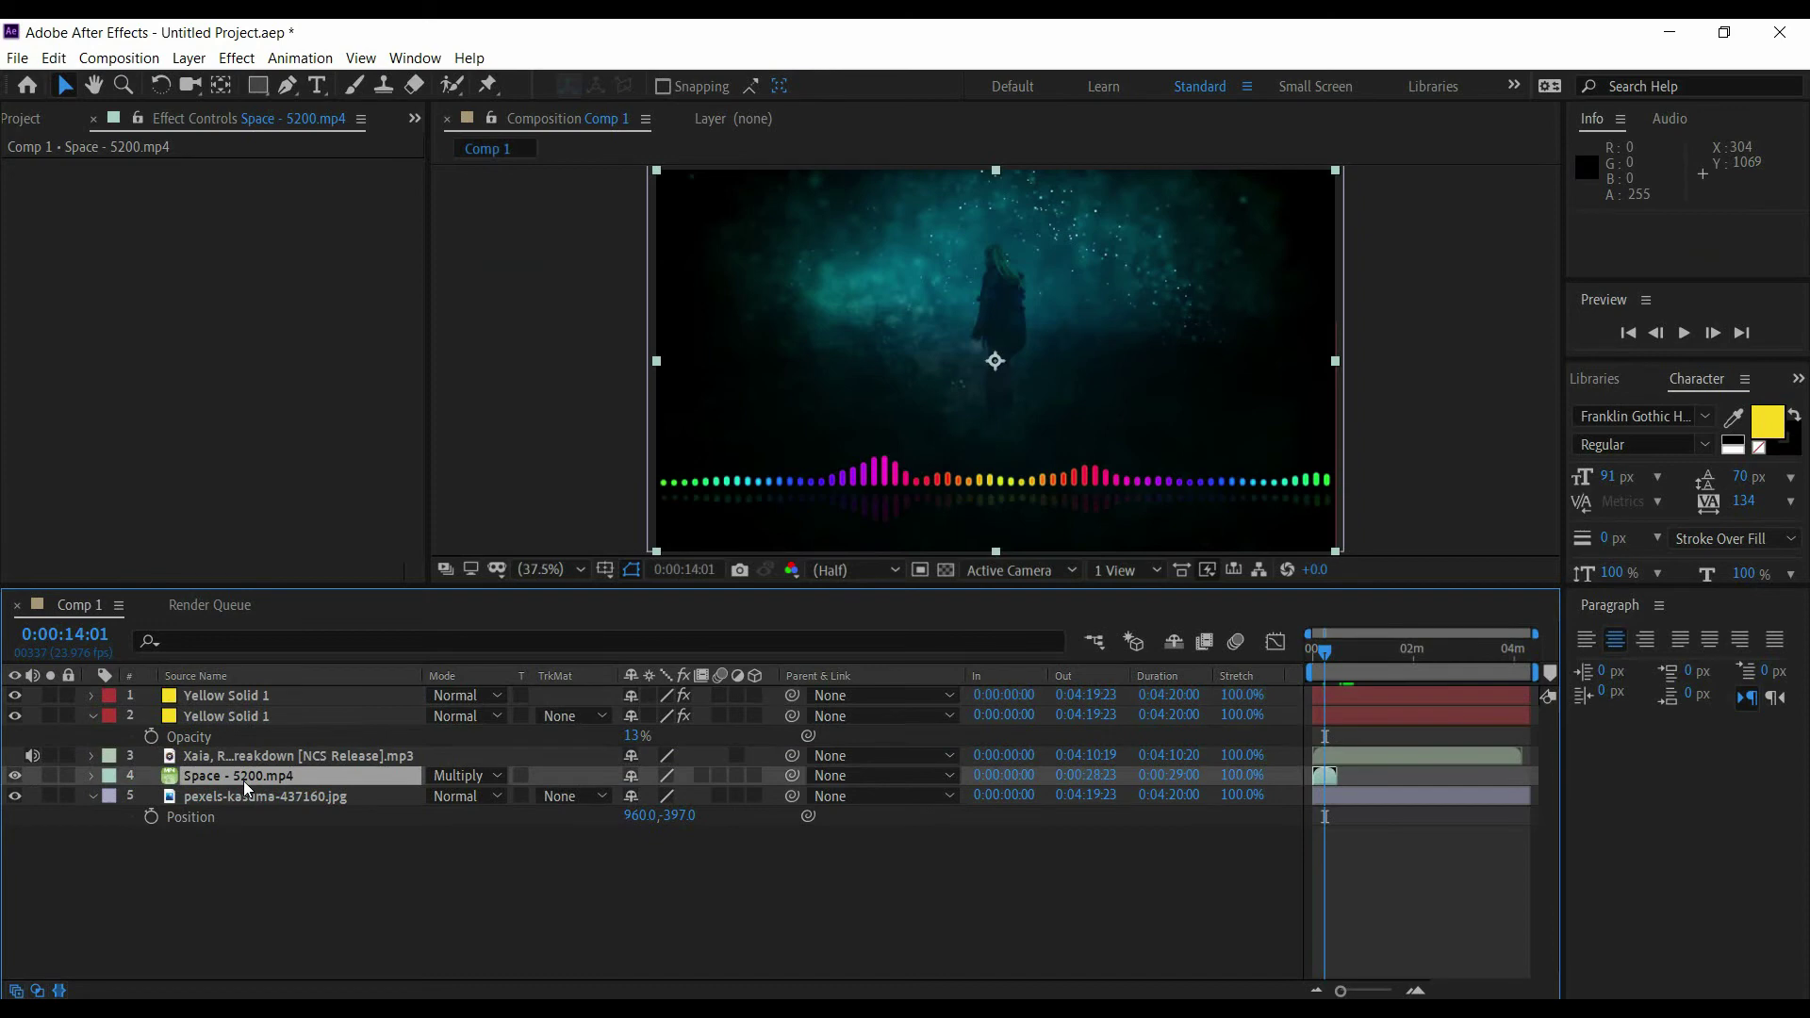
pyautogui.press('t')
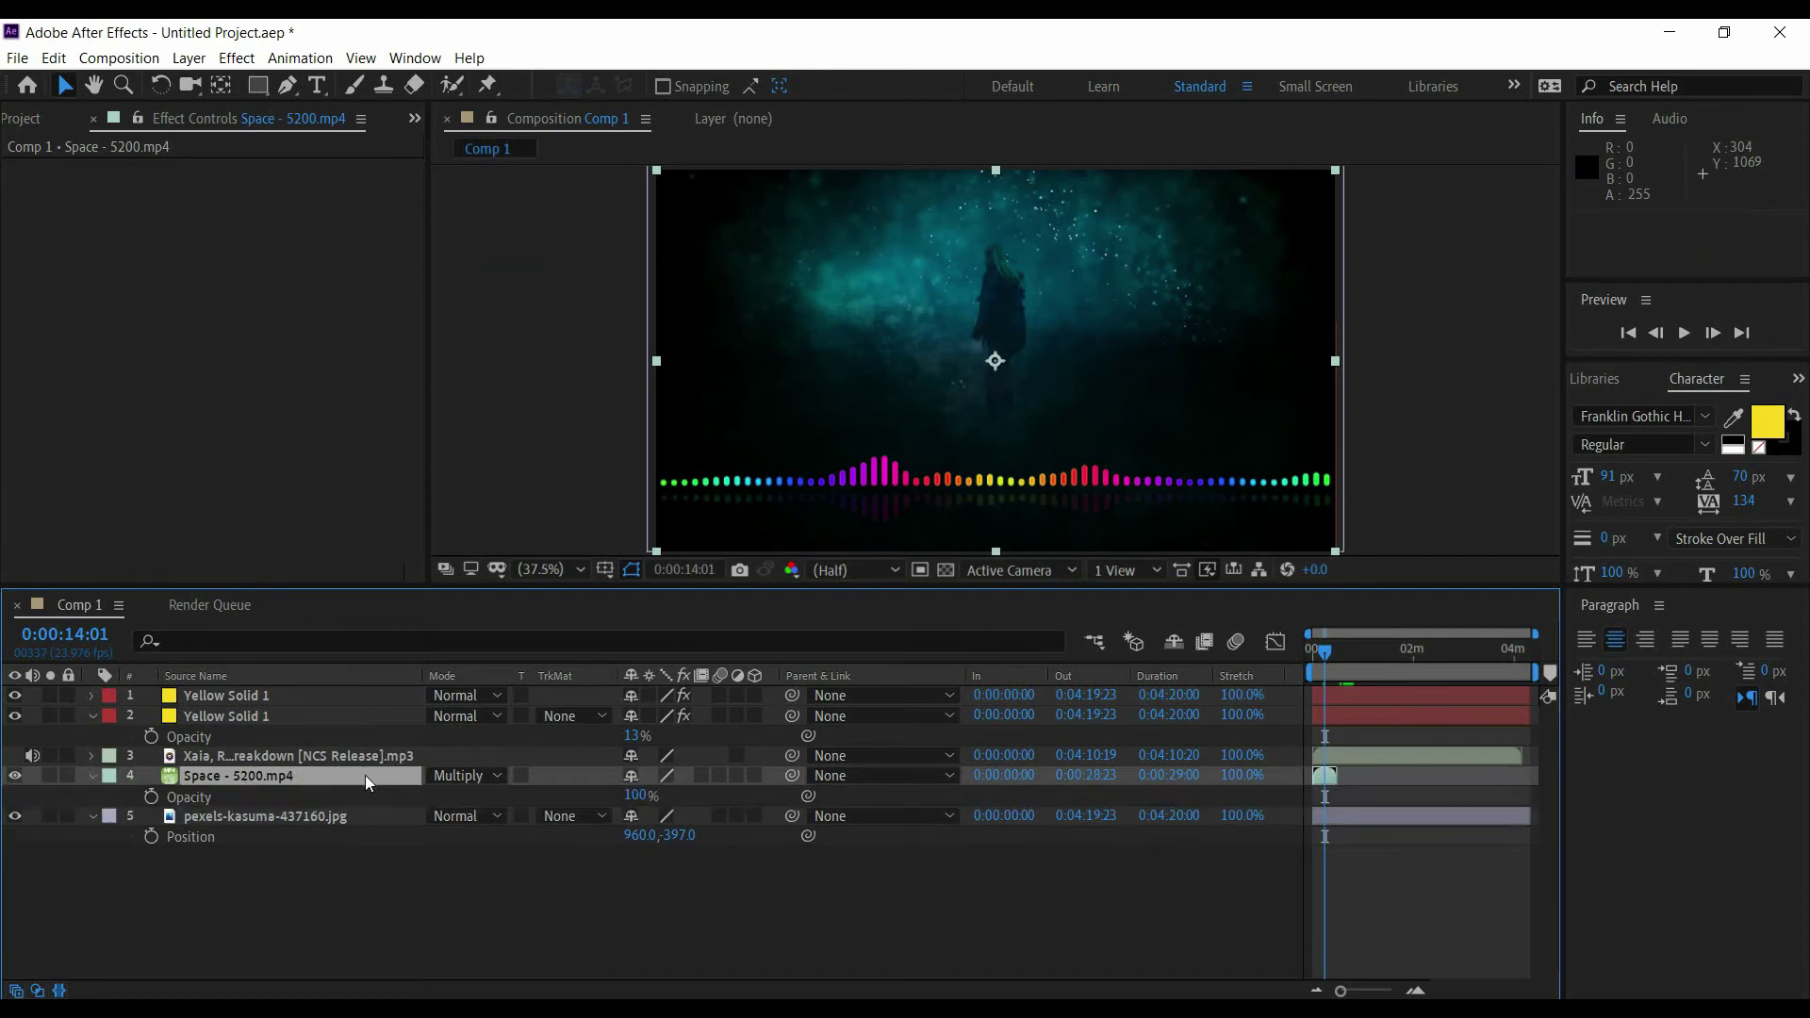
pyautogui.moveTo(641, 798); pyautogui.dragTo(602, 803)
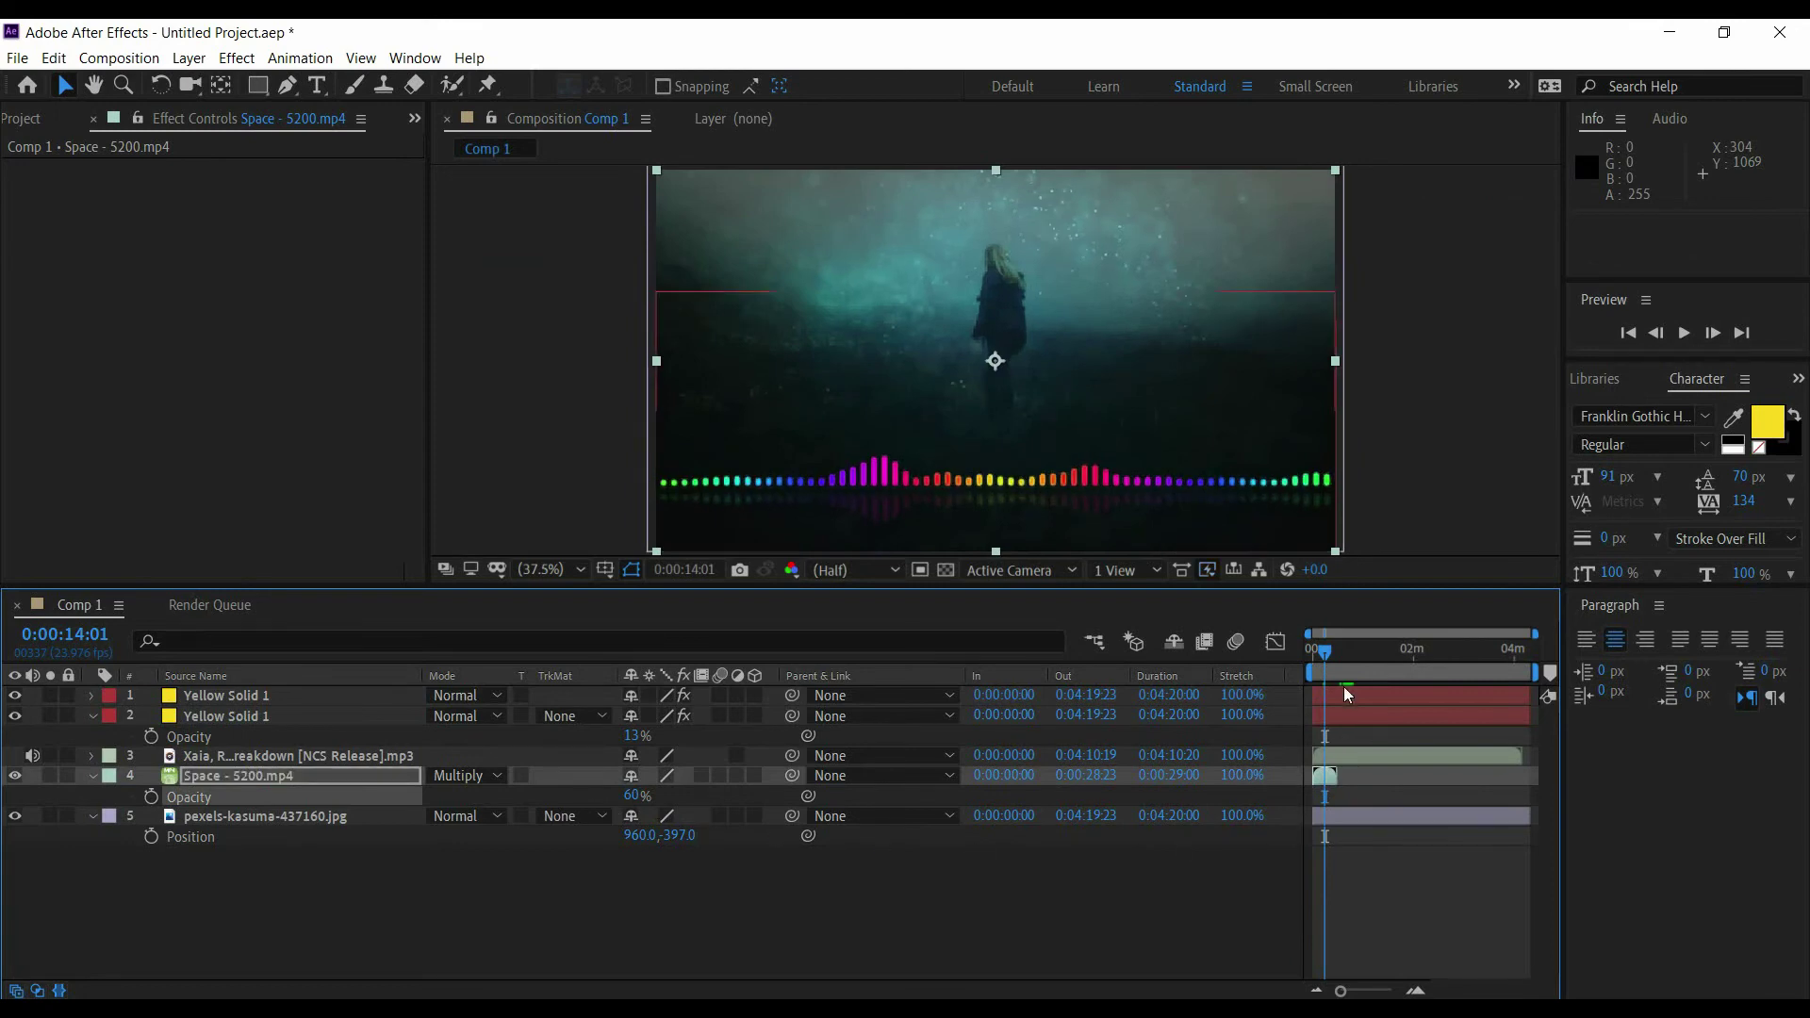
pyautogui.moveTo(1321, 647); pyautogui.dragTo(1309, 653)
pyautogui.press('space')
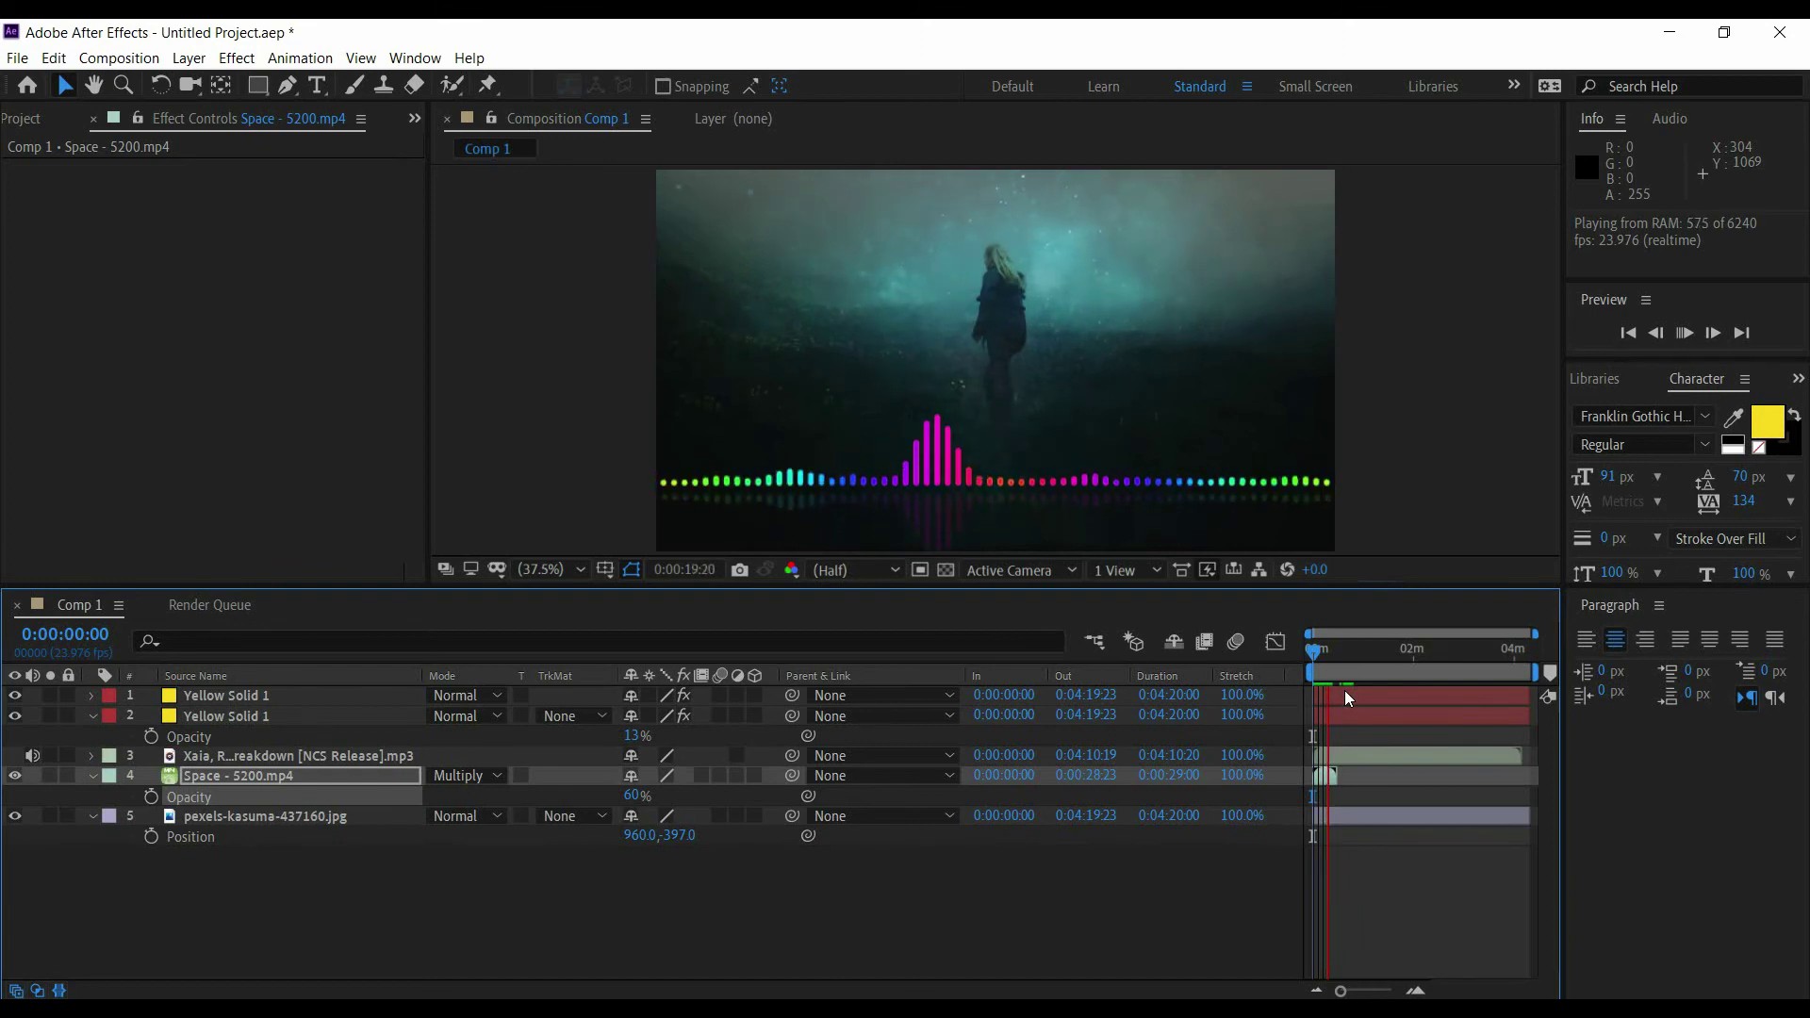
pyautogui.press('space')
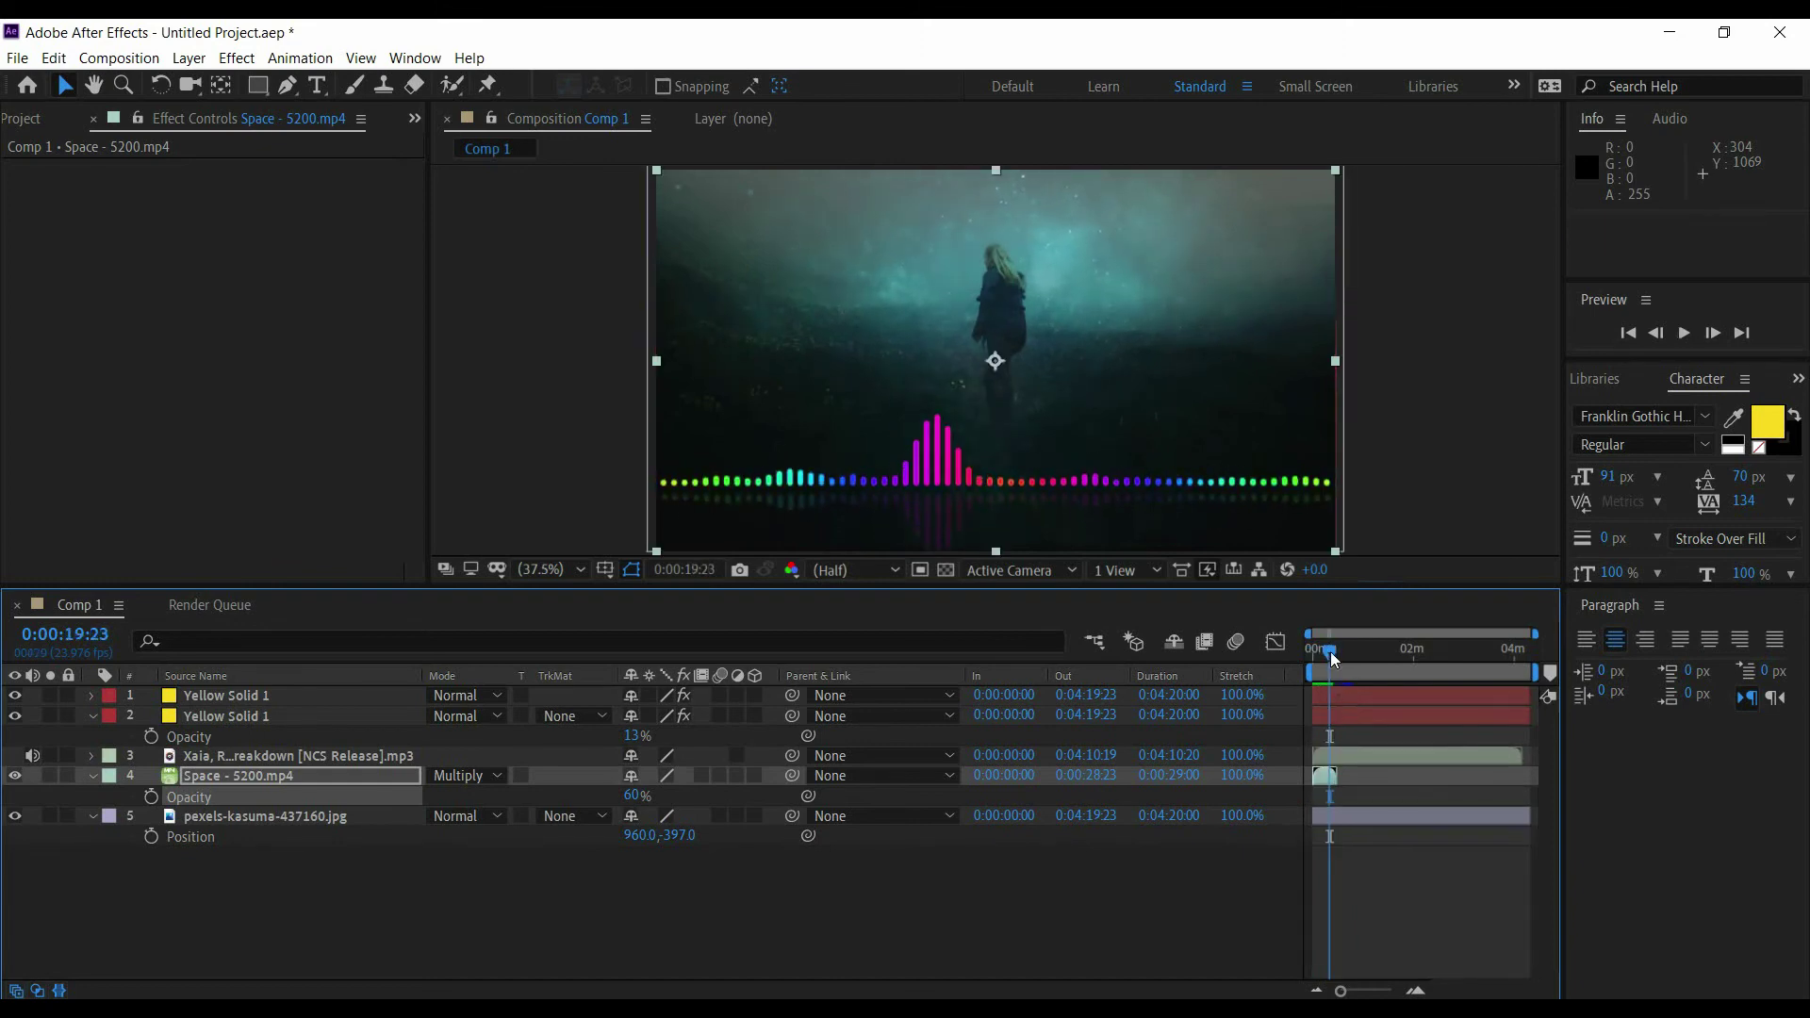
pyautogui.moveTo(1329, 652); pyautogui.dragTo(1321, 653)
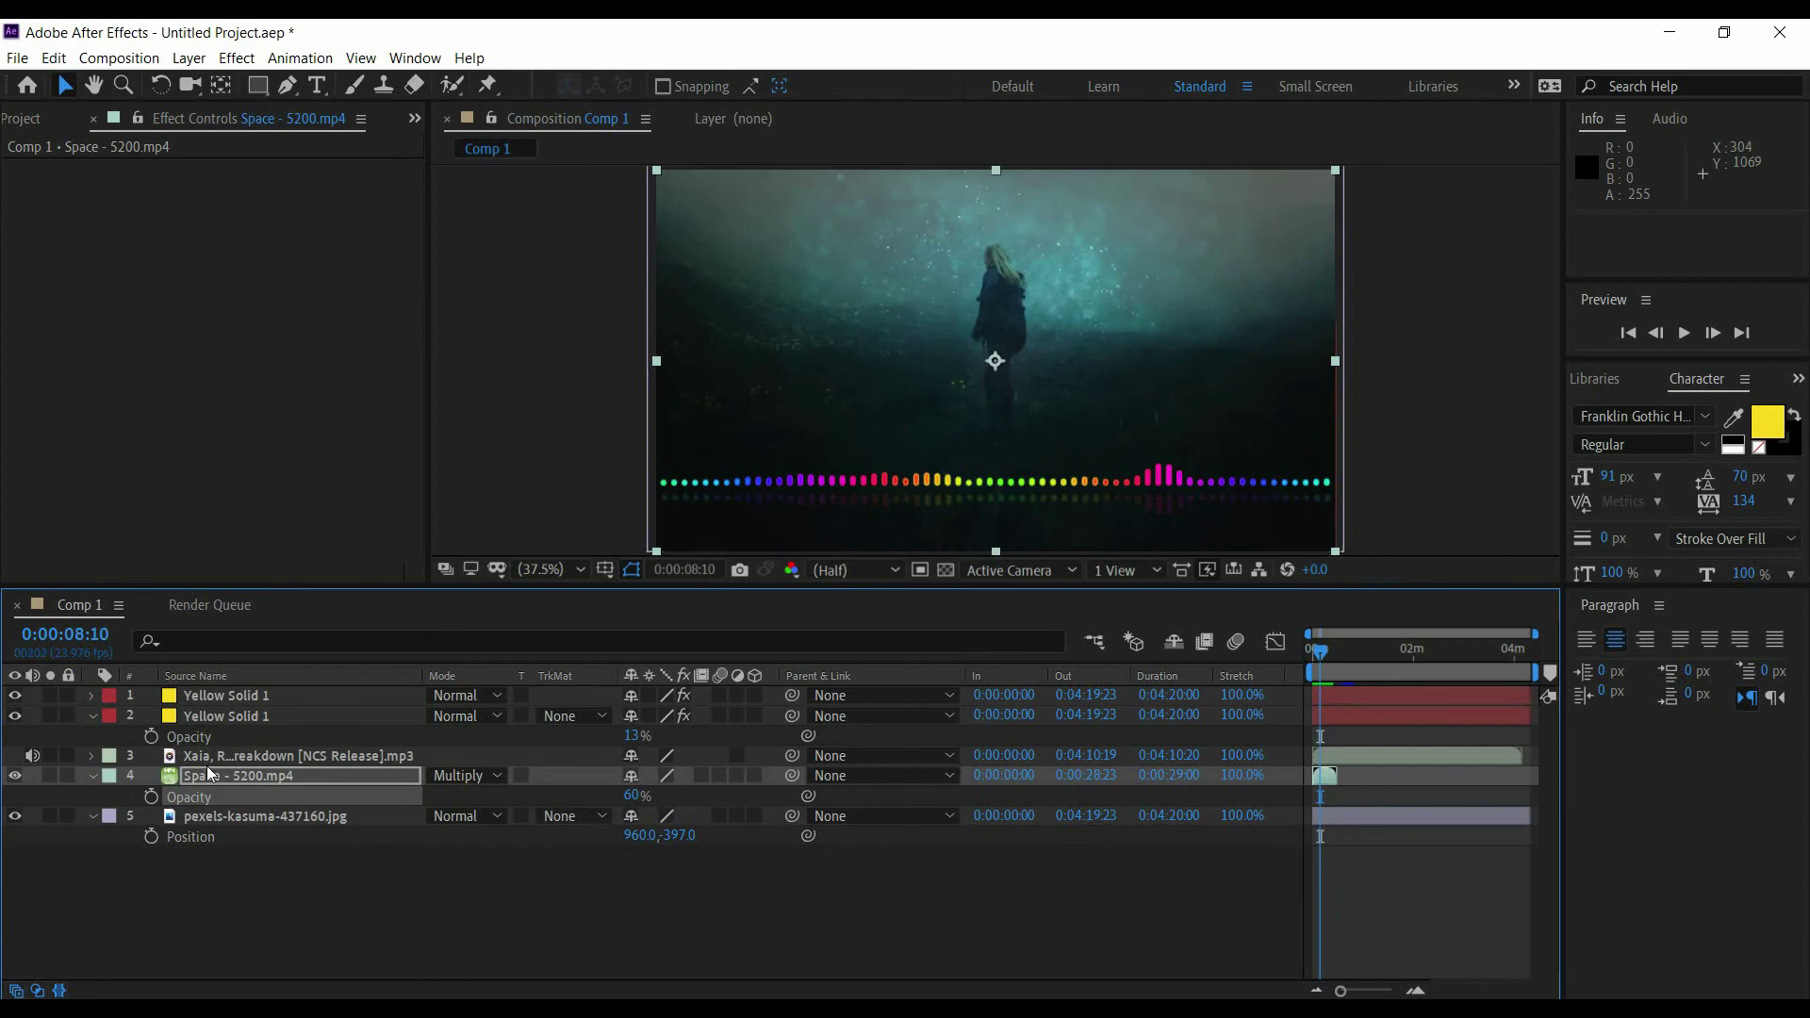
pyautogui.click(250, 777)
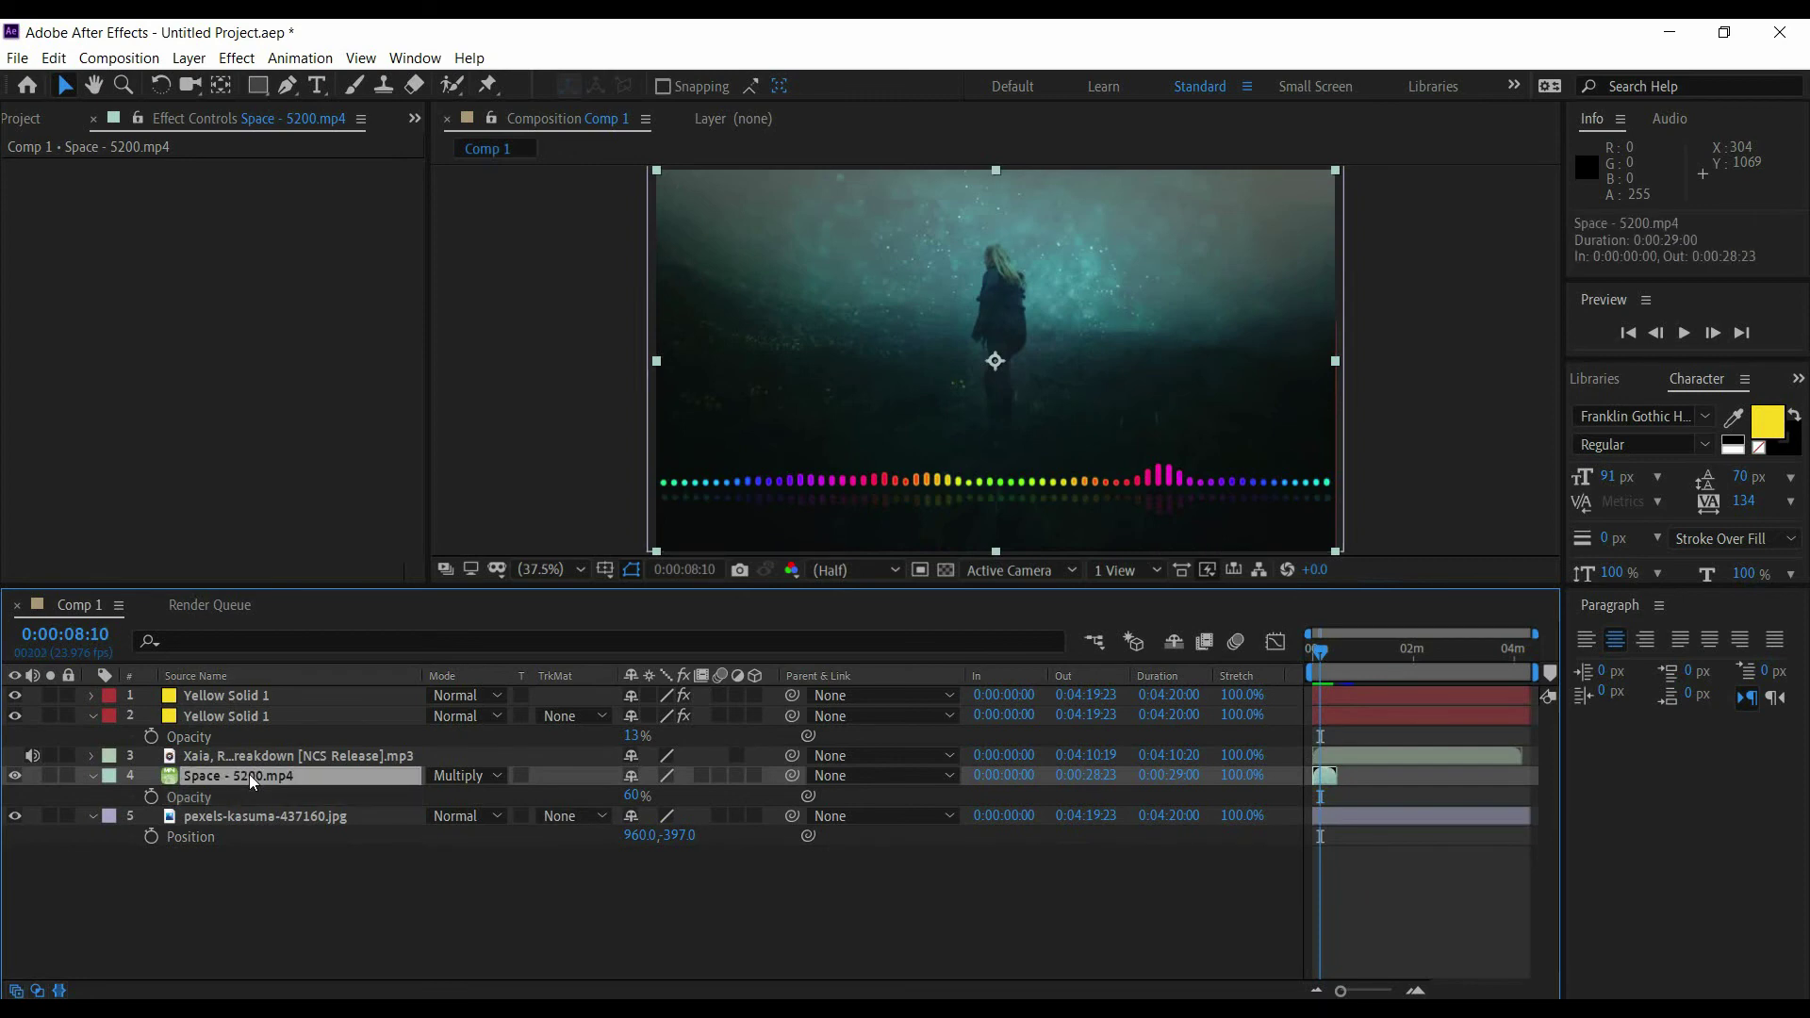
# - Duplicate the Space clip and start the copy at 0:00:28:20, where the original ends
pyautogui.click(53, 59)
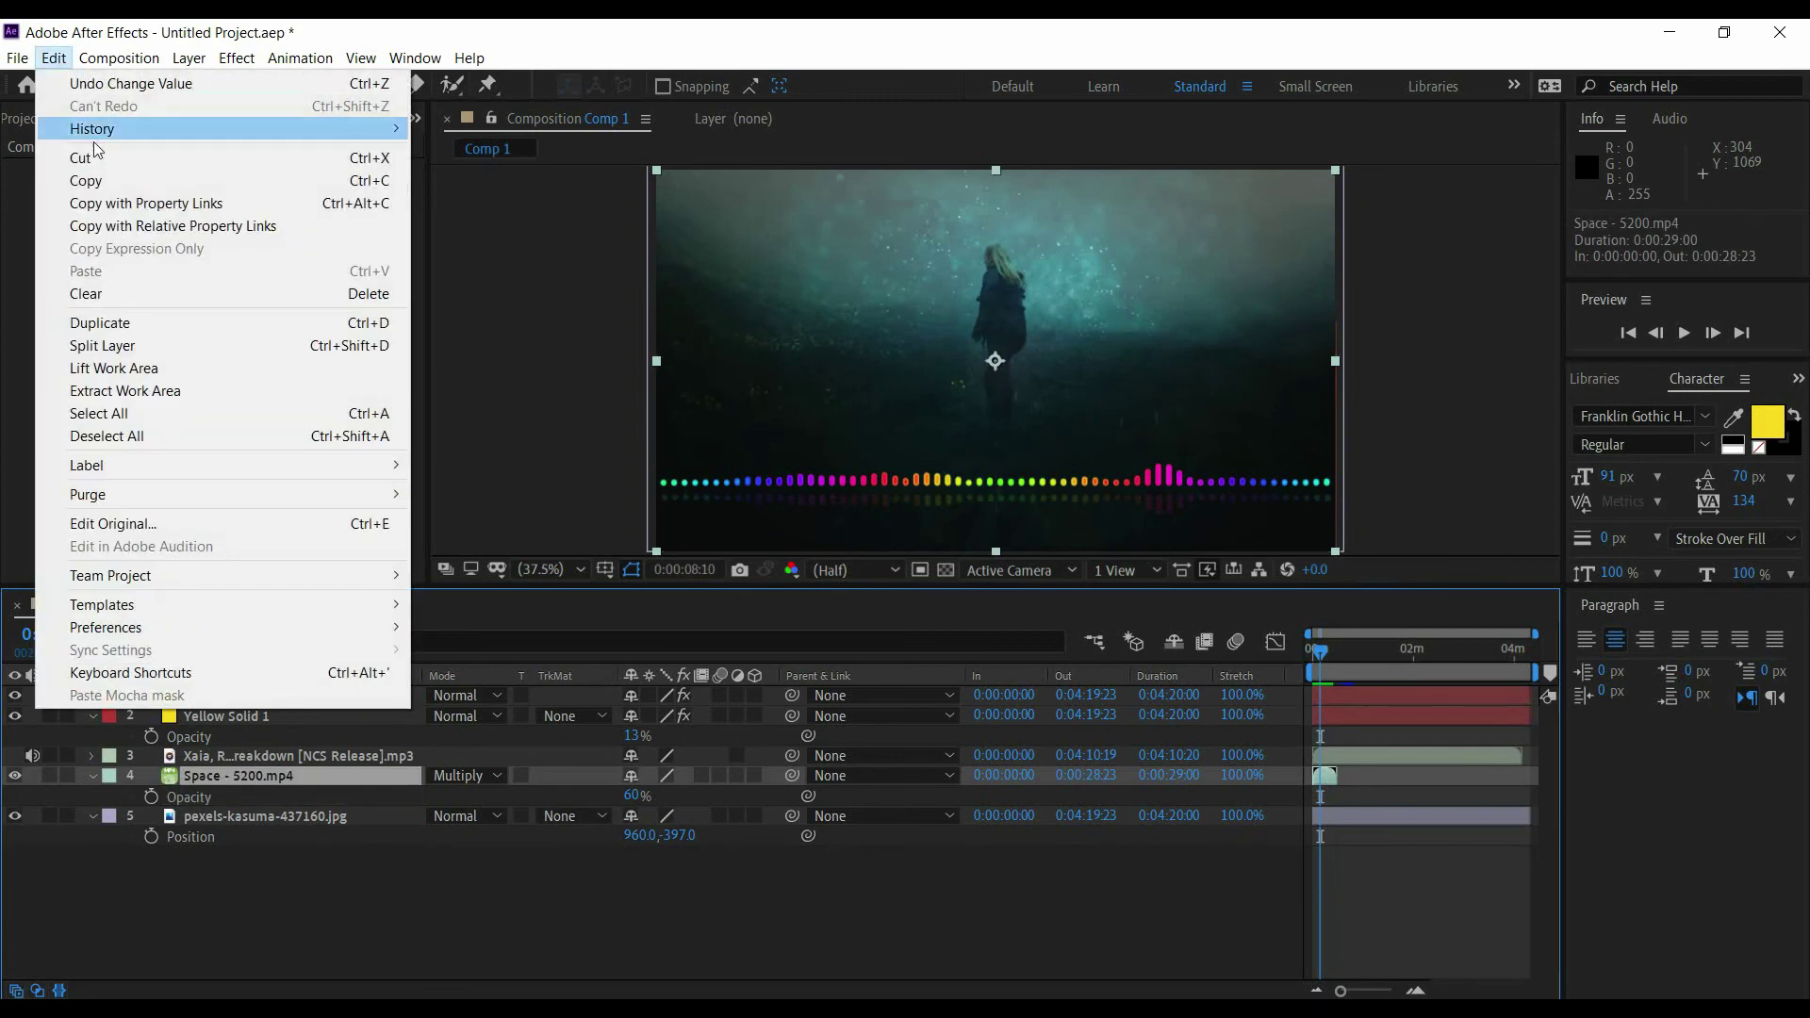
pyautogui.click(381, 330)
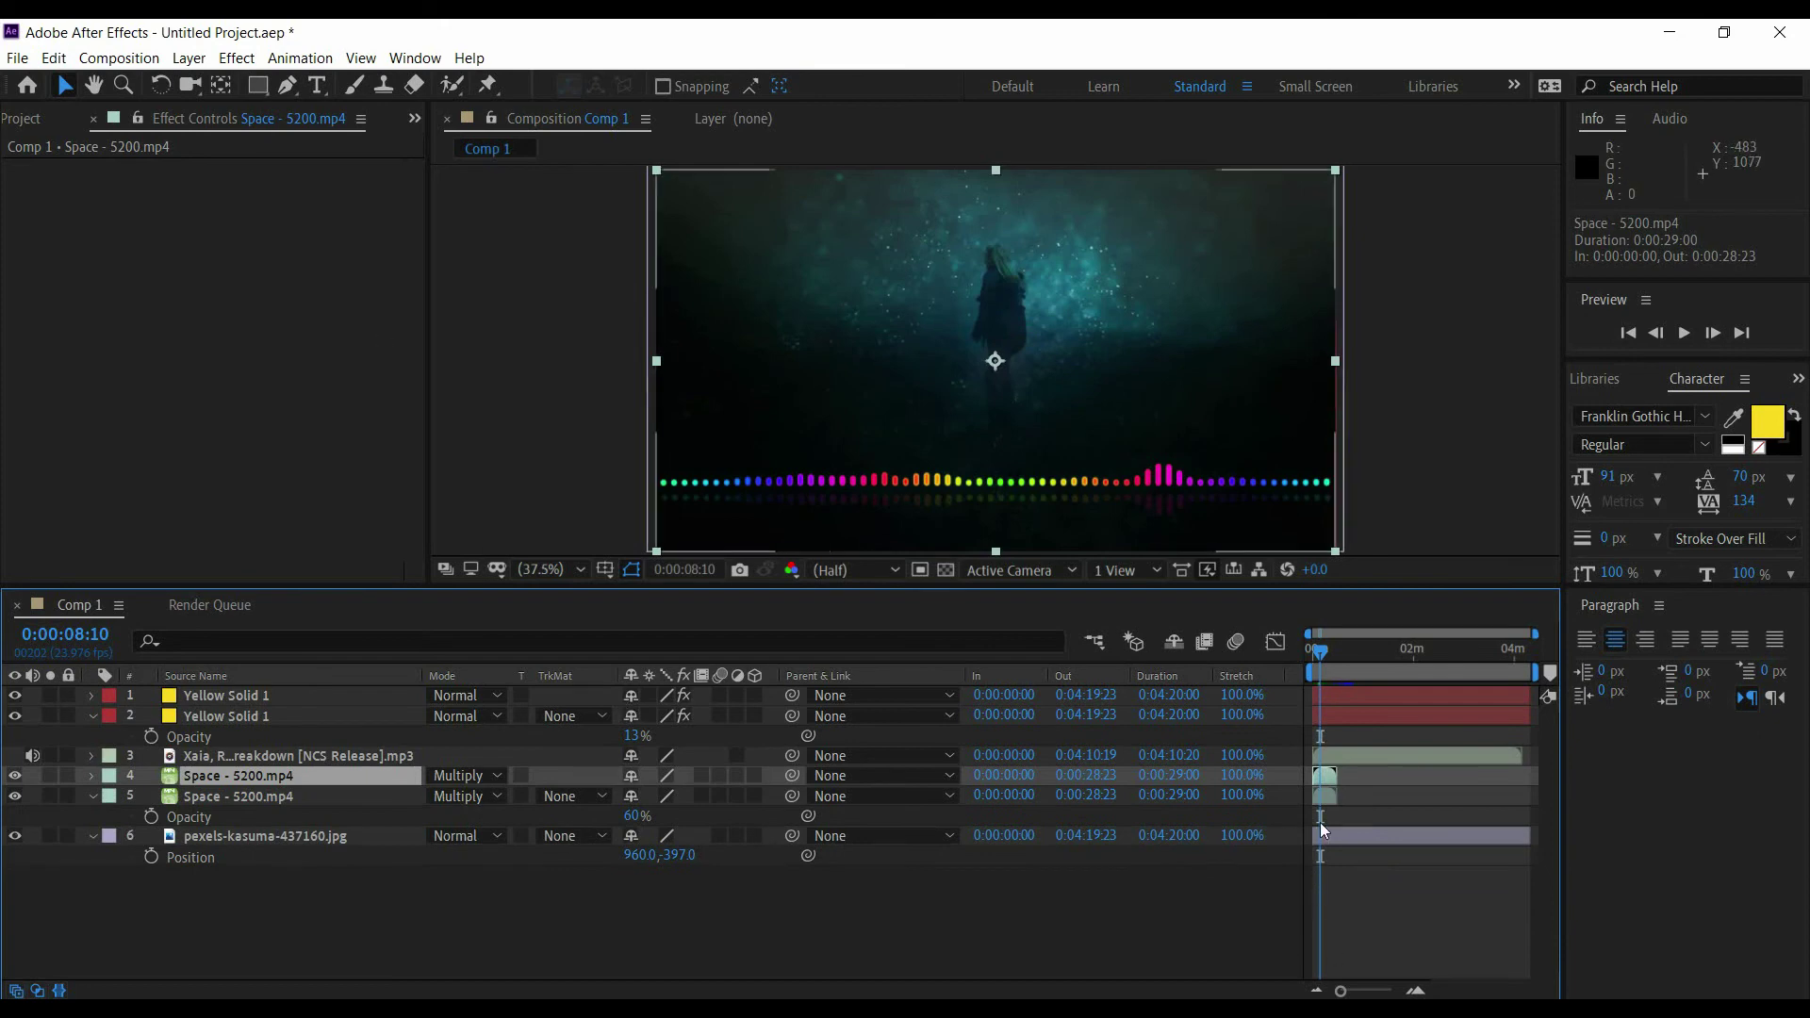
pyautogui.moveTo(1326, 797); pyautogui.dragTo(1353, 795)
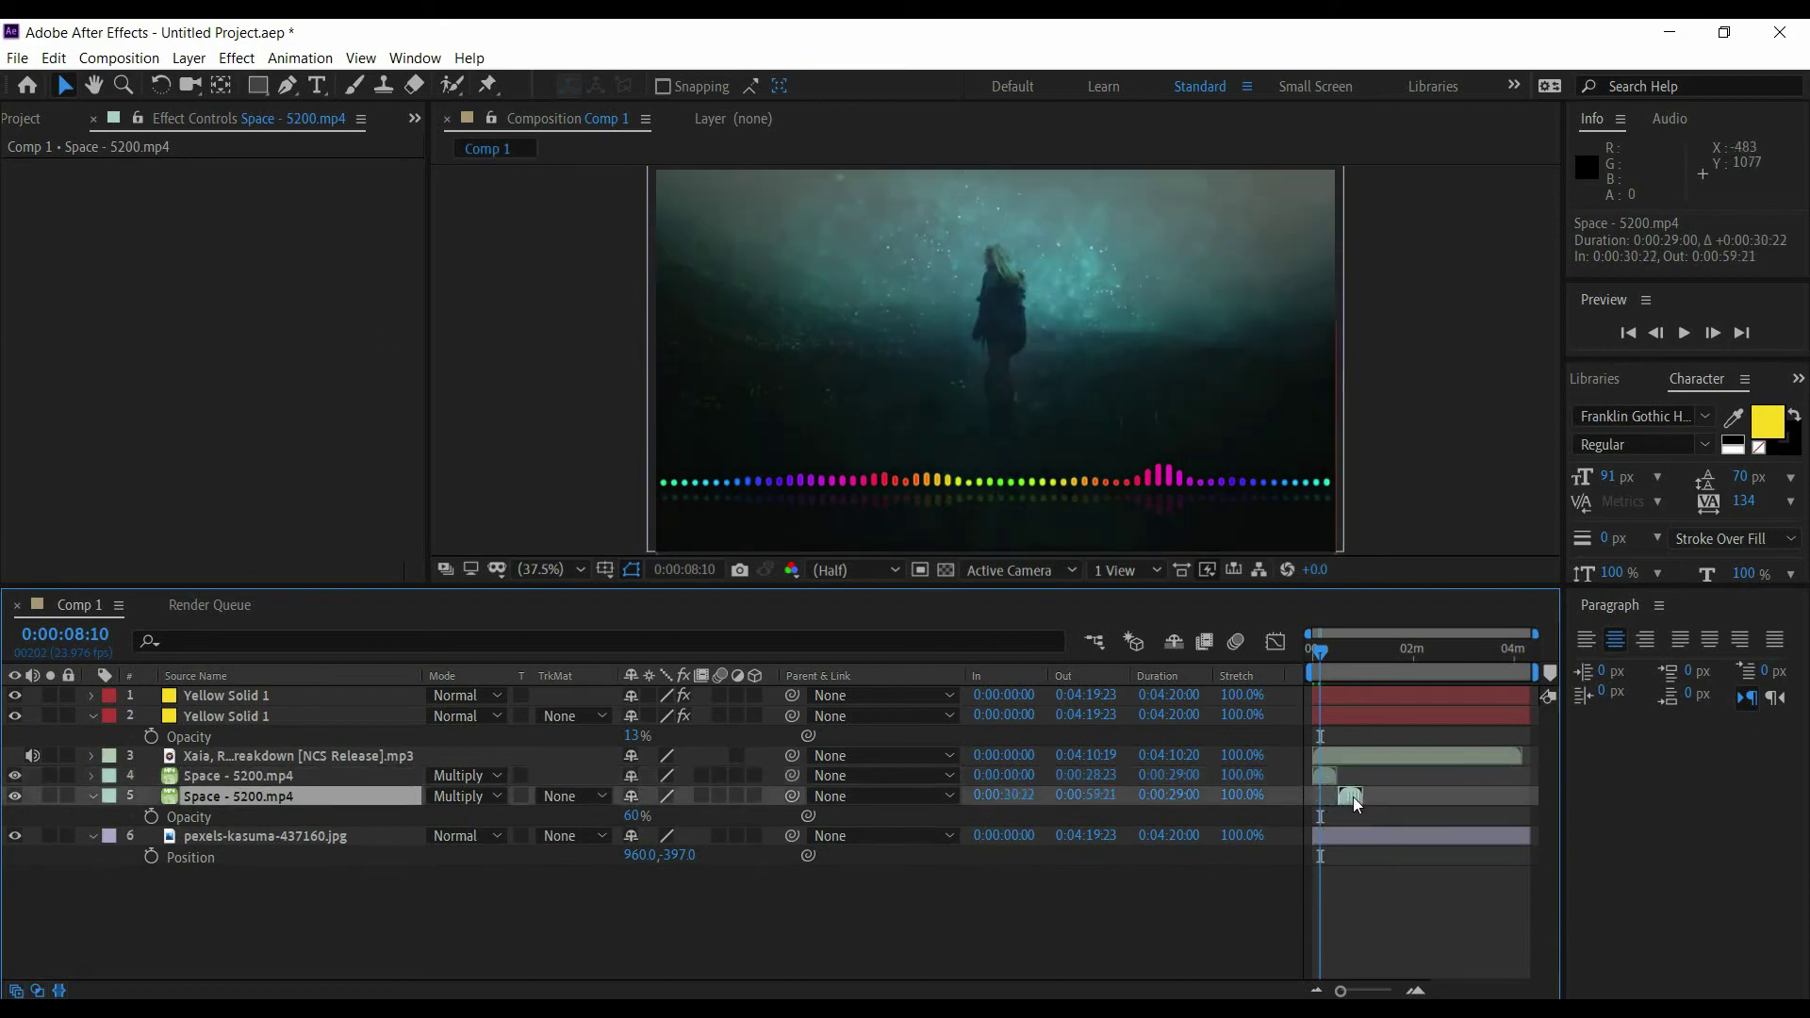
pyautogui.moveTo(1339, 991); pyautogui.dragTo(1380, 991)
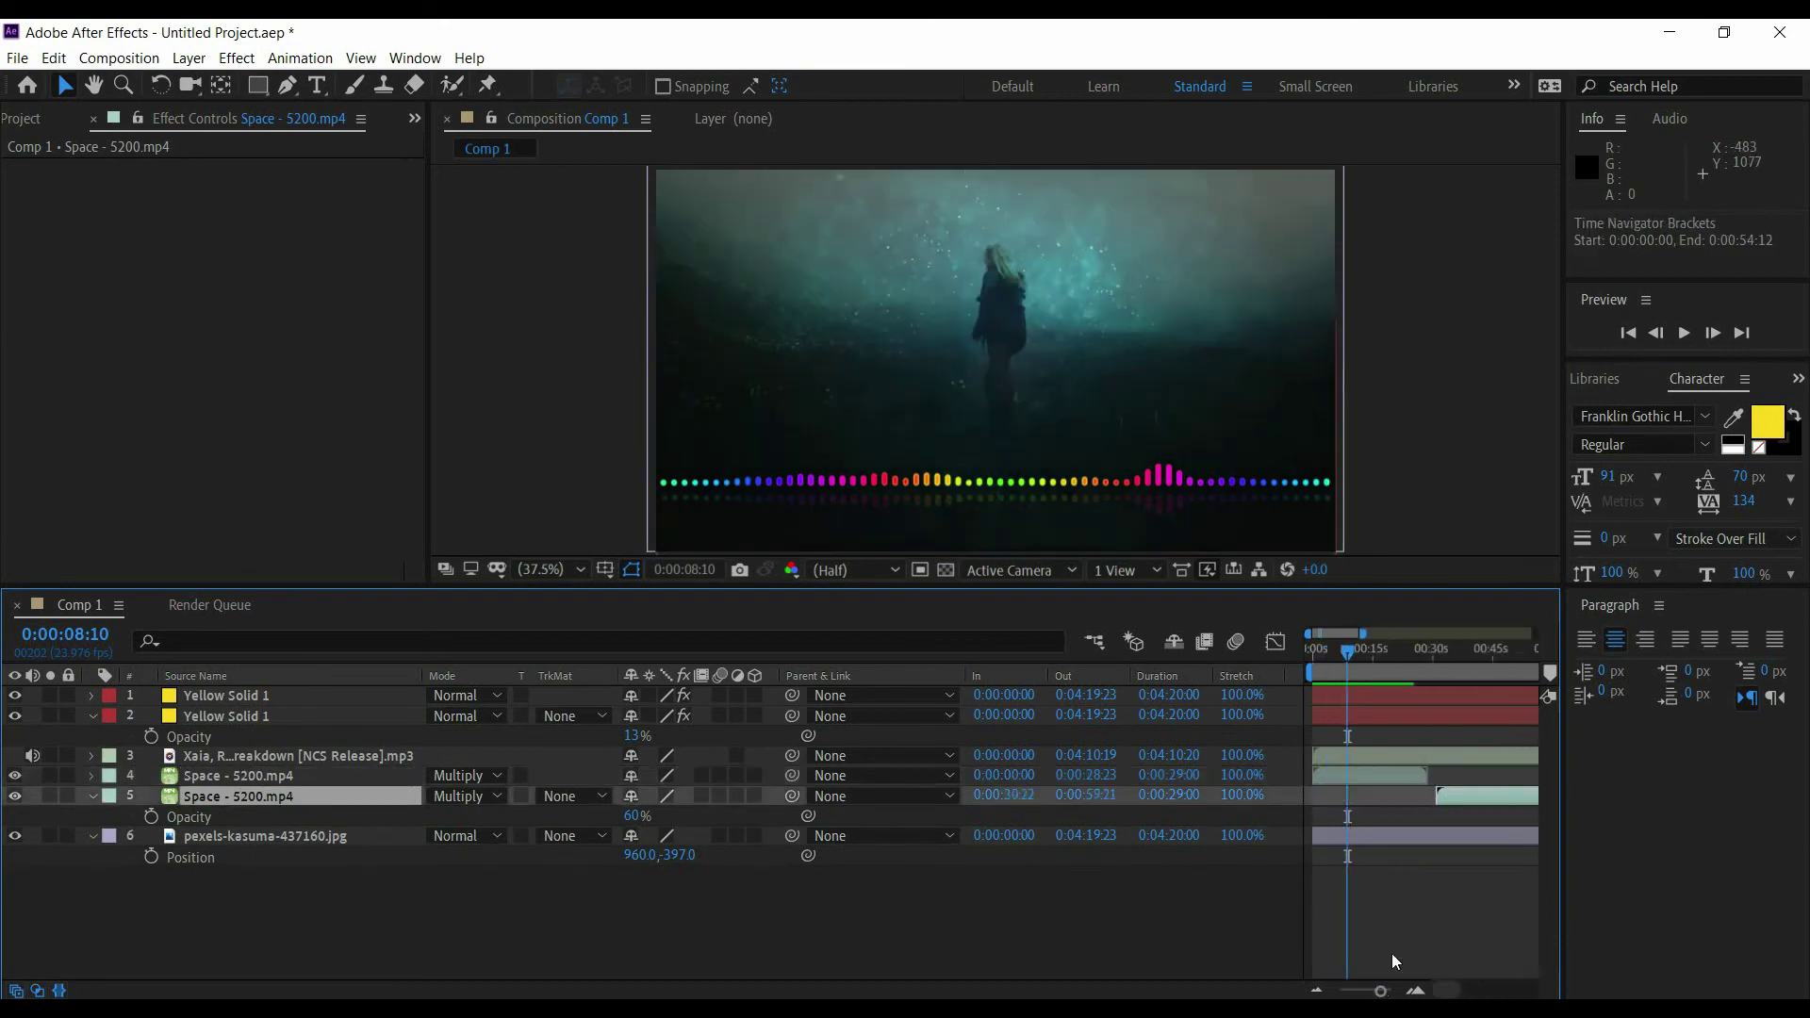
pyautogui.moveTo(1461, 796); pyautogui.dragTo(1453, 795)
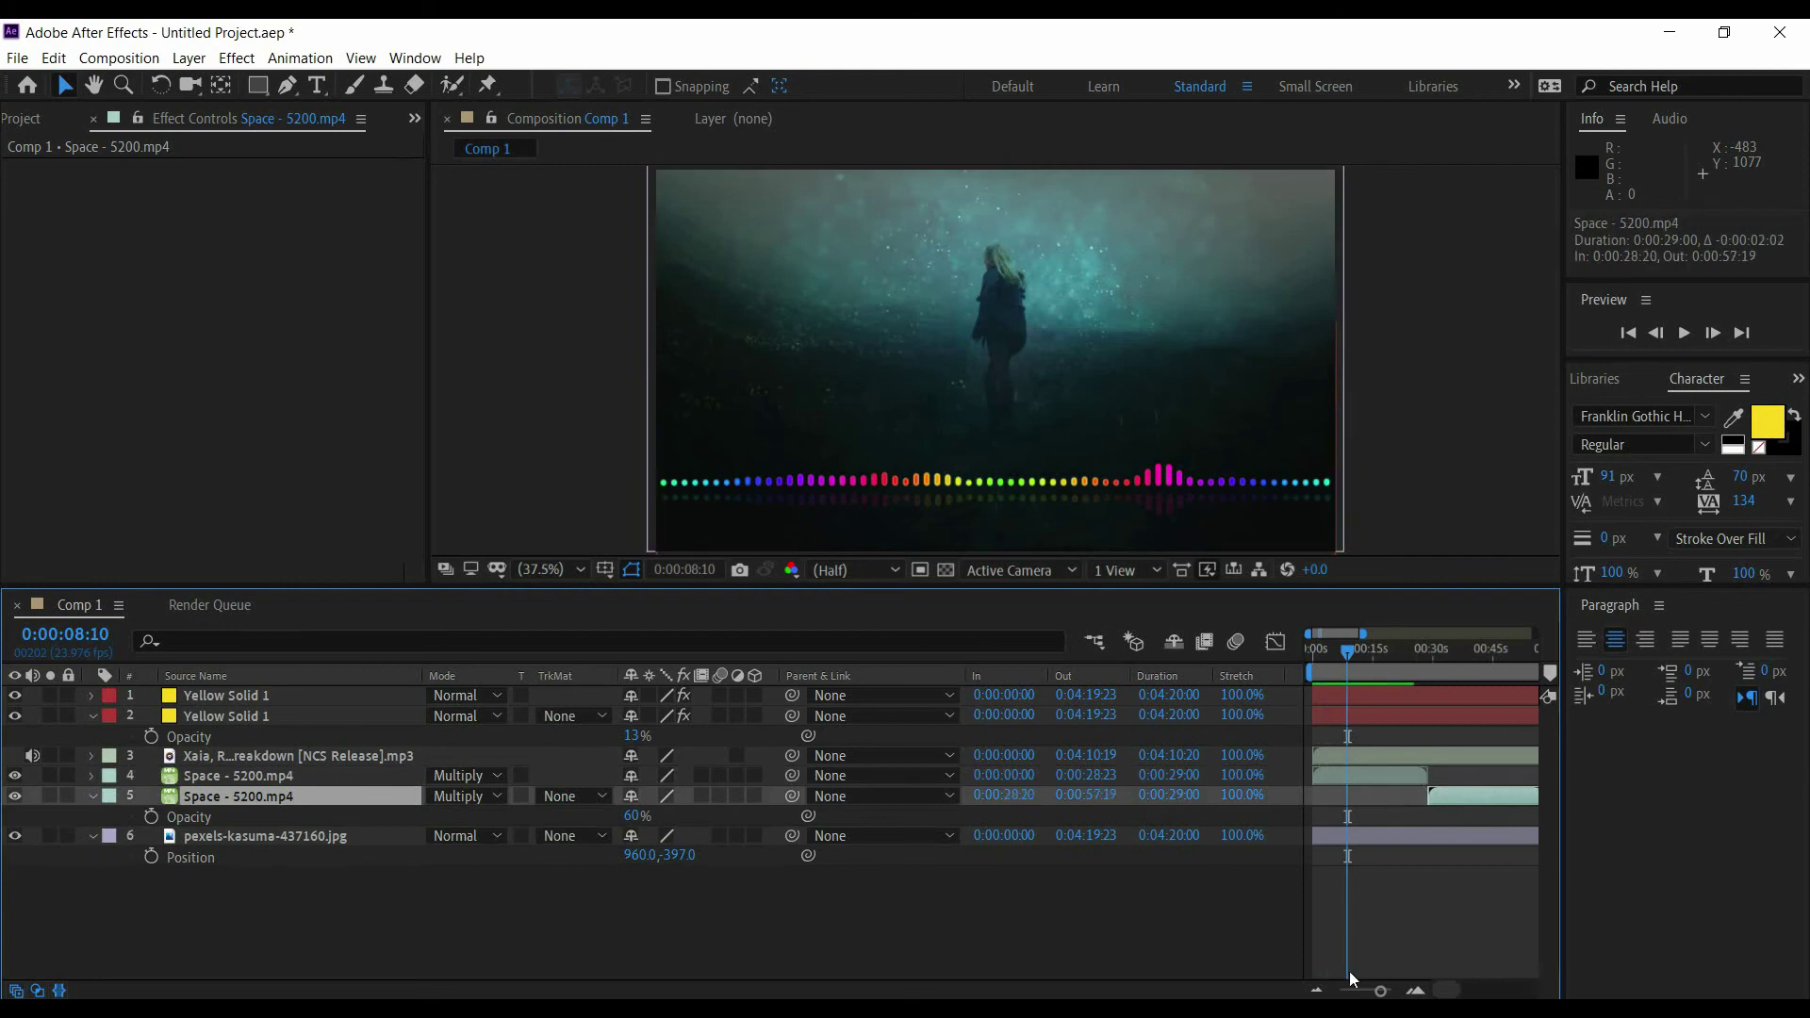
pyautogui.press('-')
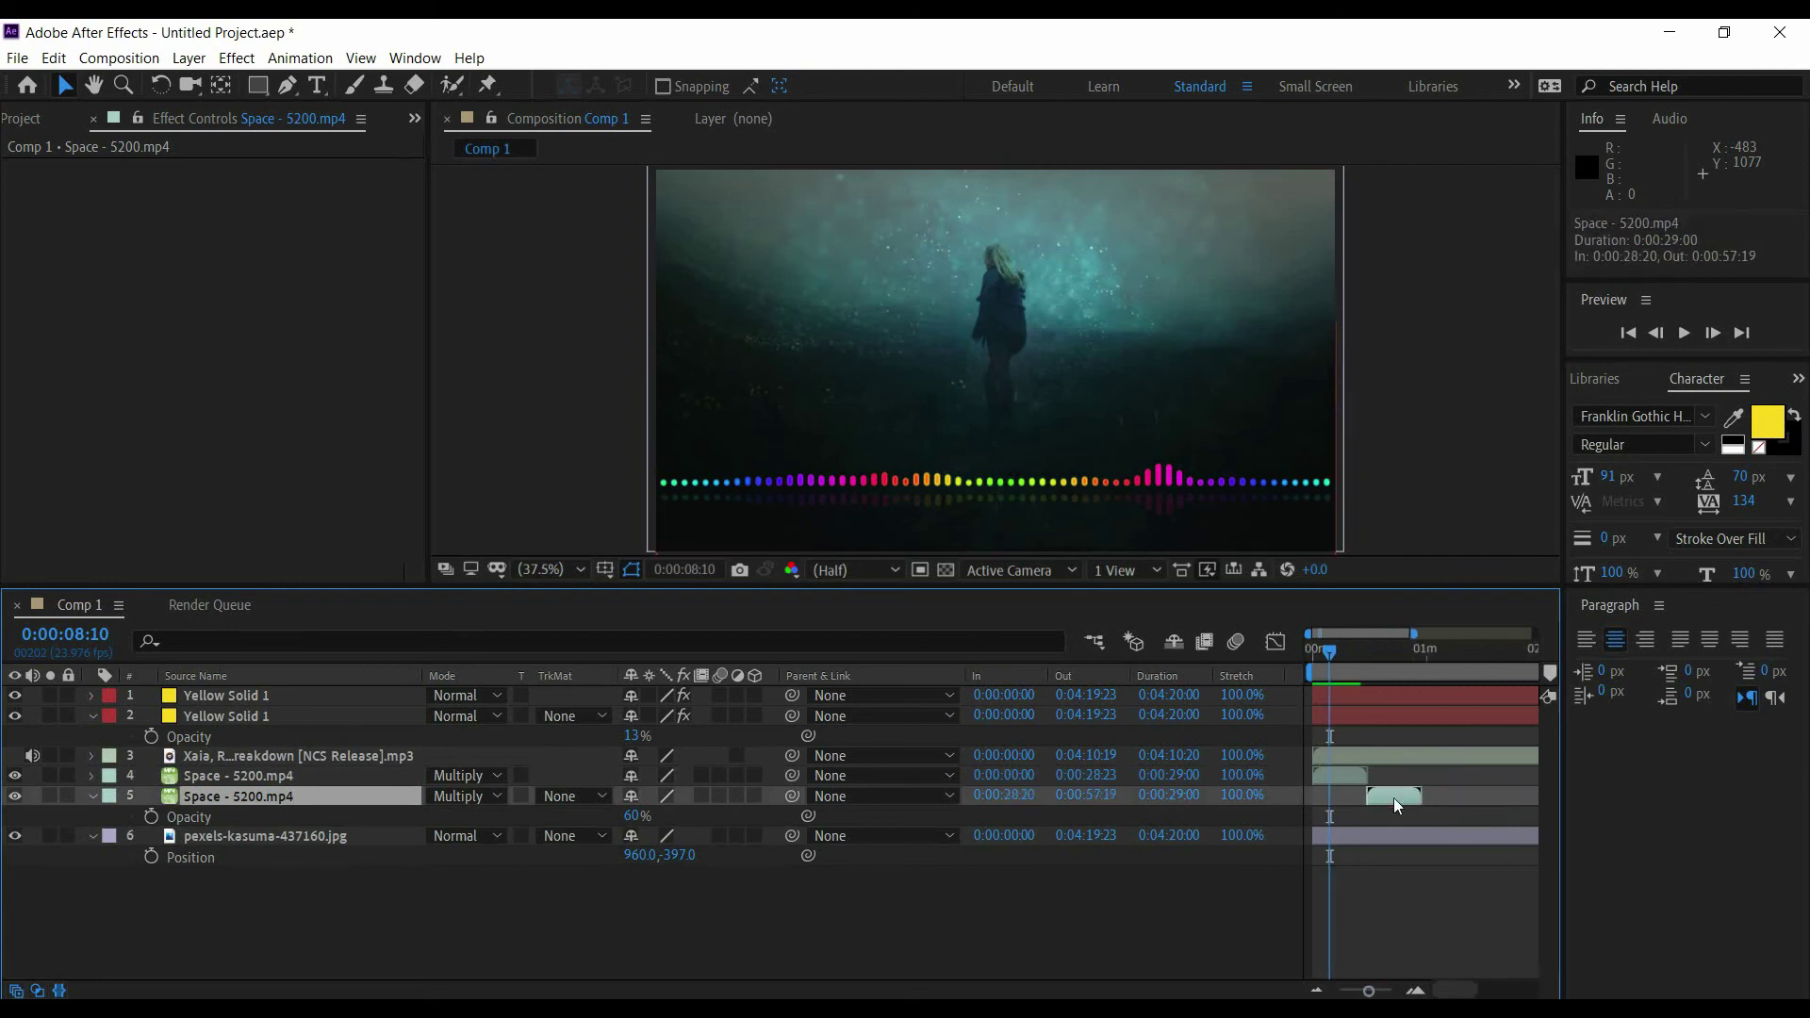
# - Duplicate the second Space clip and start the third copy at 0:00:59:07
pyautogui.hotkey('ctrl', 'd')
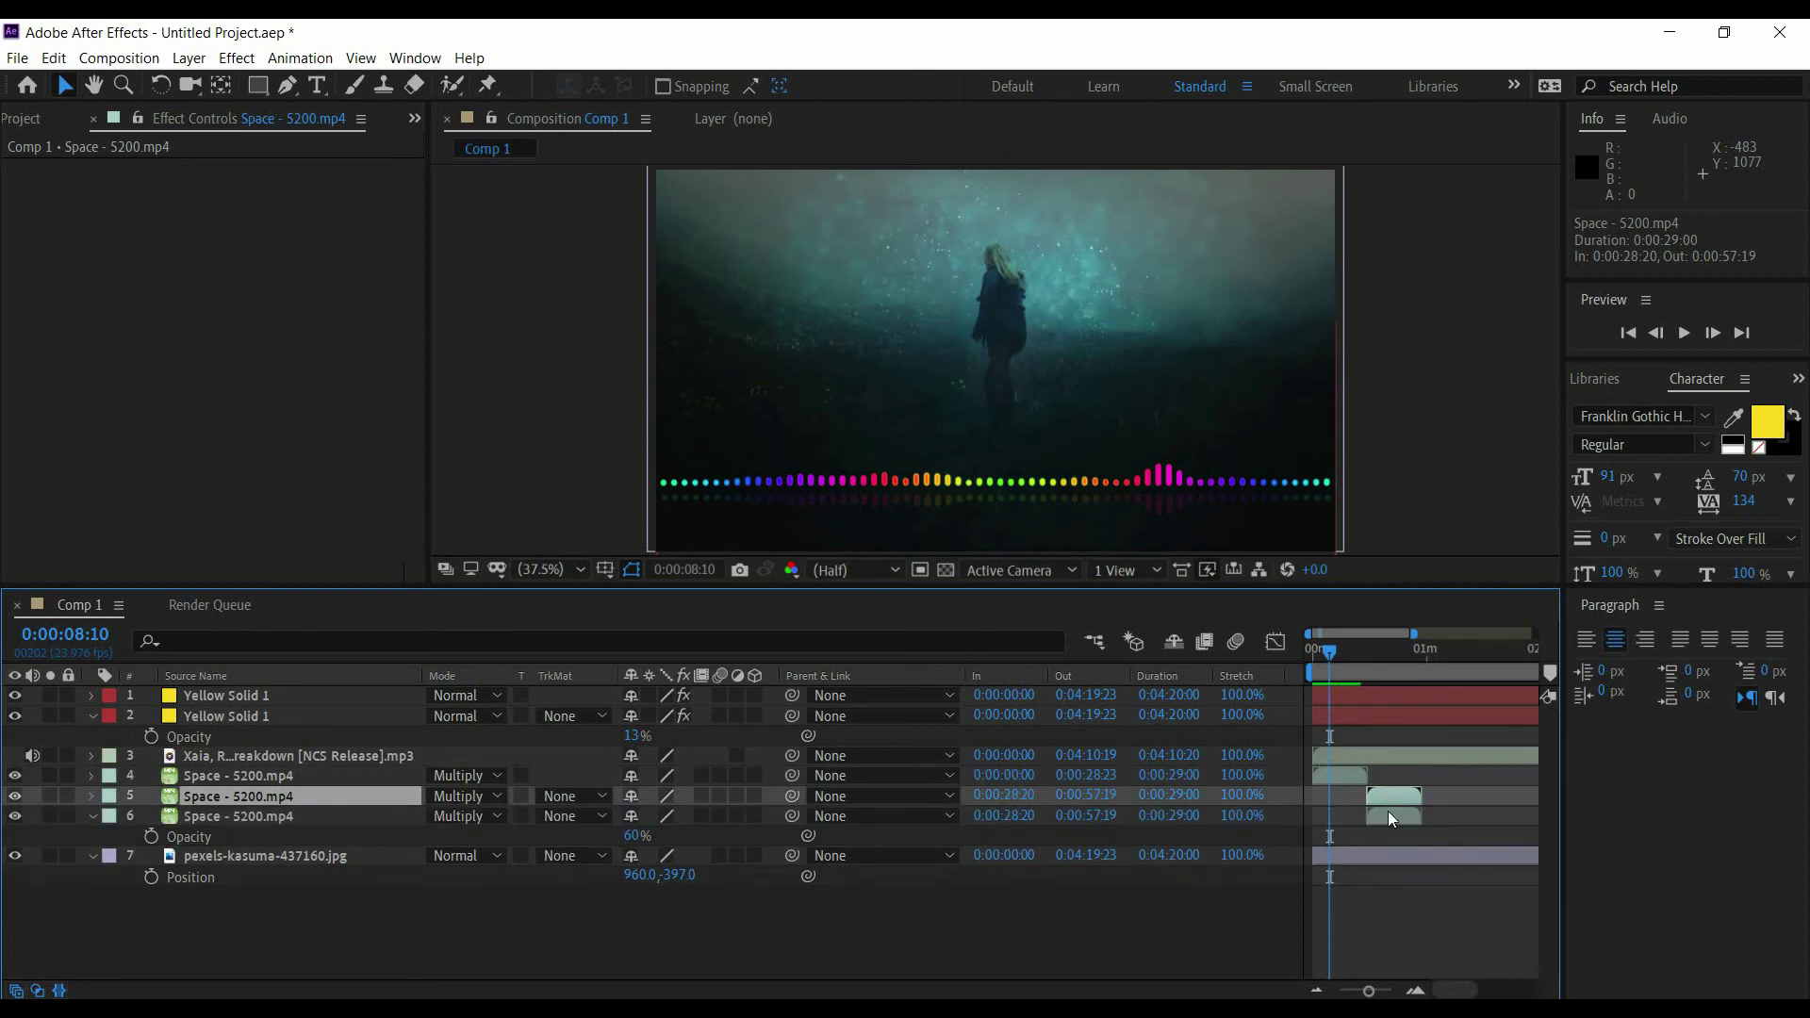
pyautogui.moveTo(1382, 813); pyautogui.dragTo(1440, 819)
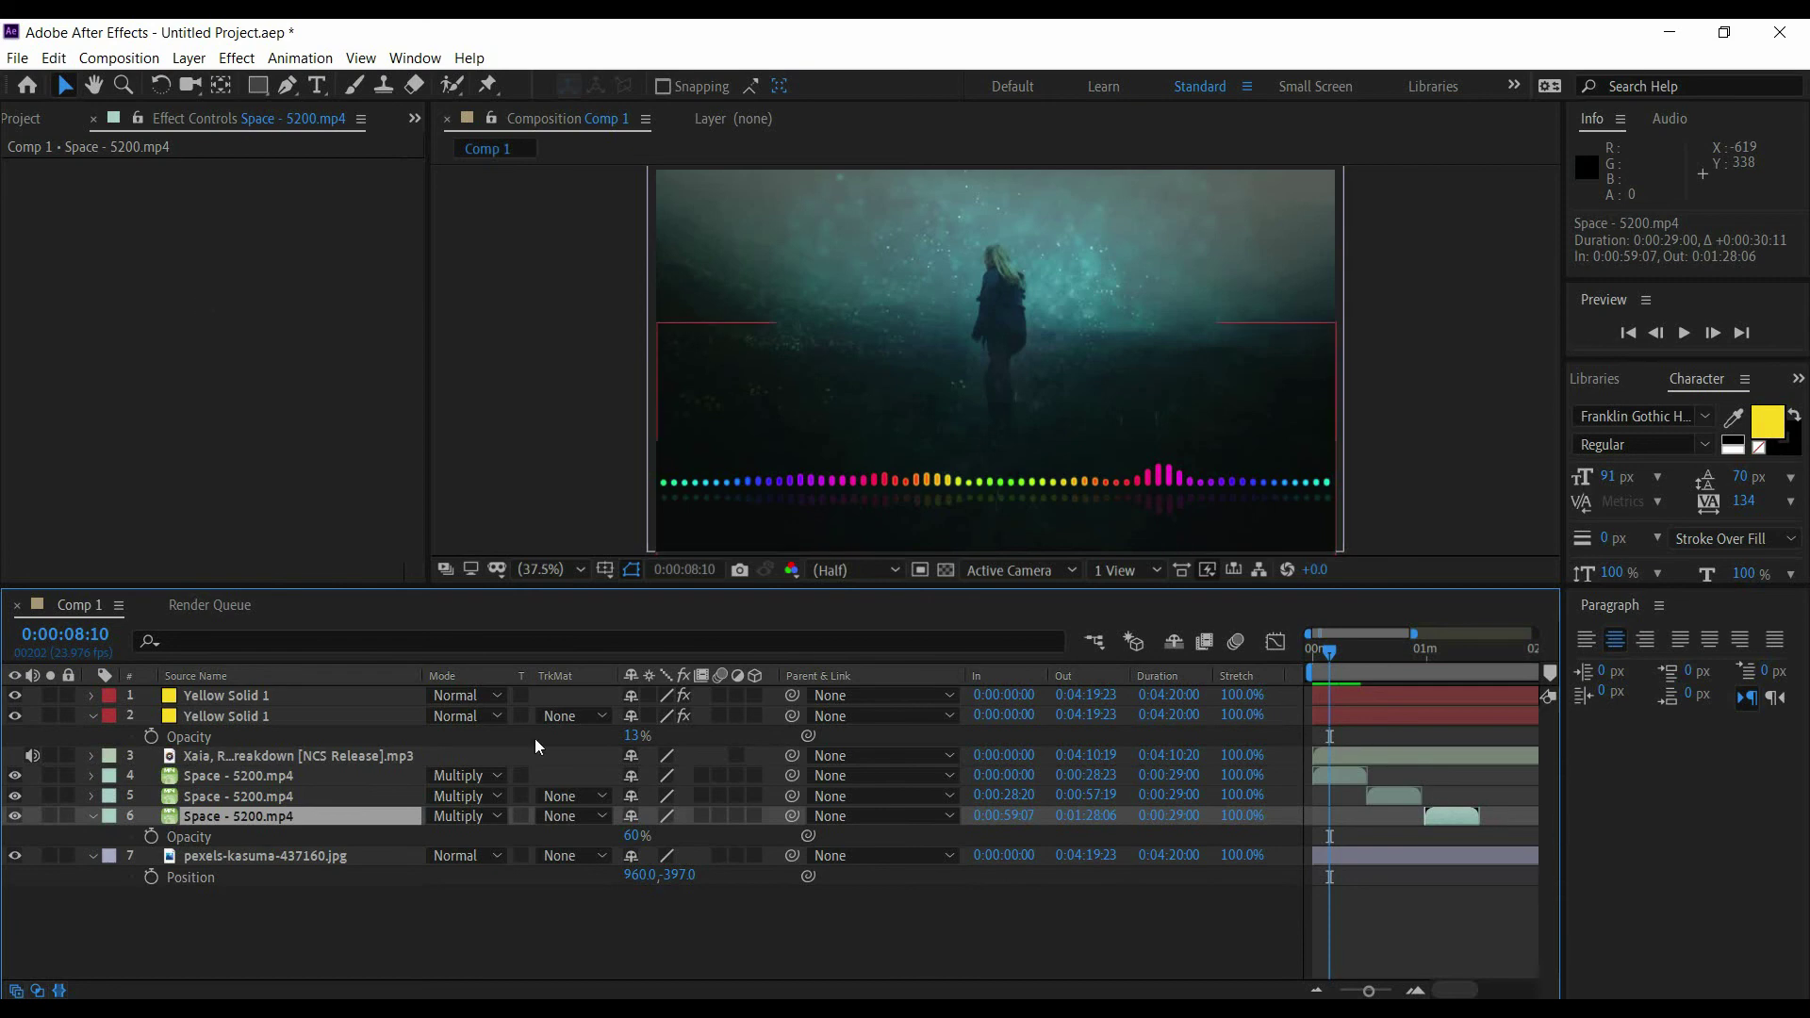
pyautogui.click(221, 716)
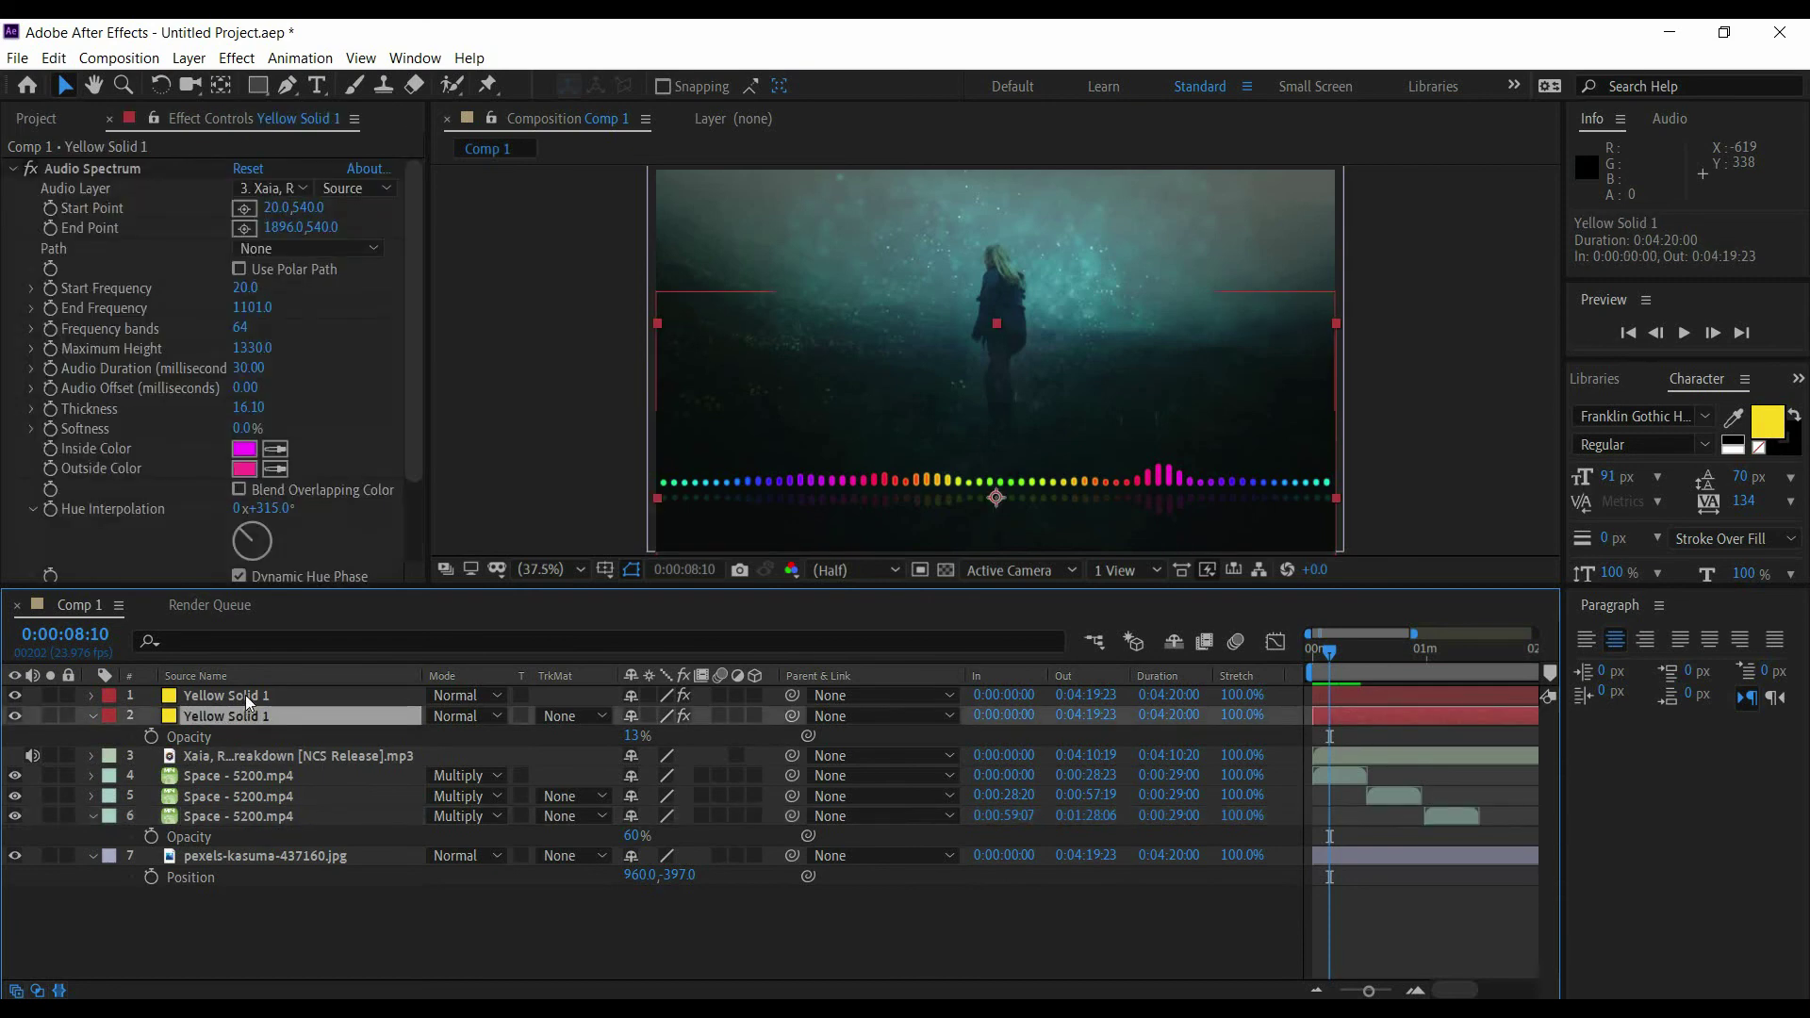
pyautogui.click(245, 694)
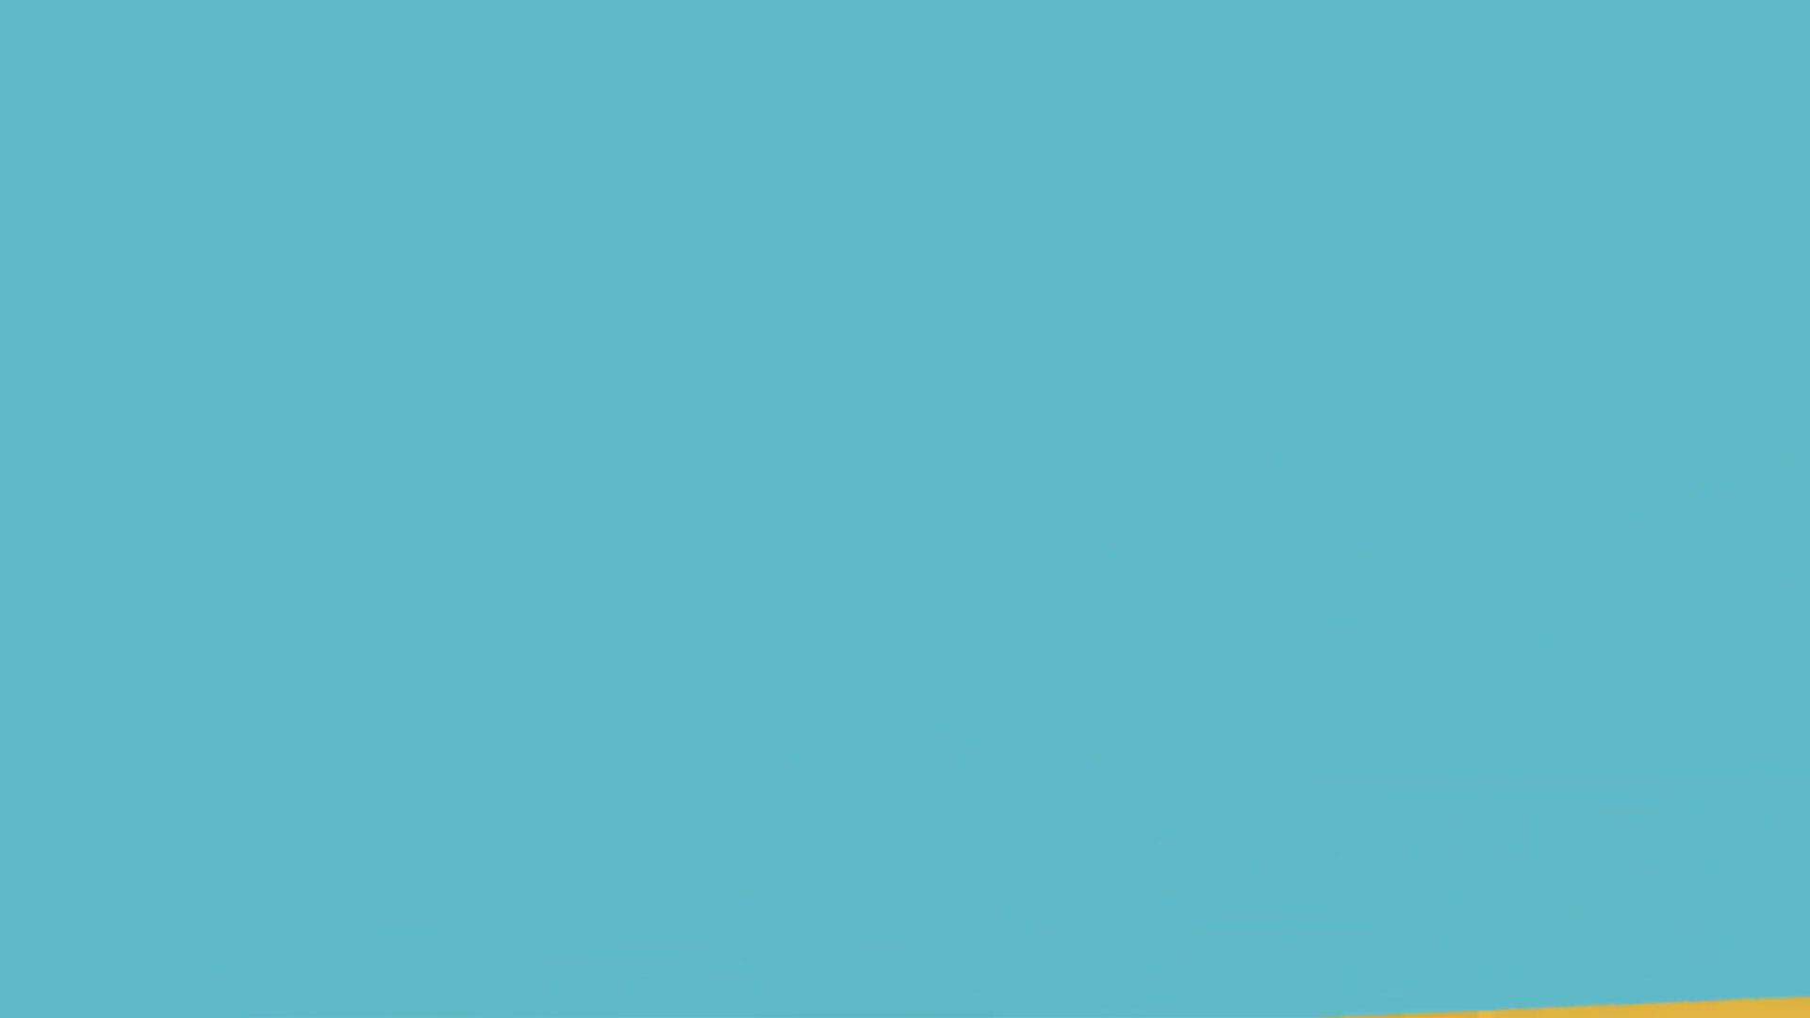